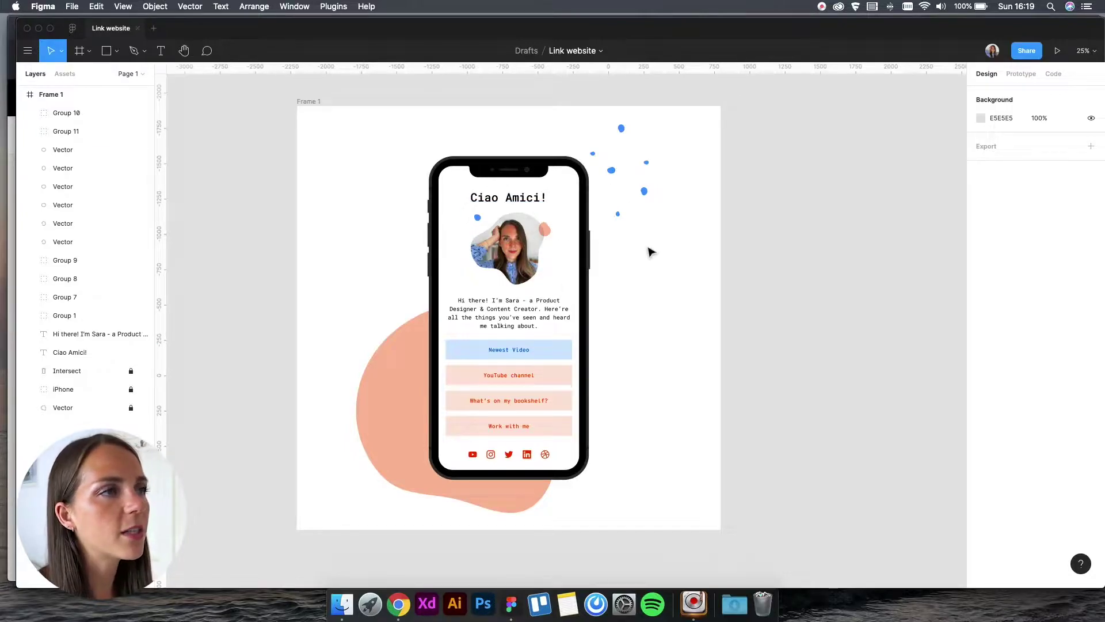
Step: Inspect the bio text, profile photo group and Work with me button on the existing page
left_click(516, 319)
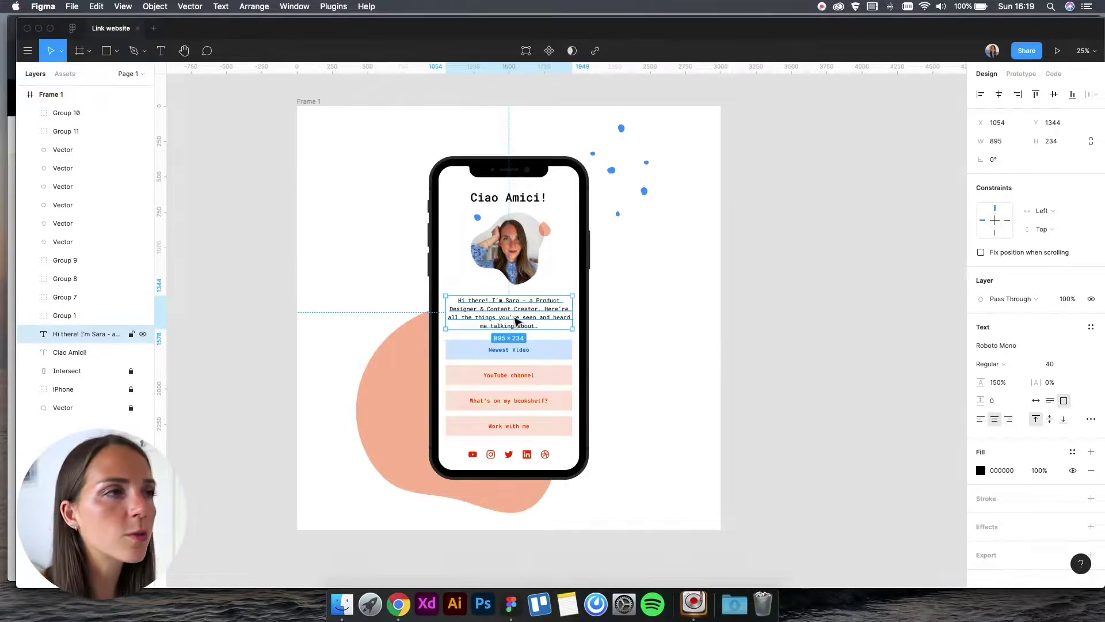
left_click(528, 282)
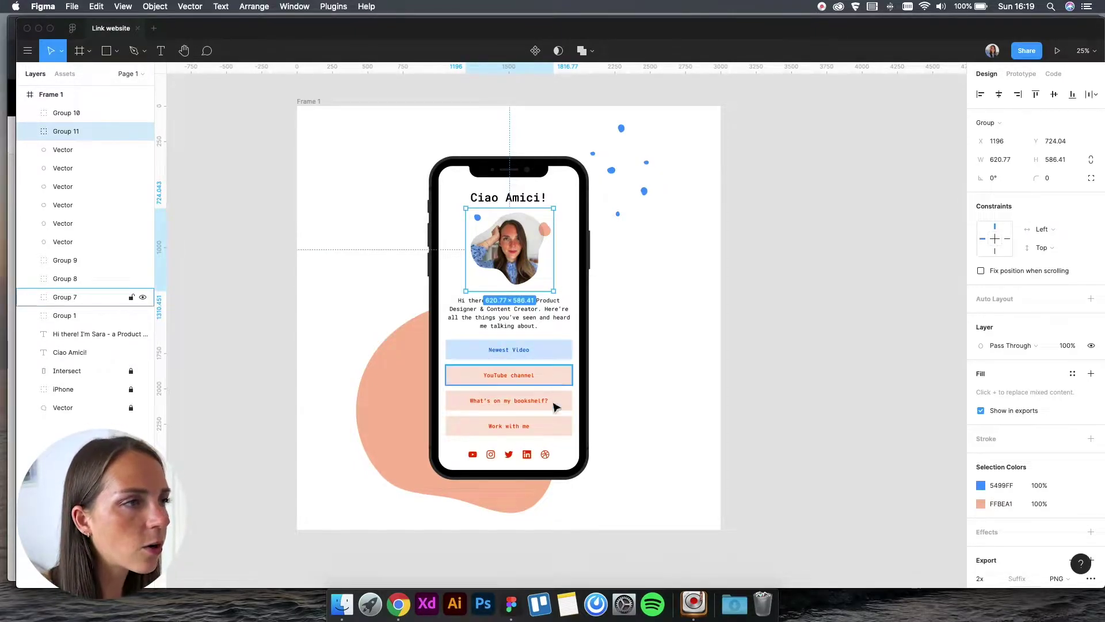
left_click(553, 426)
scroll(622, 402, "up", 2)
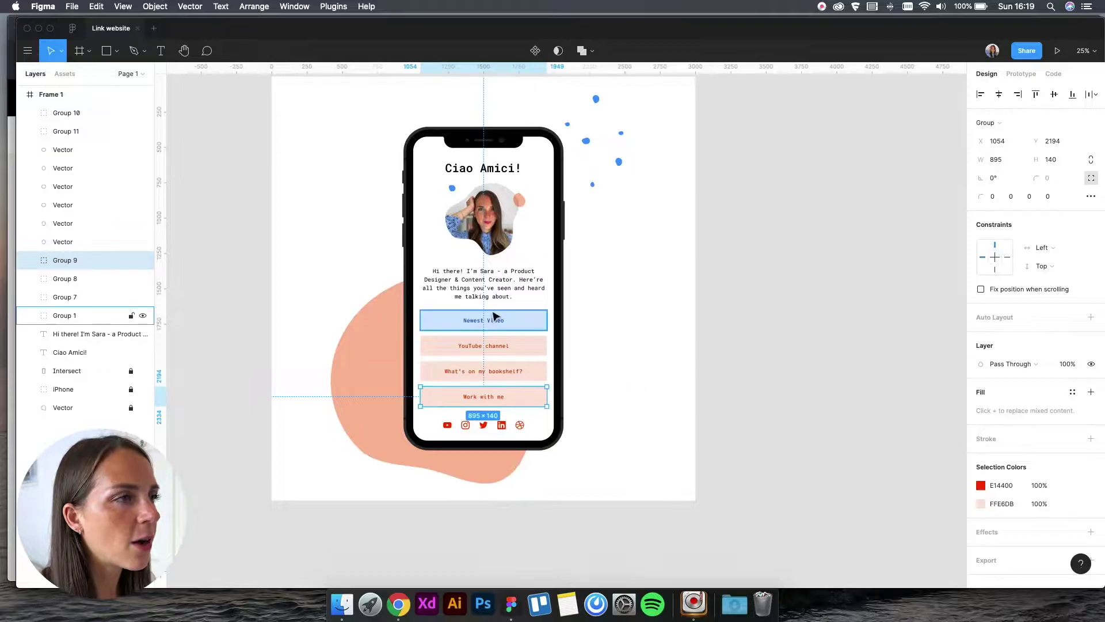
scroll(483, 296, "up", 2)
scroll(484, 297, "up", 1)
left_click(483, 294)
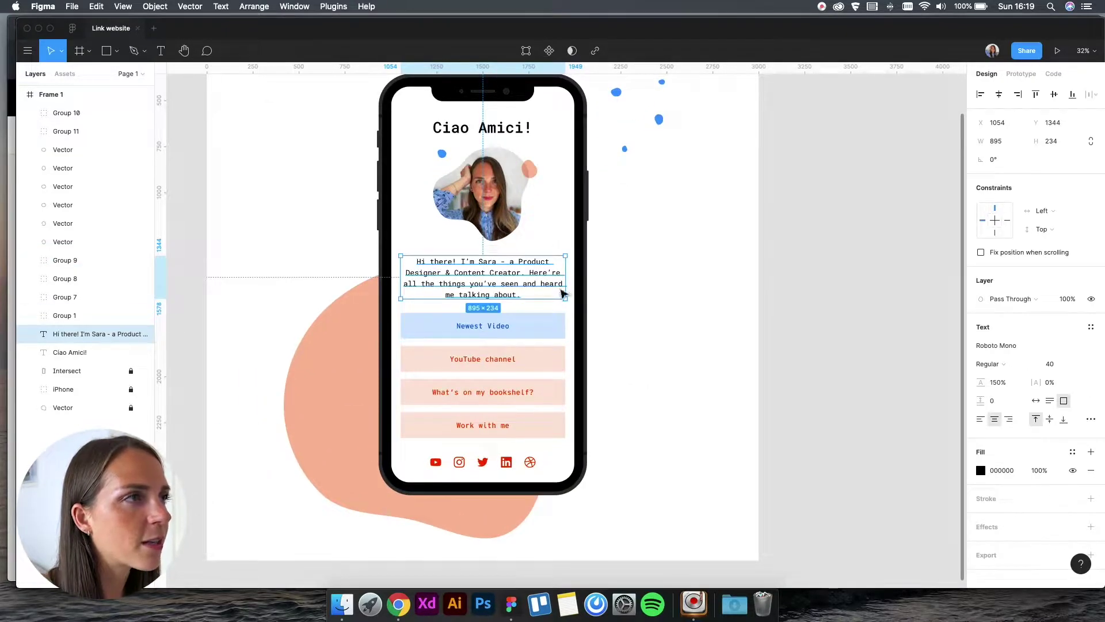
left_click(488, 197)
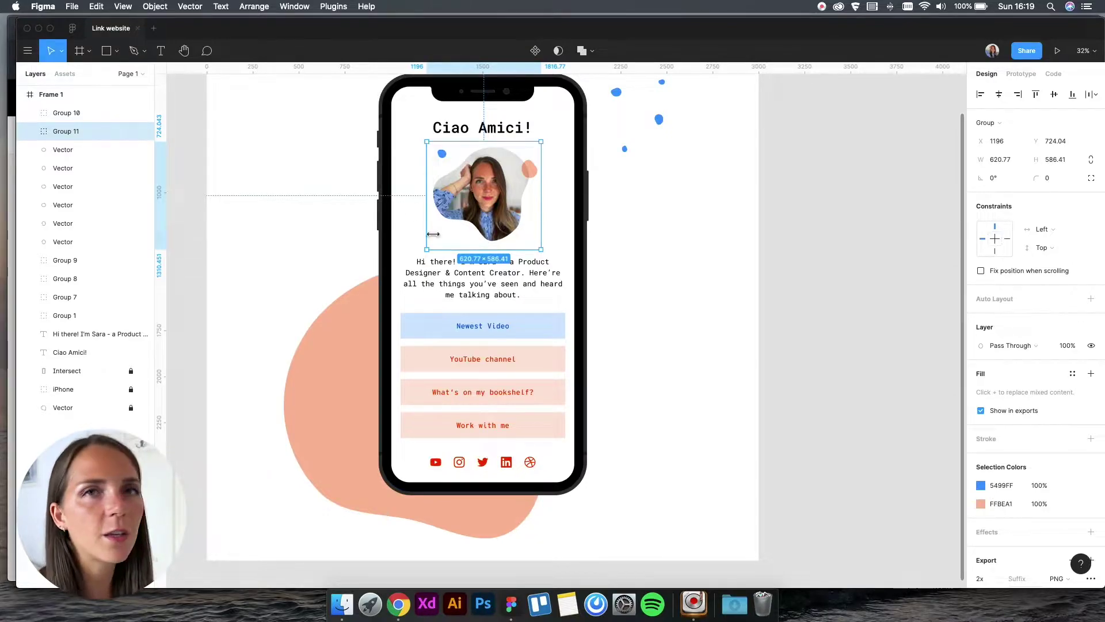
left_click(676, 264)
scroll(665, 271, "down", 3, "ctrl")
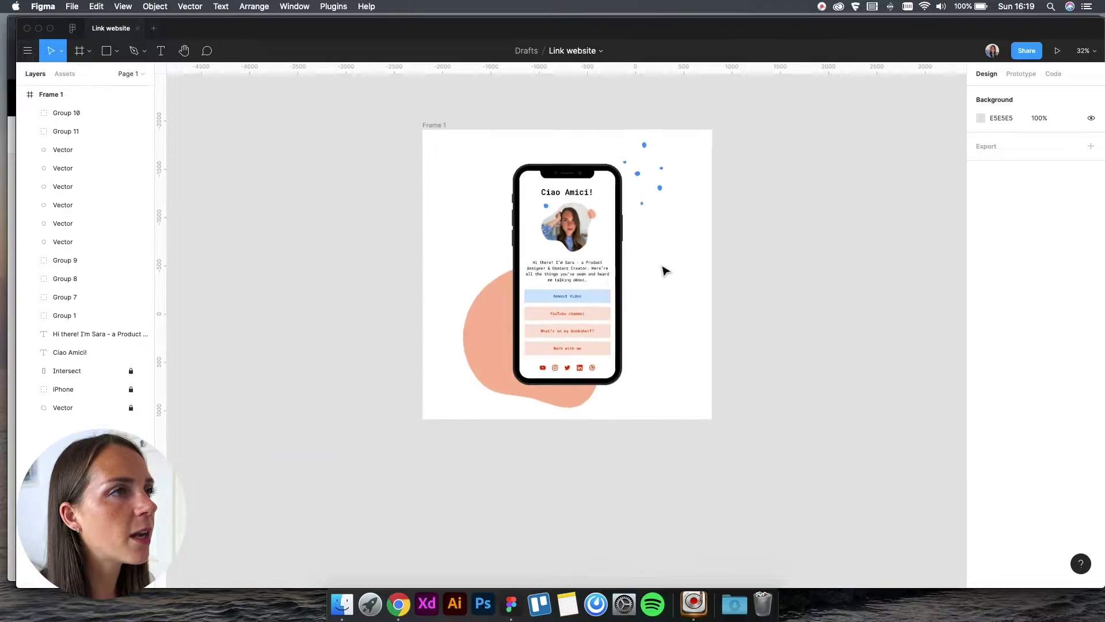
scroll(663, 269, "down", 2, "ctrl")
scroll(661, 268, "down", 1, "ctrl")
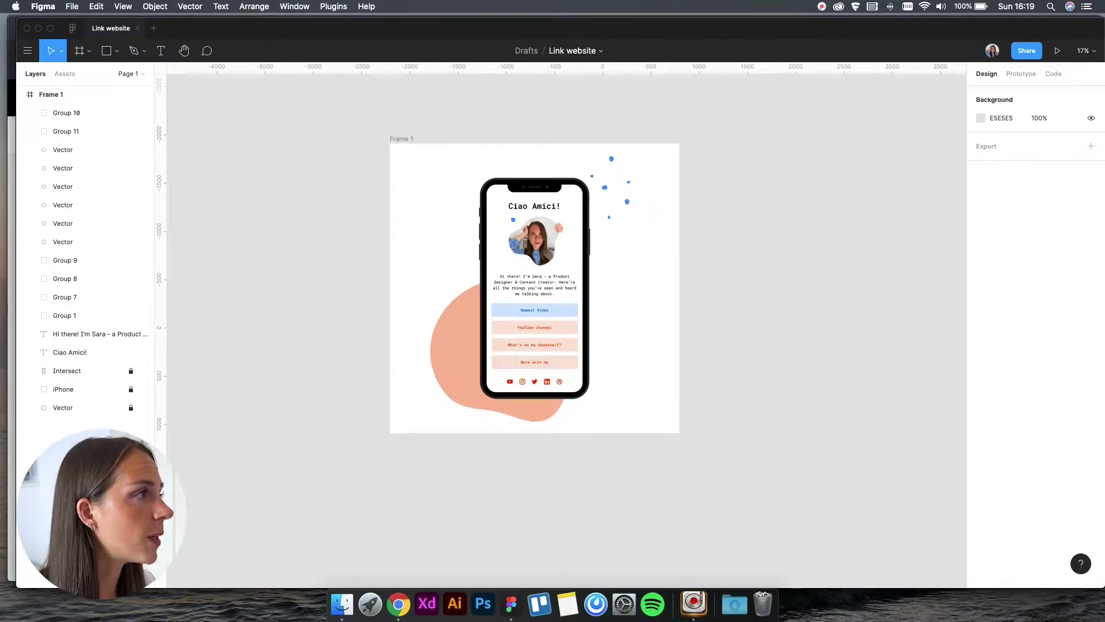
Step: Open the existing link page project in the Designer and inspect its container
key("super+Tab")
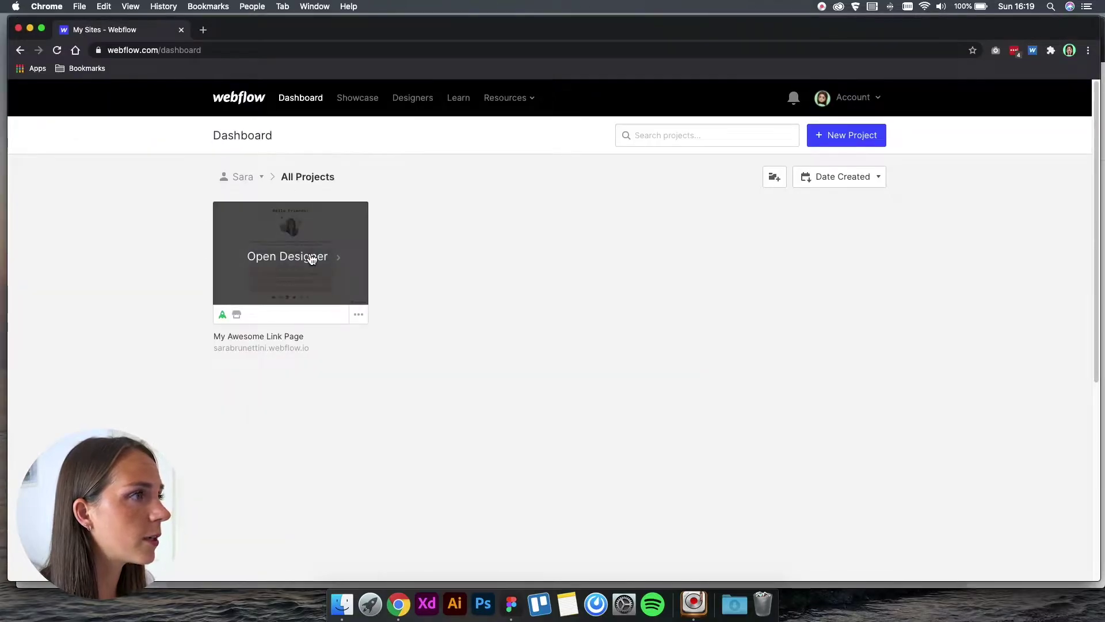
left_click(312, 258)
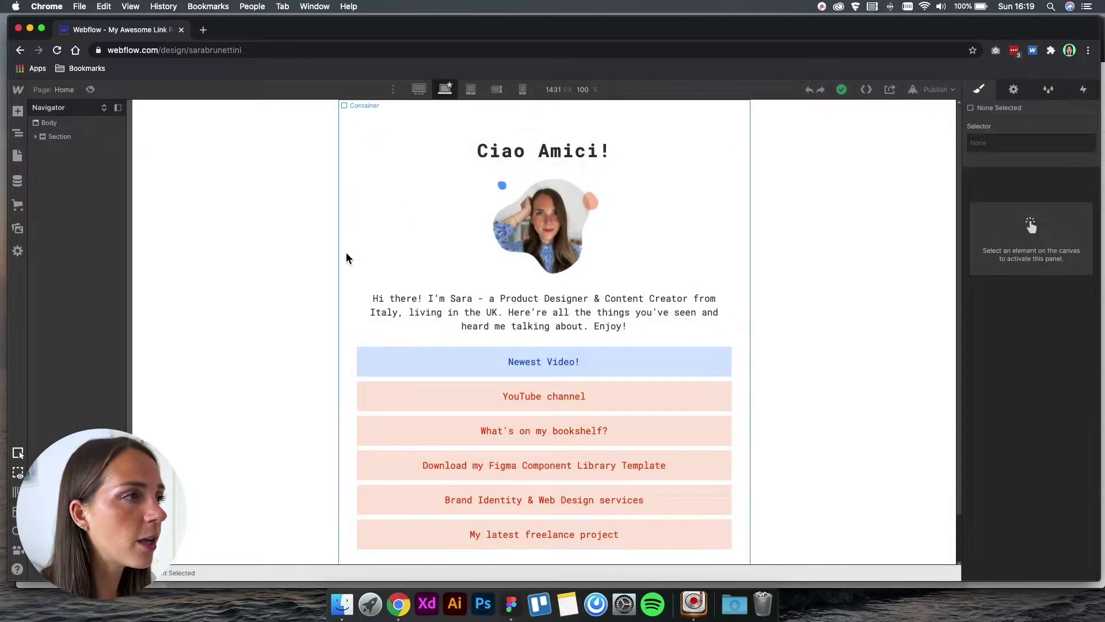
left_click(712, 171)
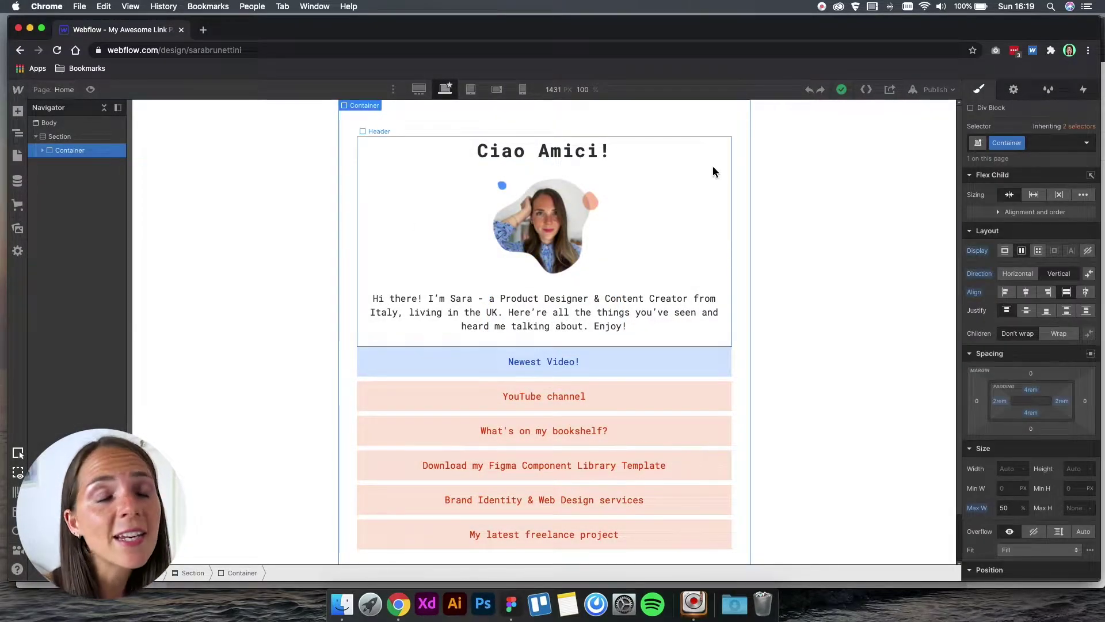
Step: Return to the Webflow dashboard and start a New Project
left_click(18, 89)
left_click(58, 96)
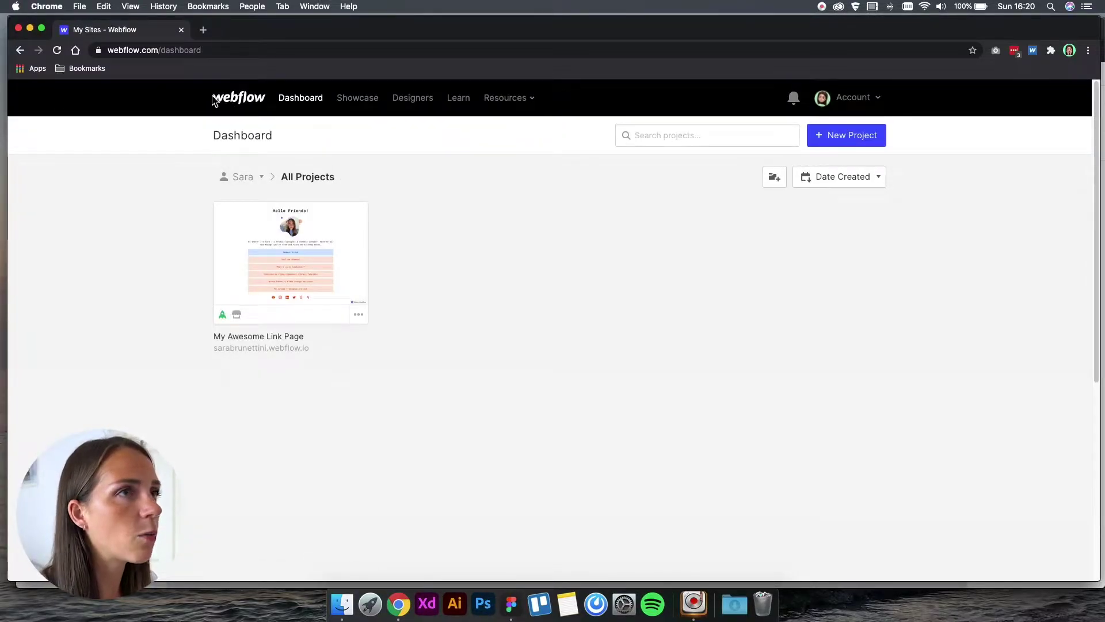
left_click(853, 140)
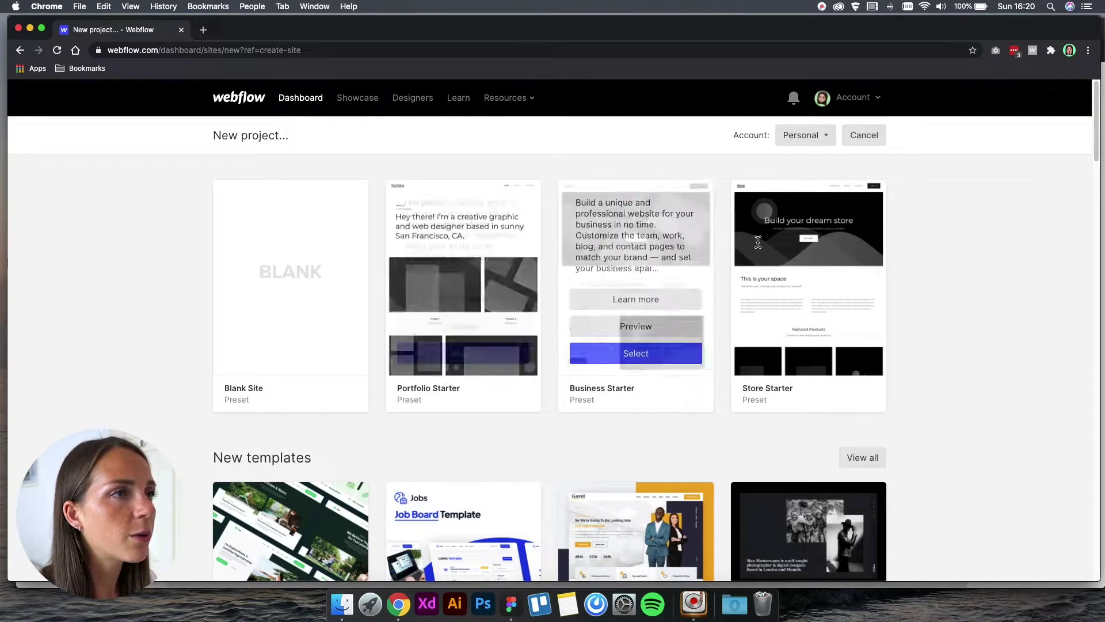
mouse_move(463, 285)
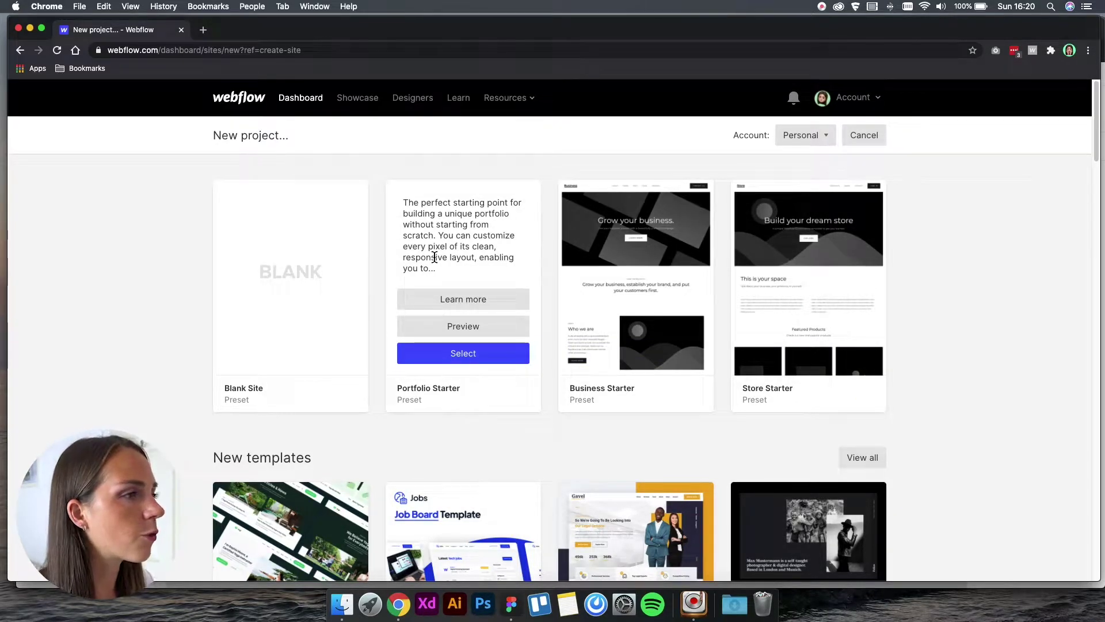
Step: Create a Blank Site project under the suggested name "Sara's Wondrous Project"
scroll(437, 253, "down", 4)
scroll(806, 370, "down", 1)
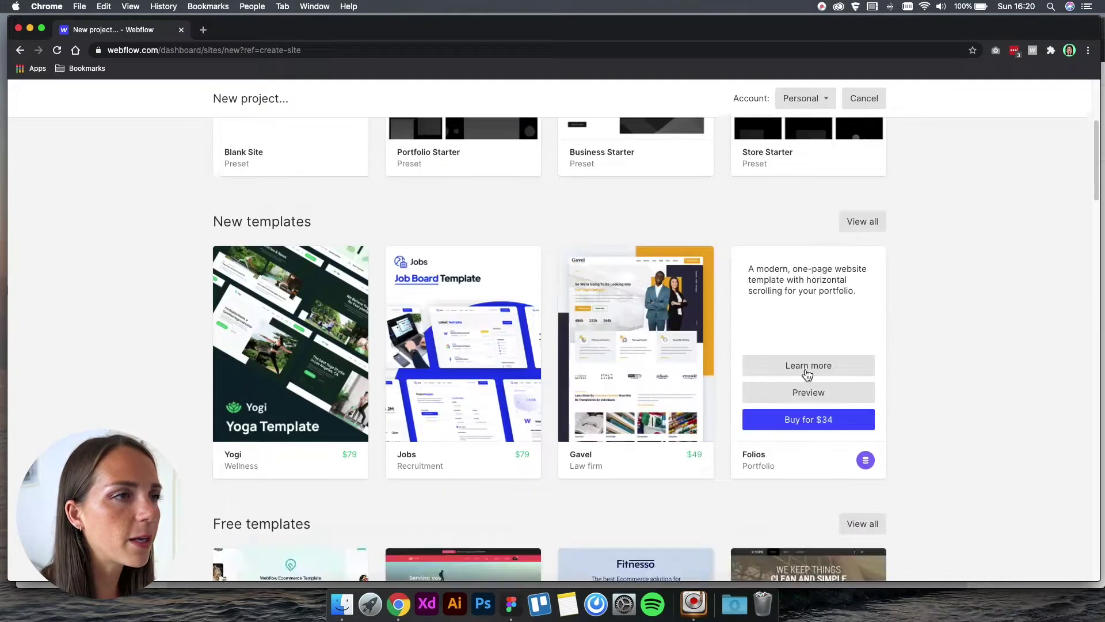
scroll(806, 370, "down", 3)
scroll(804, 370, "up", 8)
mouse_move(290, 285)
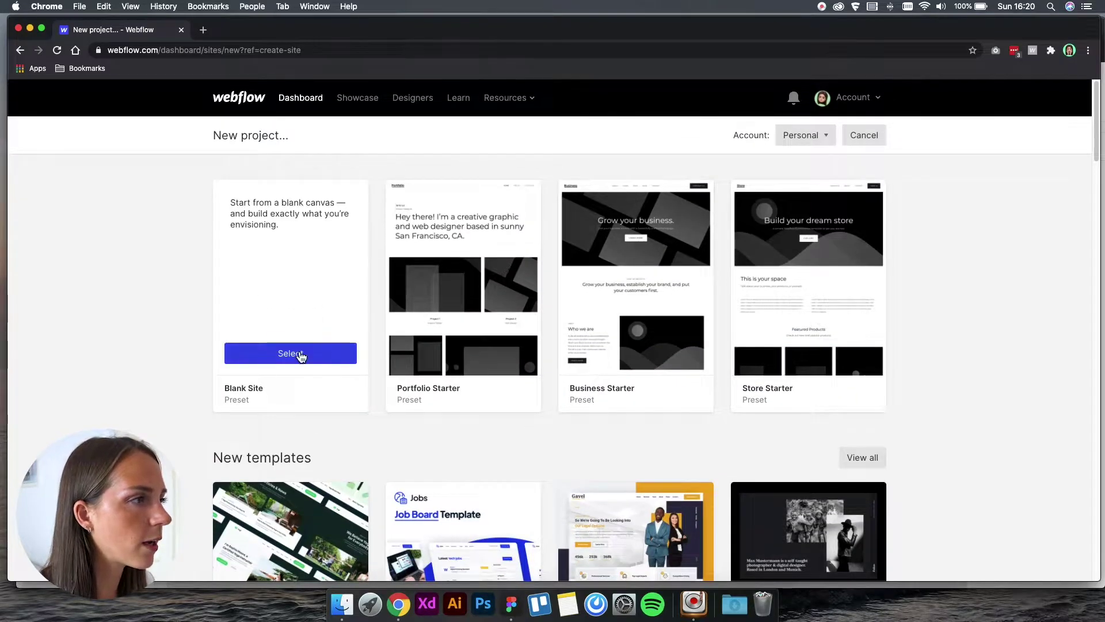
left_click(301, 353)
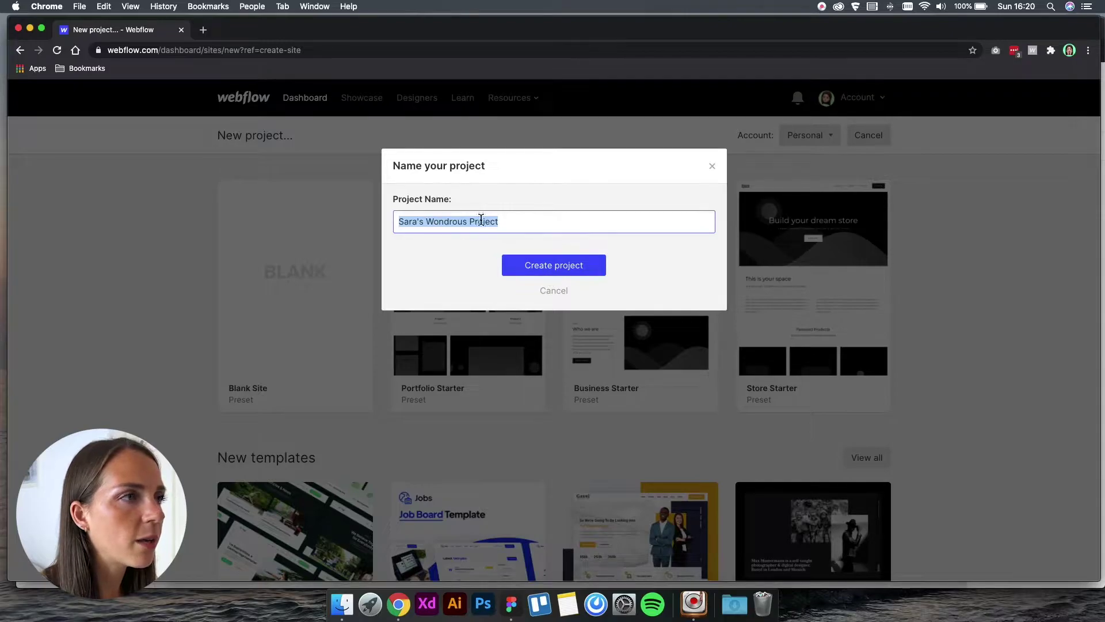
left_click(553, 267)
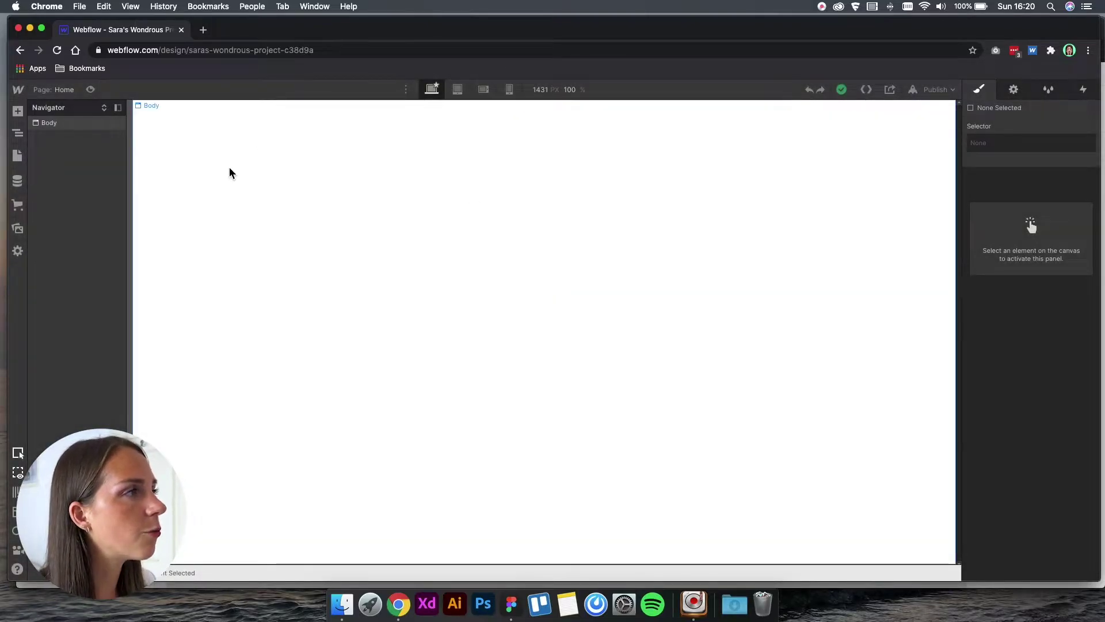
Step: Drag a Section onto the empty home page and nest a Div Block inside it
left_click(229, 167)
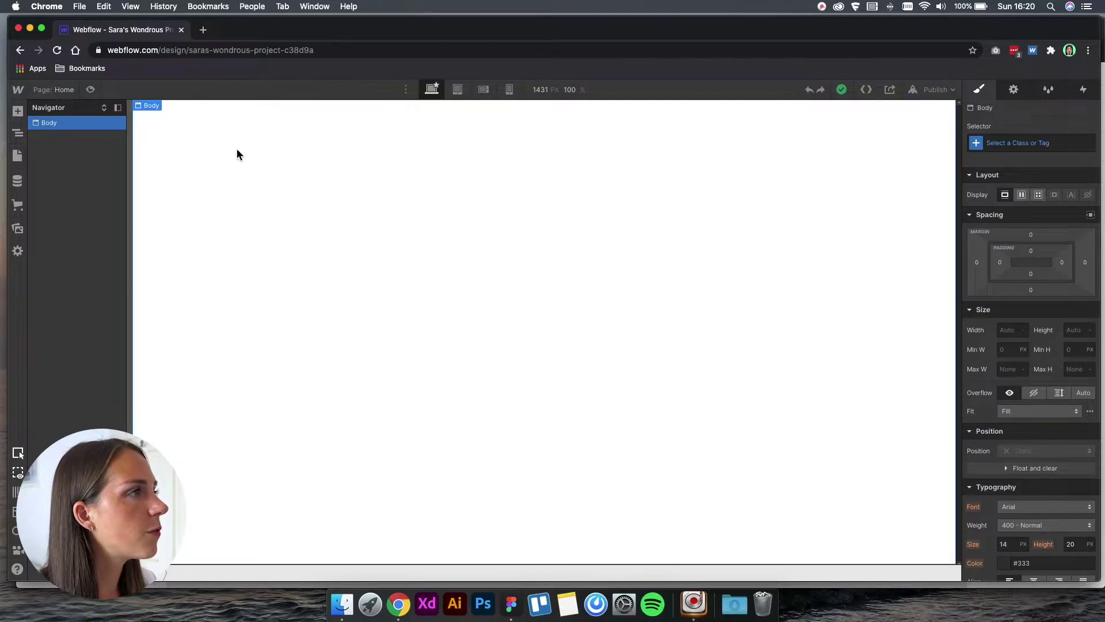
left_click(18, 114)
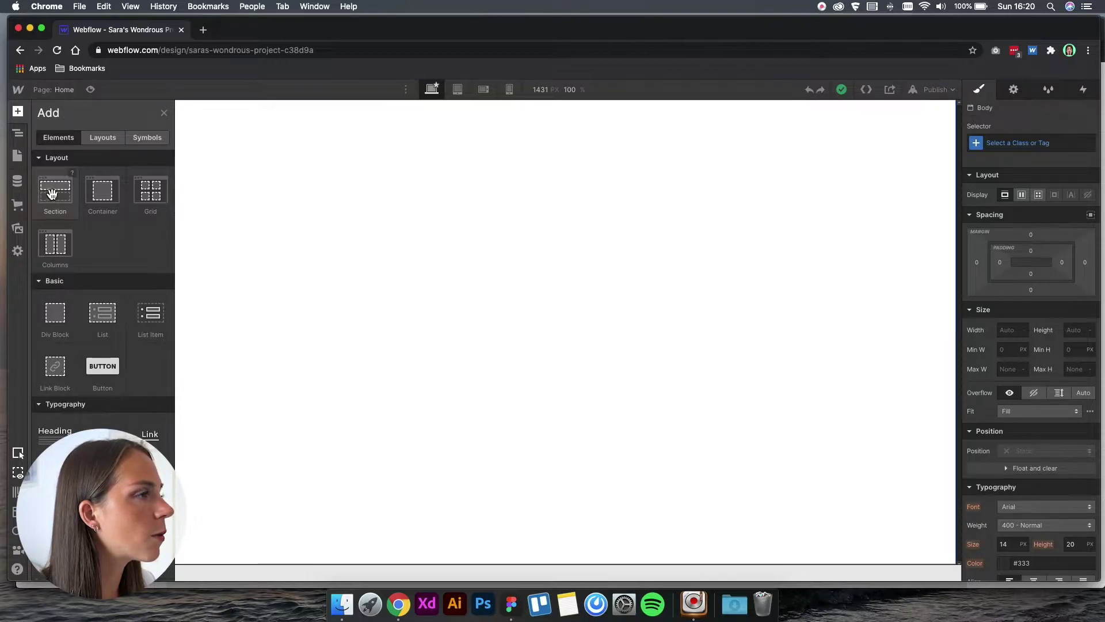
mouse_move(52, 194)
left_mouse_down()
mouse_move(235, 160)
mouse_move(257, 137)
left_mouse_up()
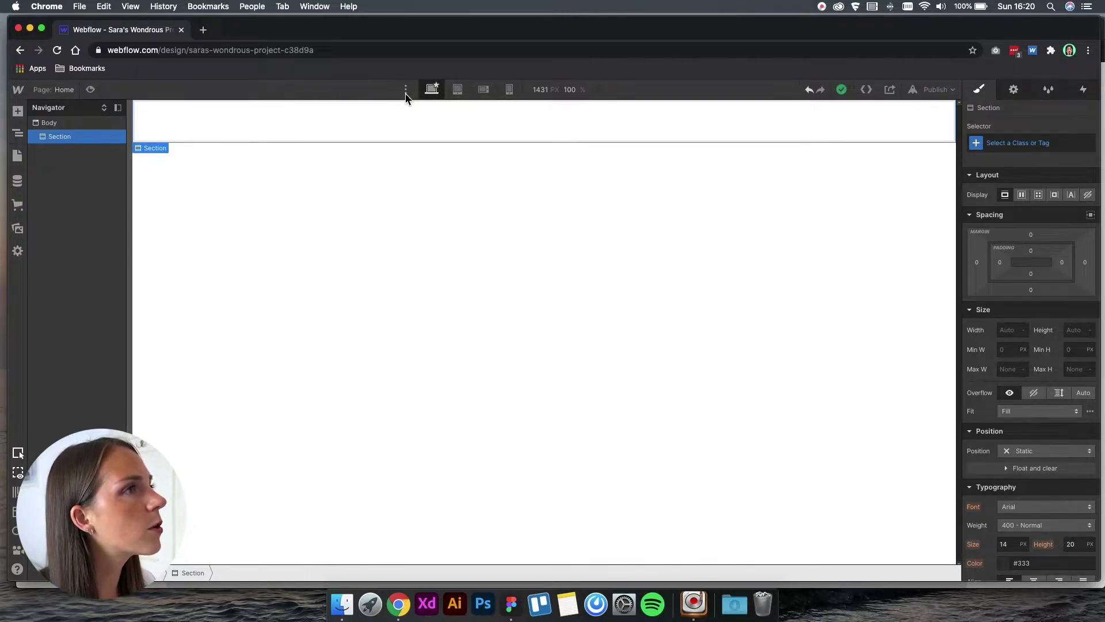
left_click(19, 113)
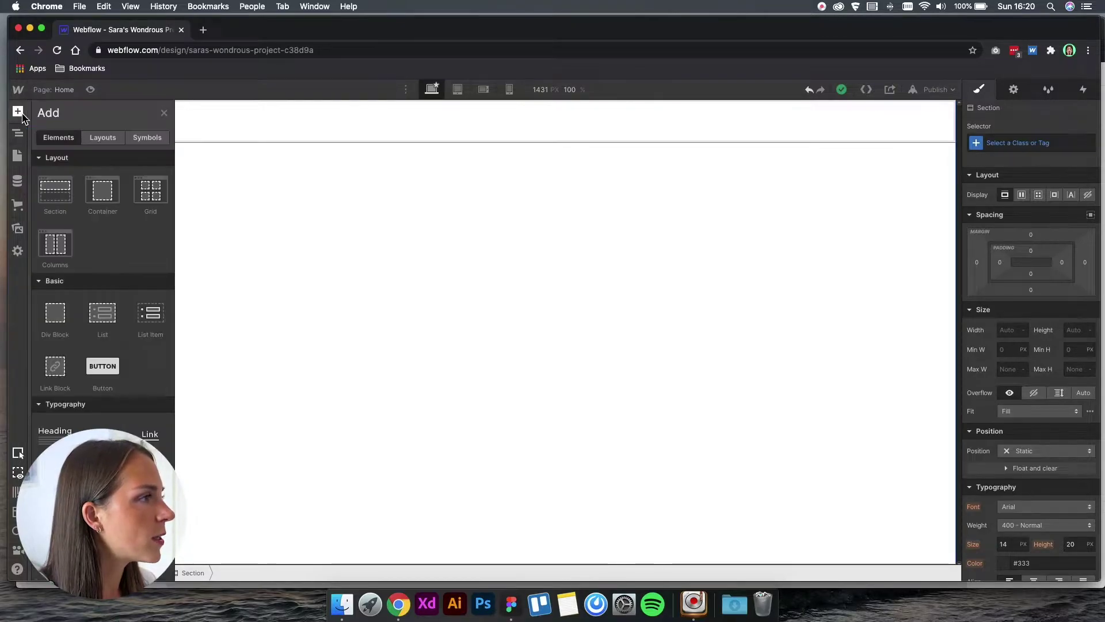
left_click_drag(60, 323, 196, 136)
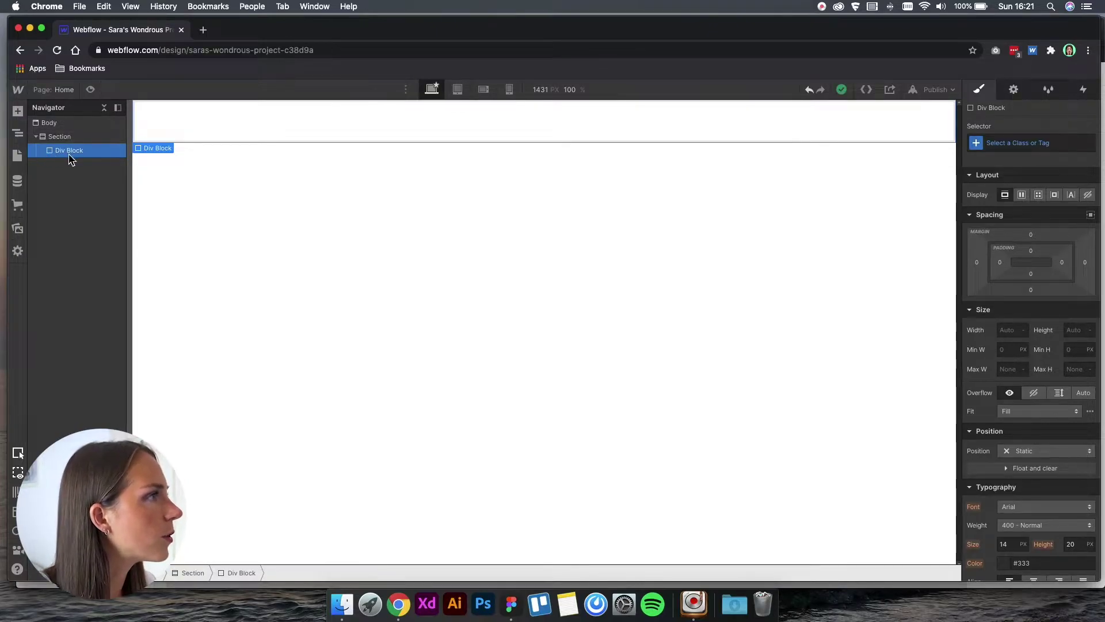
Step: Give the Div Block inside the Section the class "Container"
left_click(36, 137)
left_click(36, 137)
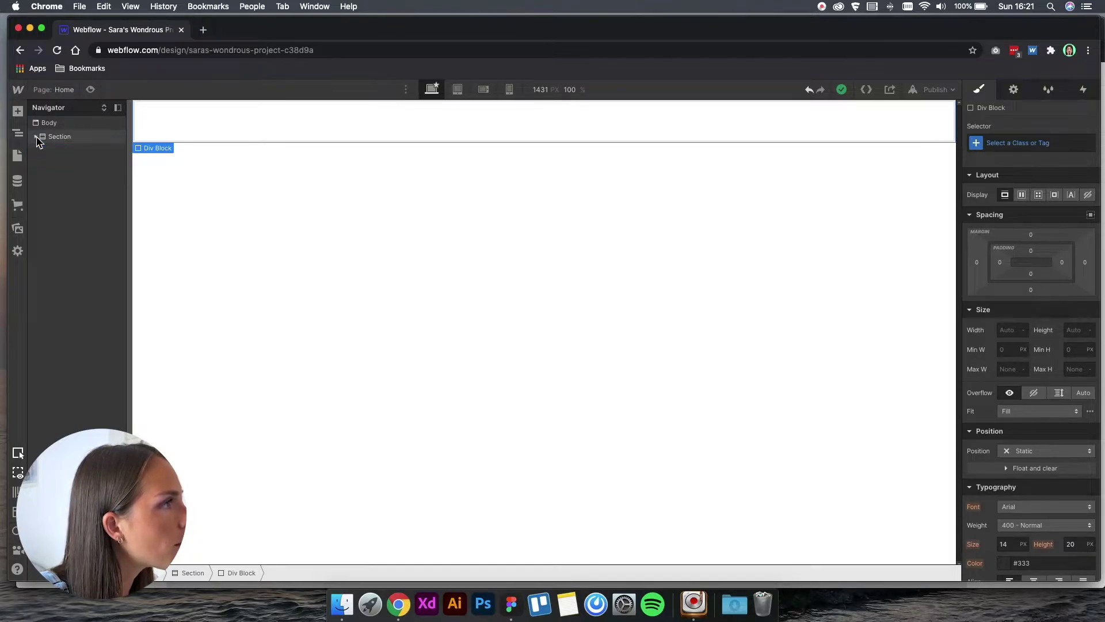
left_click(56, 138)
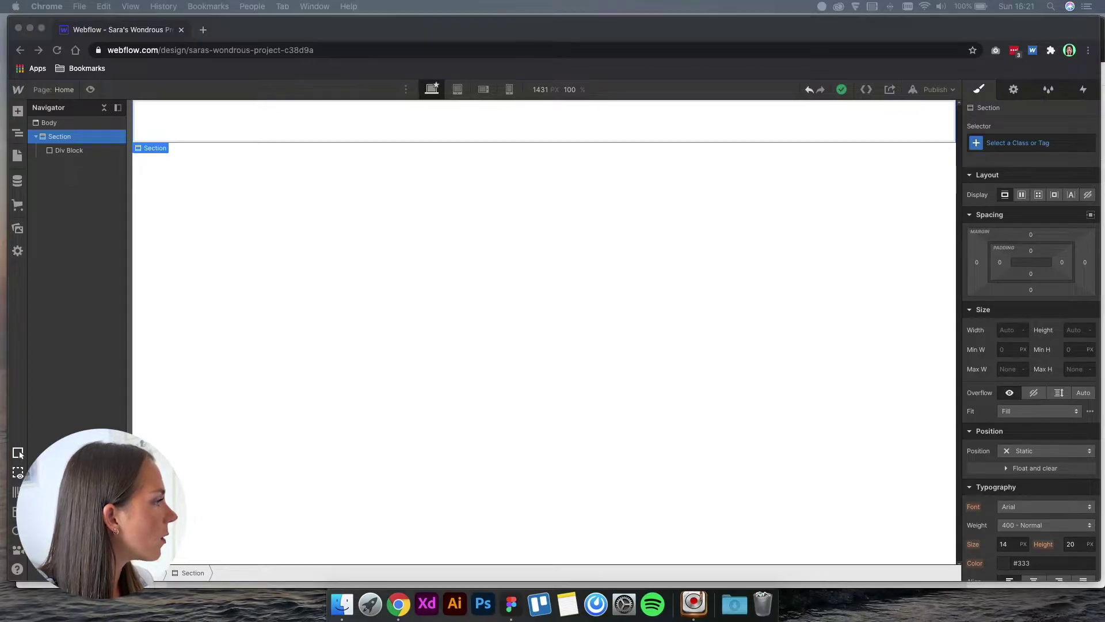
left_click(70, 153)
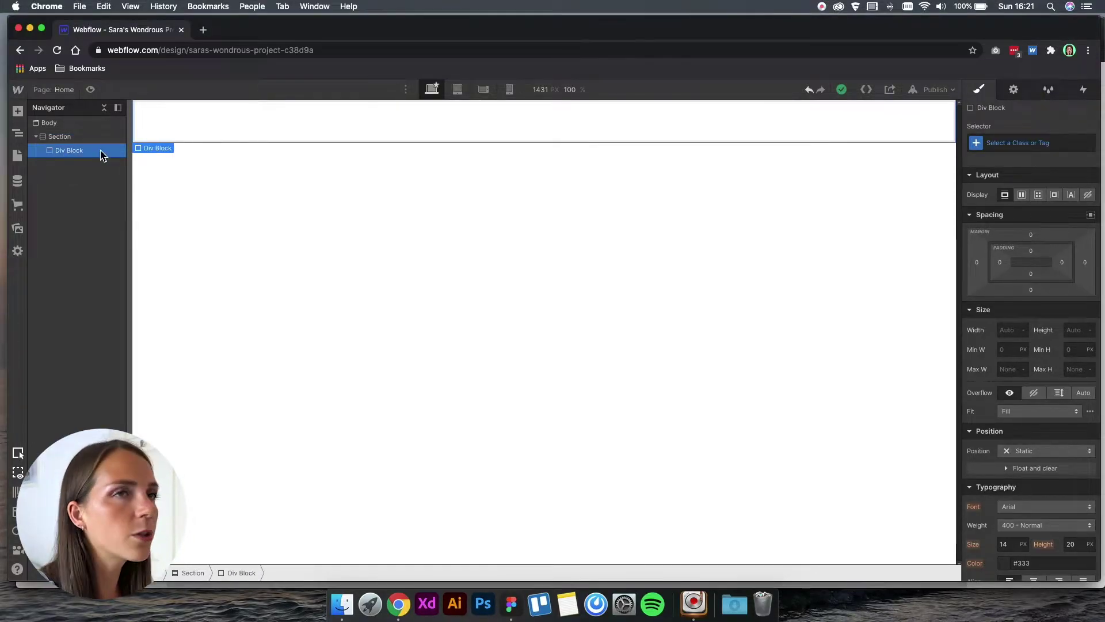
left_click(1016, 142)
type("Co")
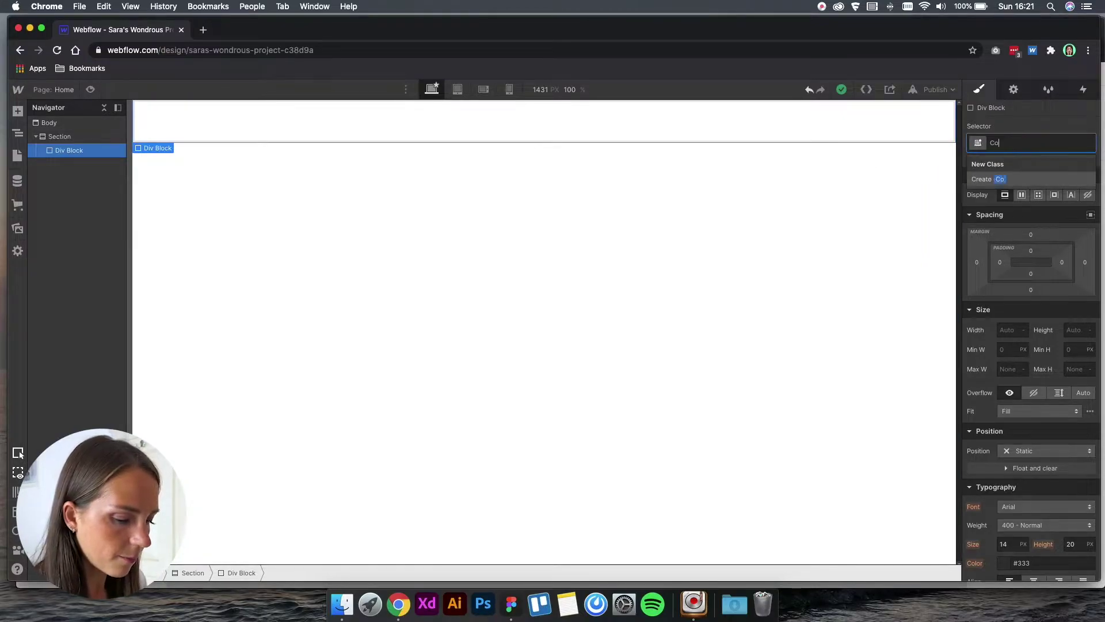
type("ntainer")
key("Return")
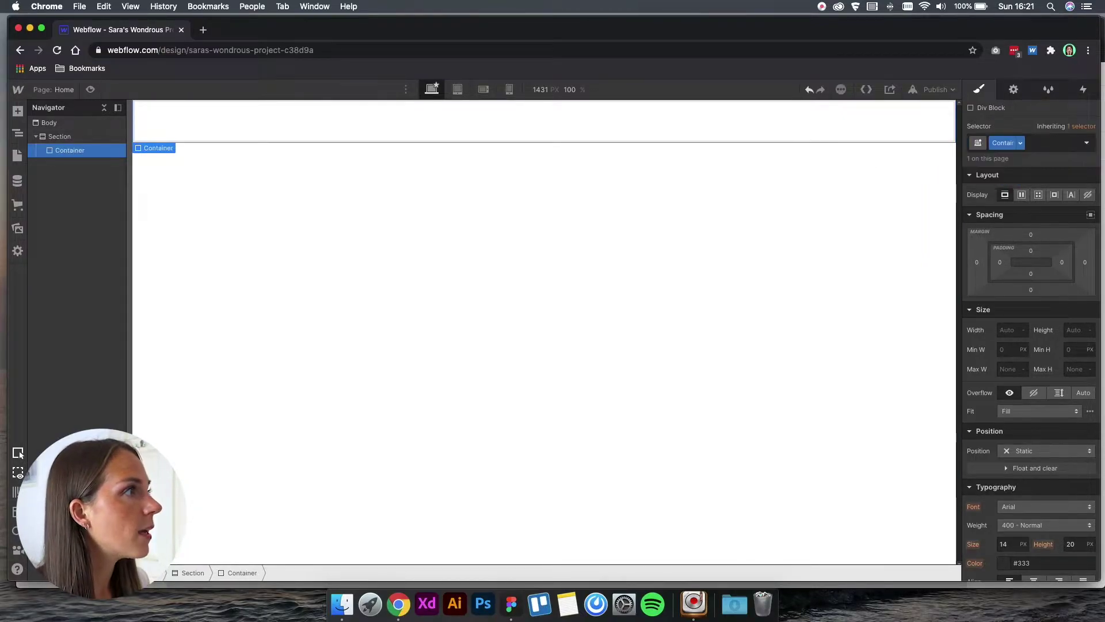
Step: Add a new Div Block inside the Container and give it the class "Header"
left_click(18, 112)
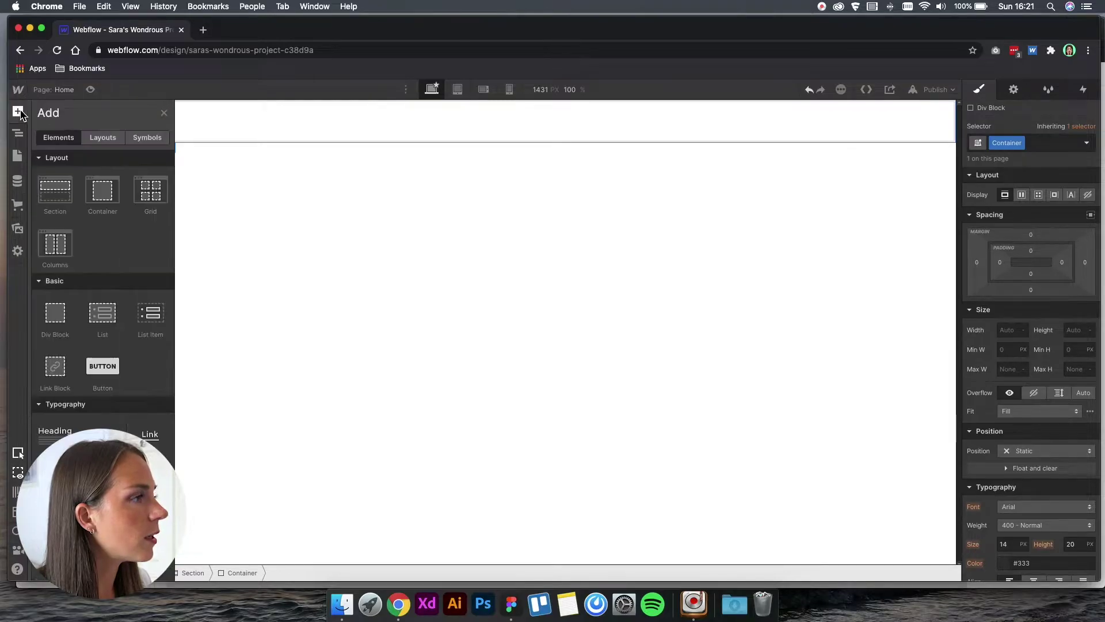
left_click_drag(57, 326, 349, 124)
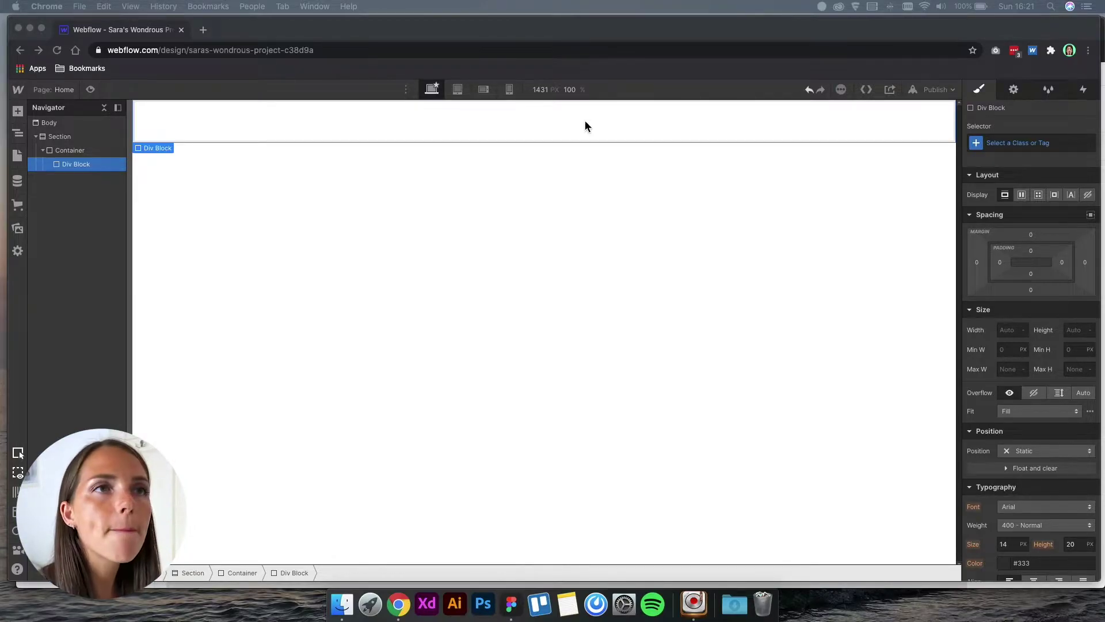
left_click(1013, 142)
type("Header")
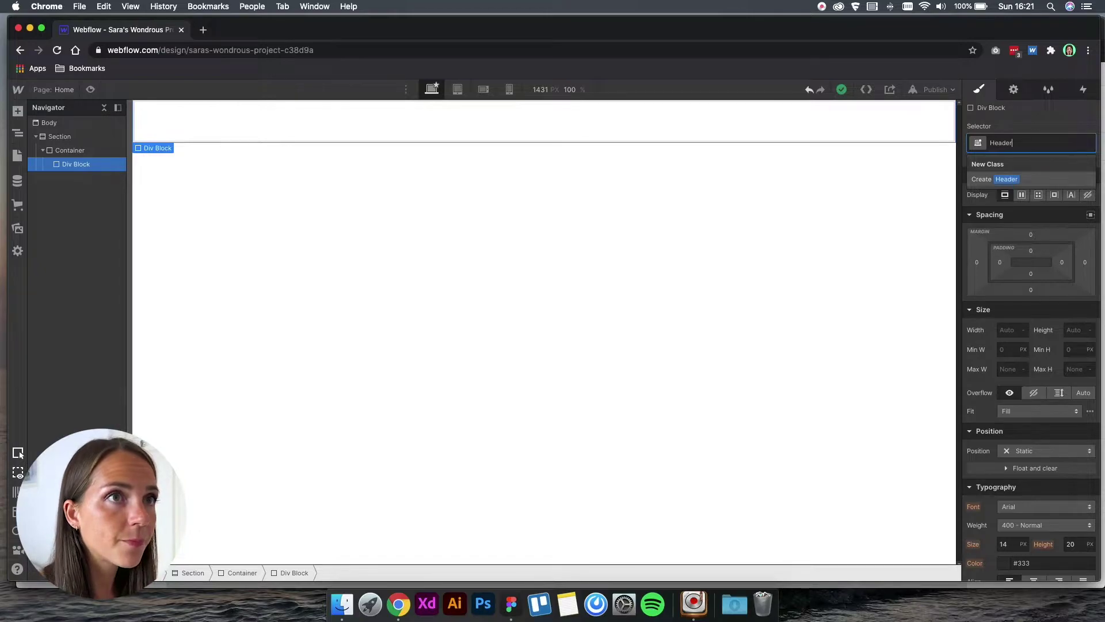
key("Return")
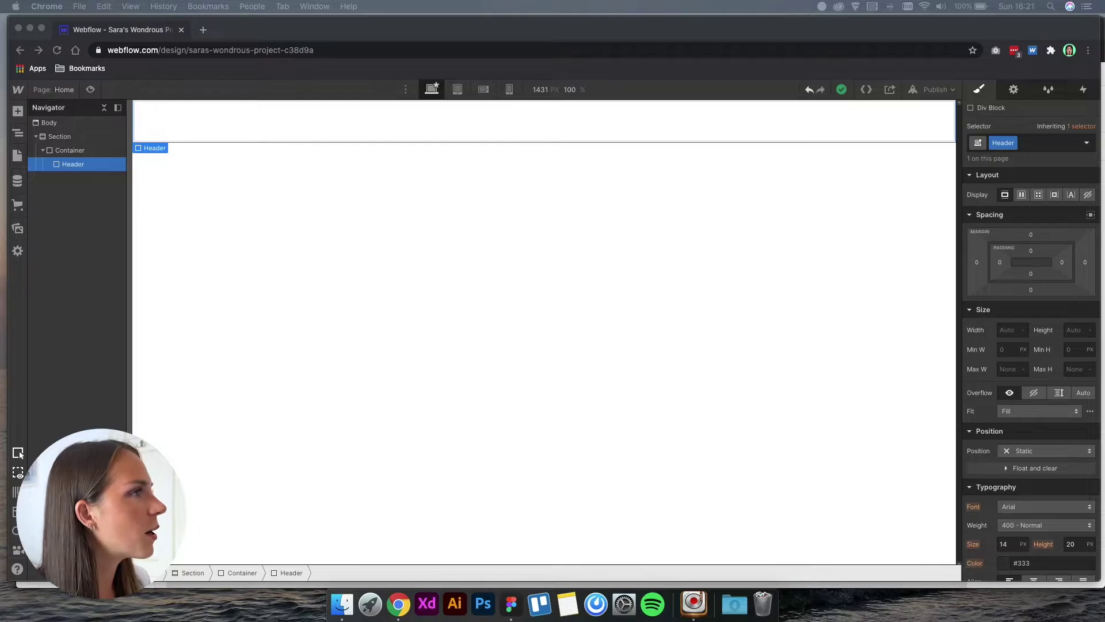
left_click(18, 115)
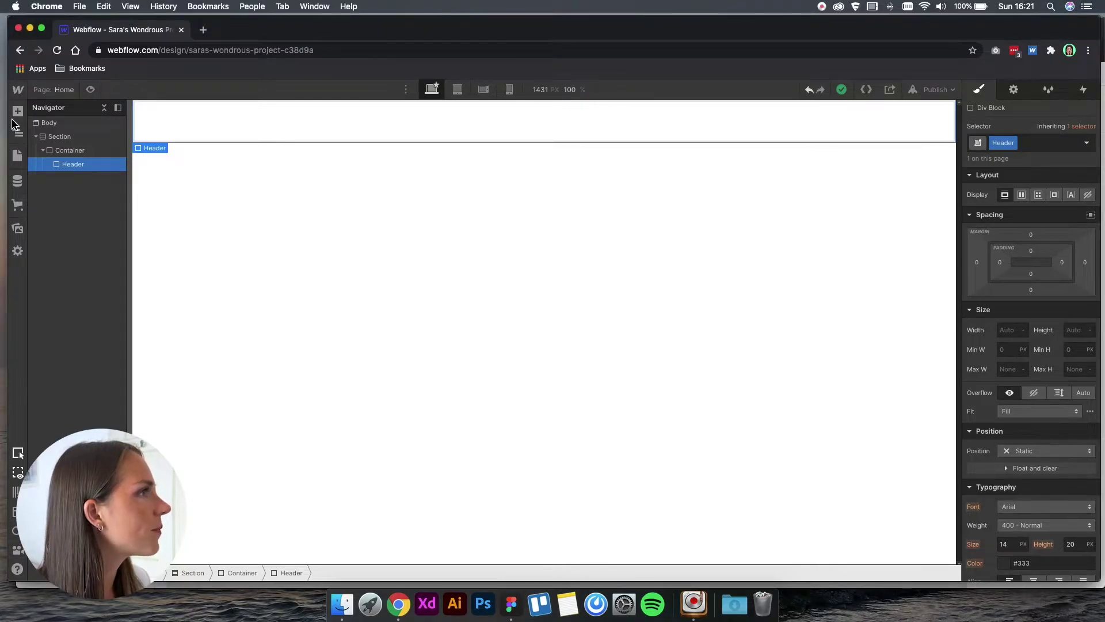
Step: Nest a new Div Block in the Container with class "Button Warpper" and review existing classes
left_click(18, 111)
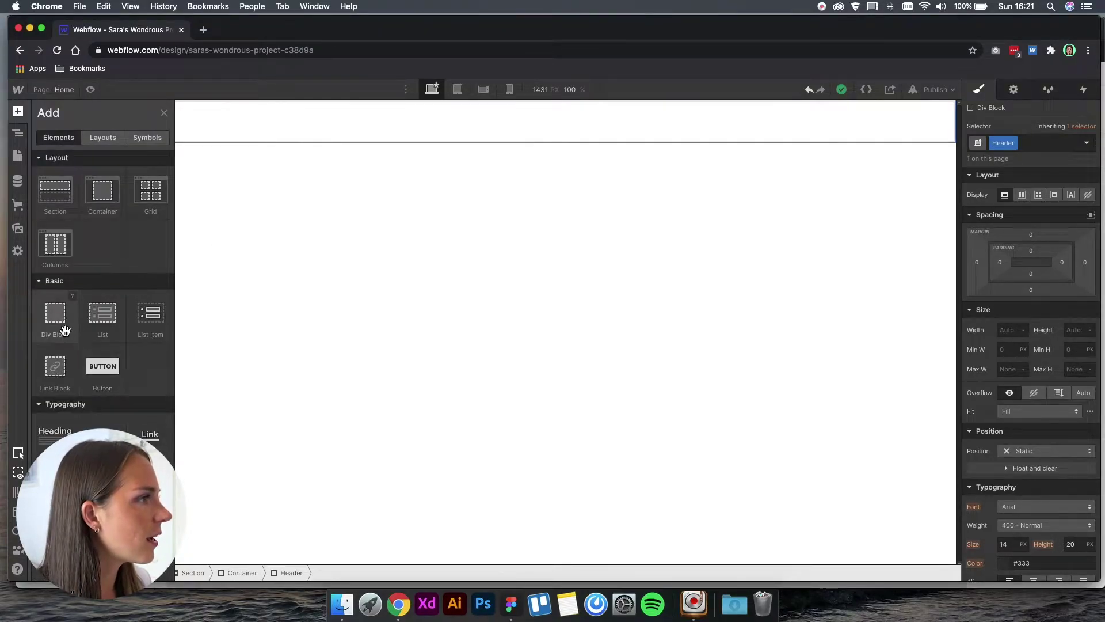
mouse_move(64, 326)
left_mouse_down()
mouse_move(156, 206)
mouse_move(157, 161)
left_mouse_up()
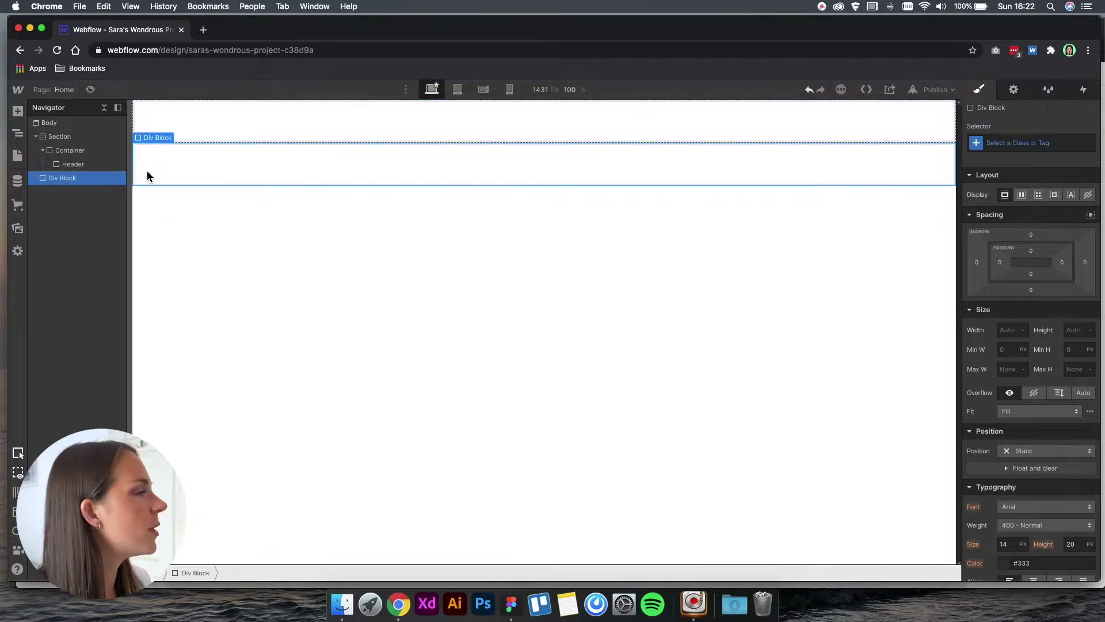
left_click_drag(51, 178, 87, 182)
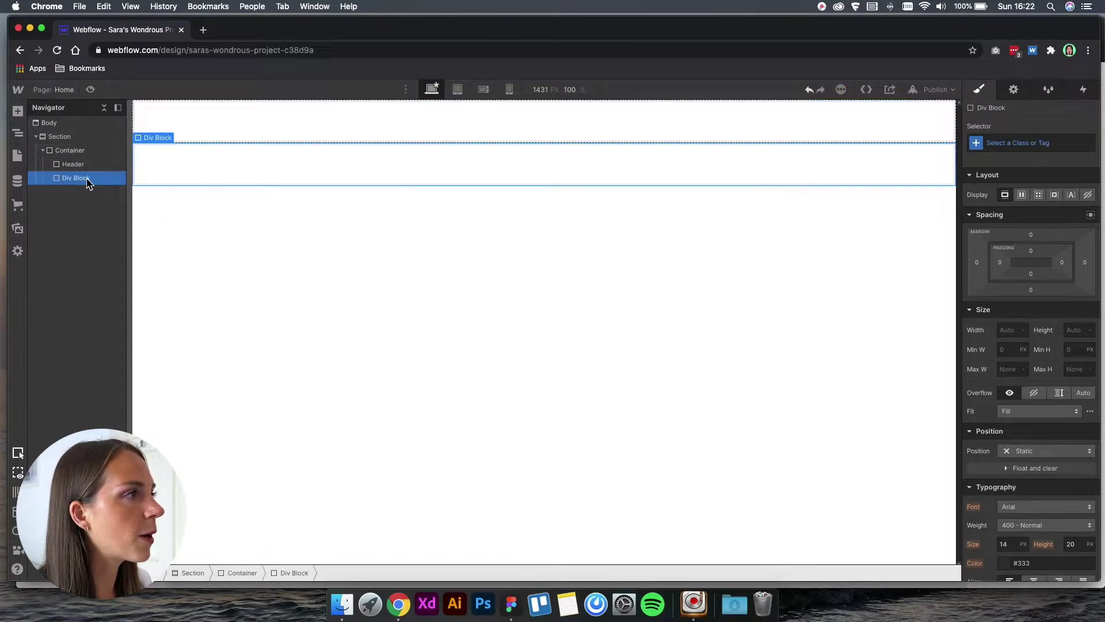
left_click(1006, 144)
type("Bu")
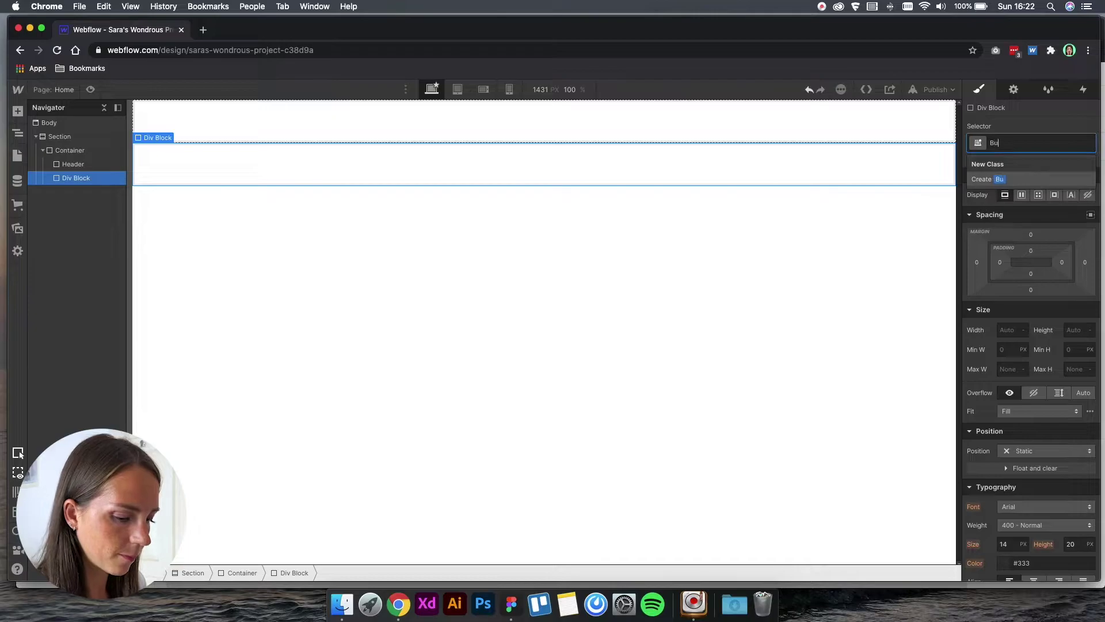
type("tton Warp")
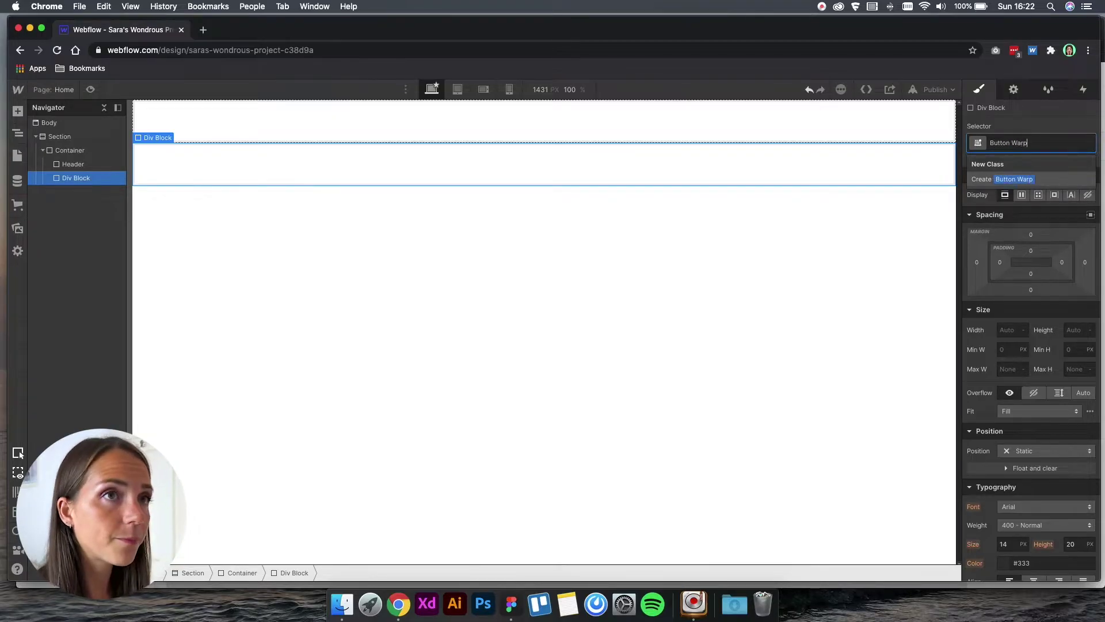
type("er")
key("Return")
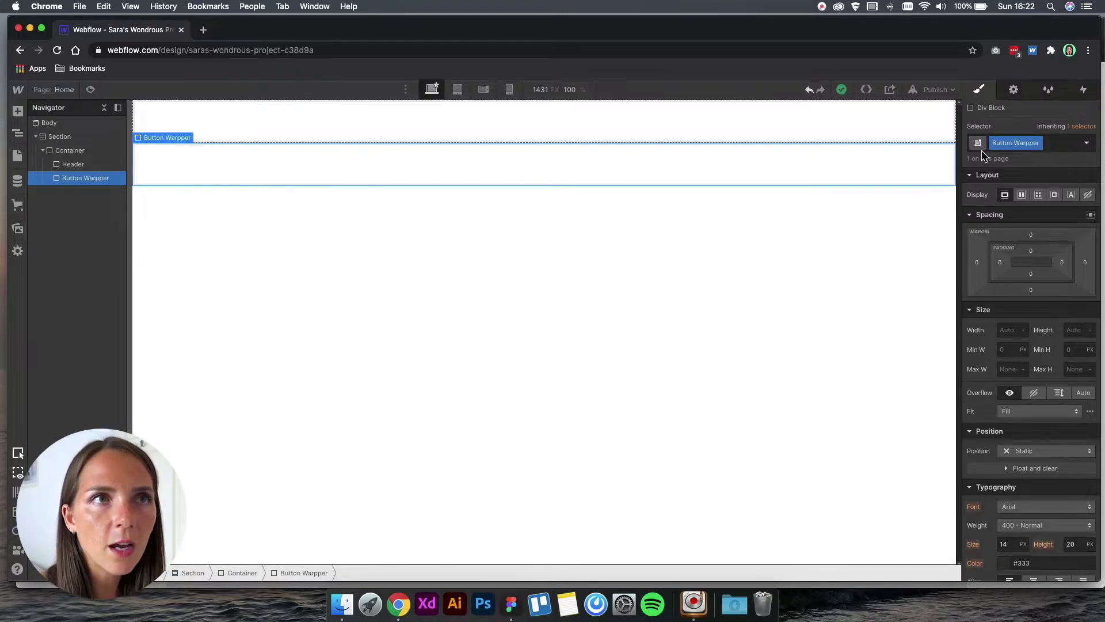
left_click(1049, 91)
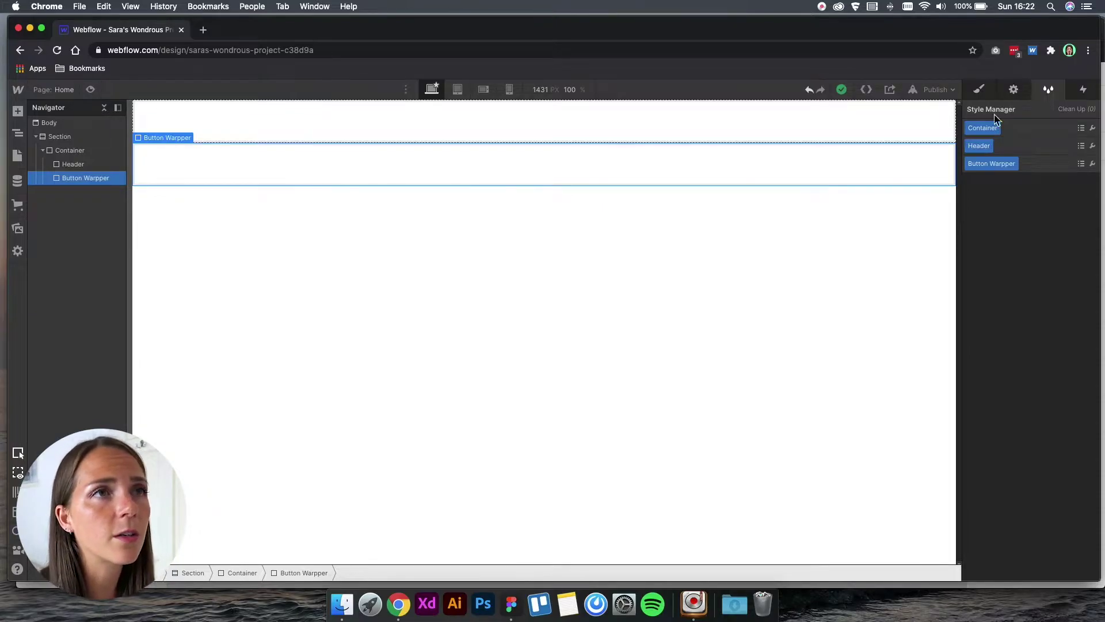
left_click(978, 90)
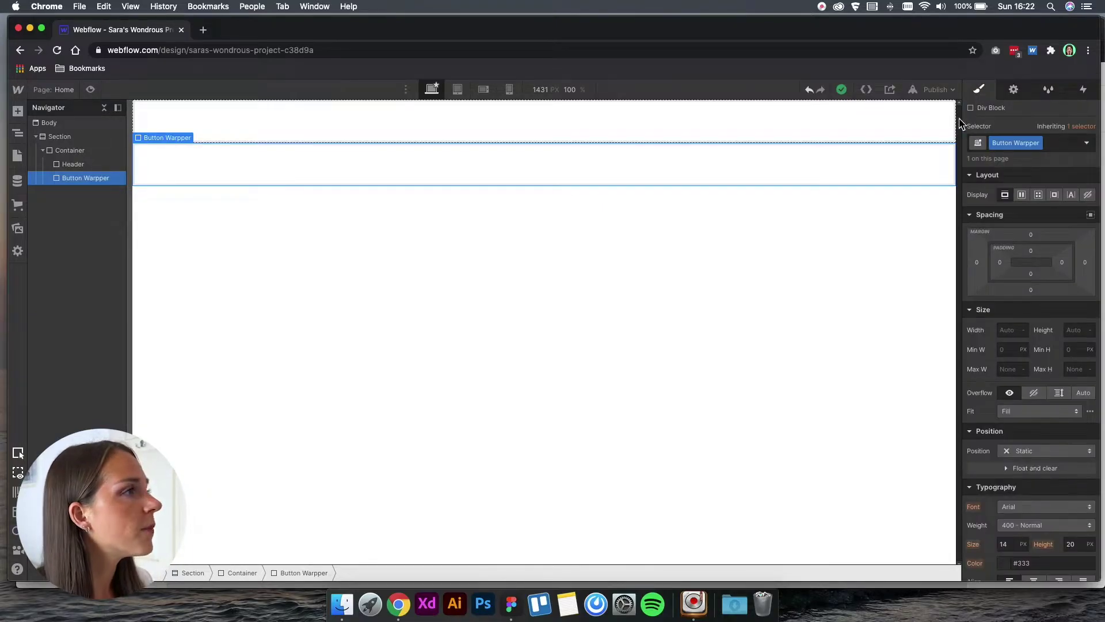
Step: Add another empty Div Block to the page and check the Figma social icons row
left_click(18, 111)
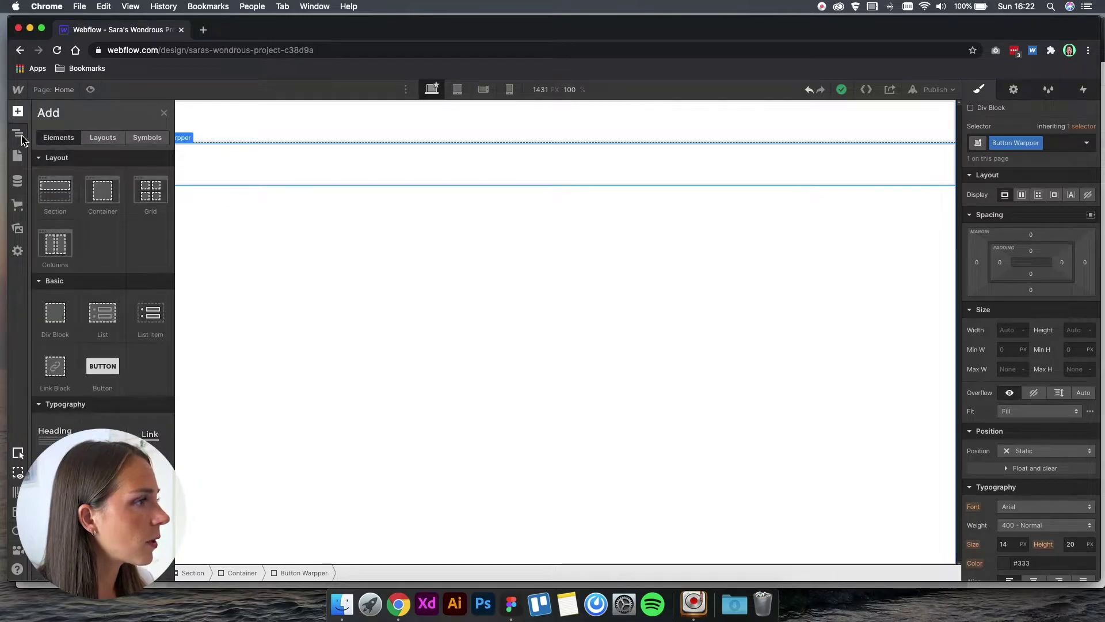
left_click_drag(55, 313, 230, 195)
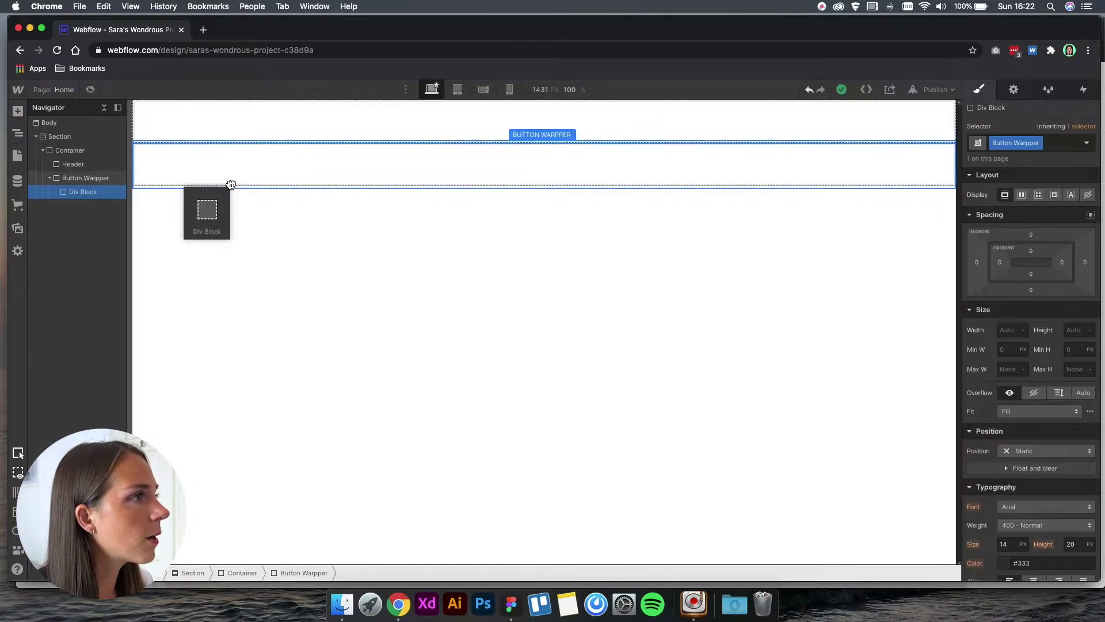
left_click(511, 603)
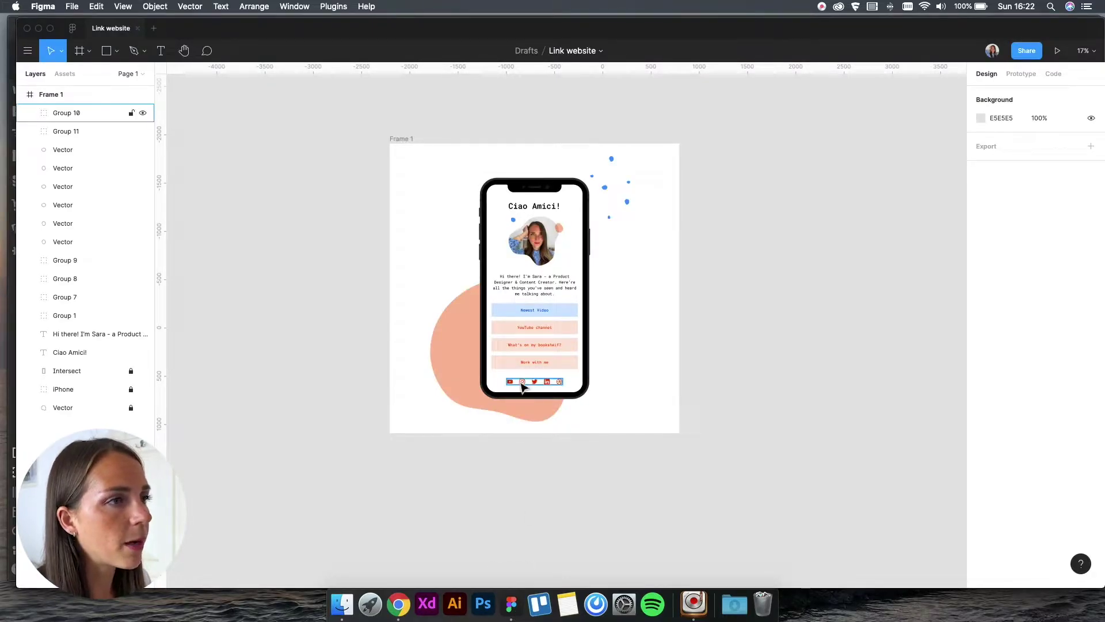
left_click(525, 385)
scroll(525, 385, "up", 2)
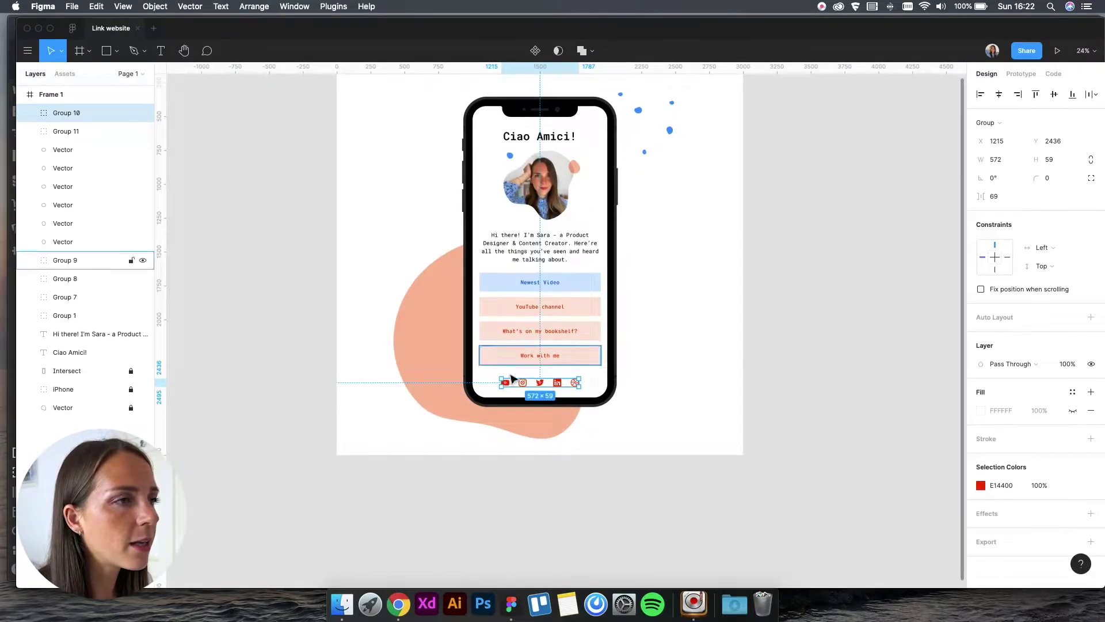
left_click(398, 603)
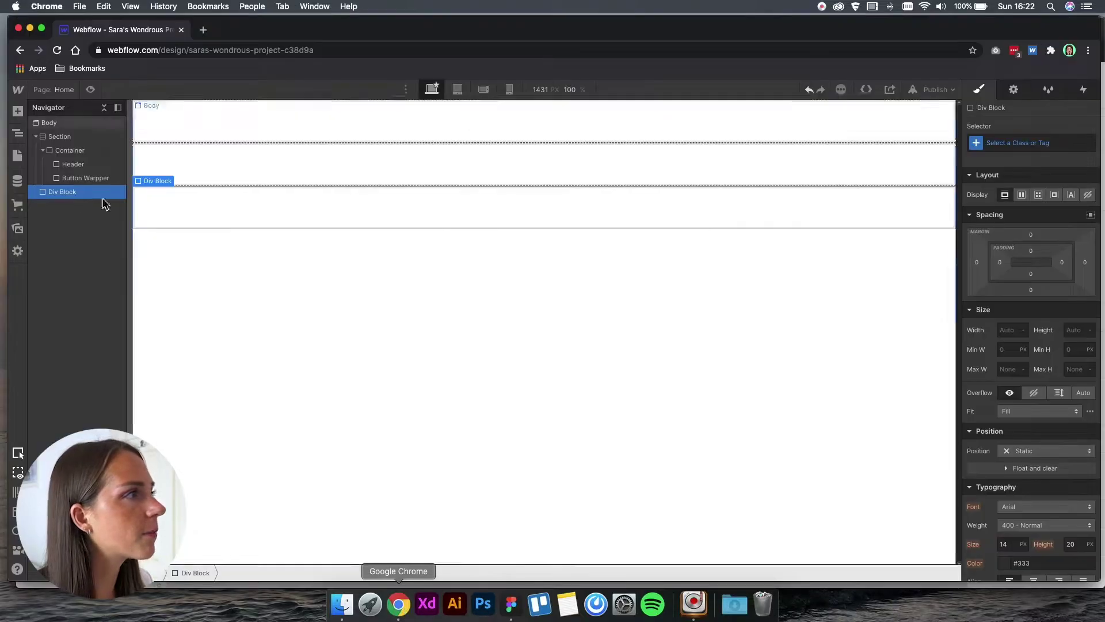
Step: Move the empty div into the Container after Button Warpper and class it "Social Wrapper"
left_click_drag(66, 190, 92, 195)
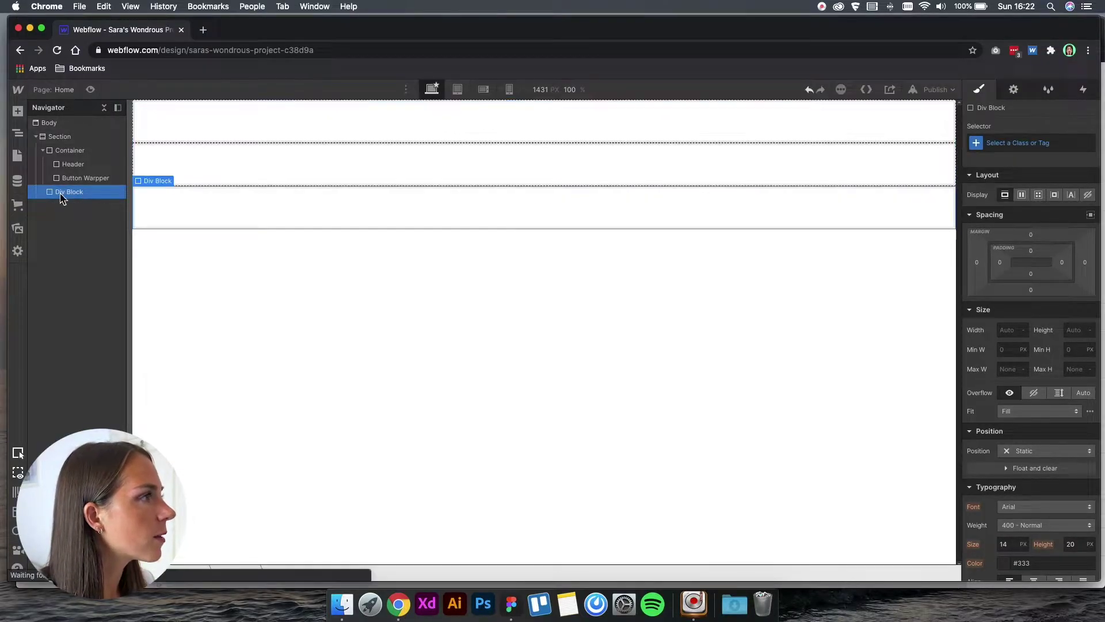
left_click_drag(100, 197, 101, 193)
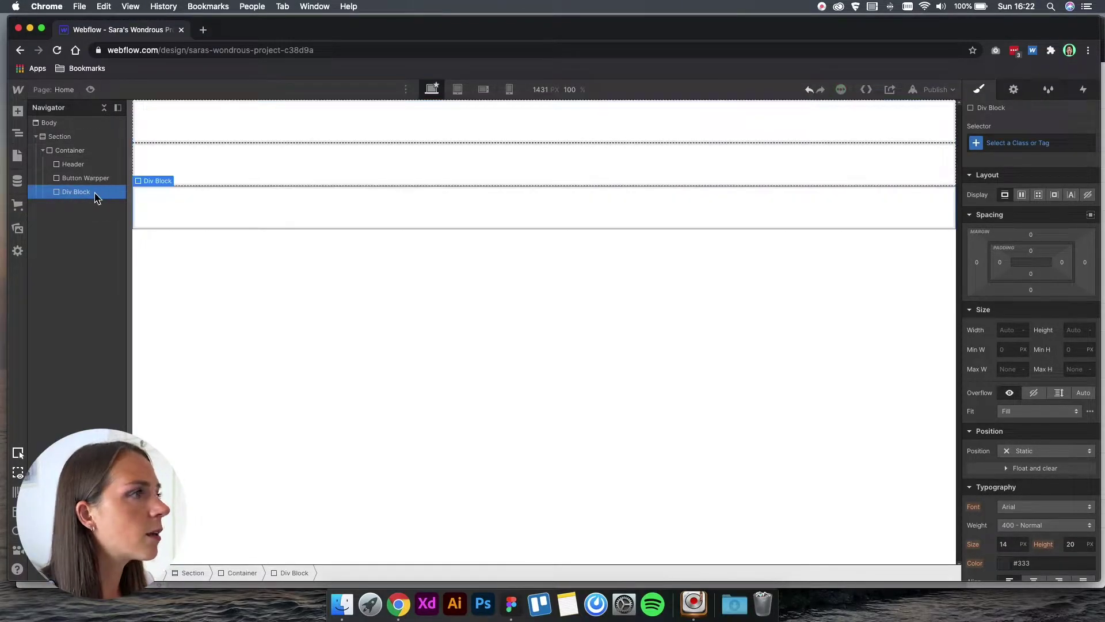
left_click(999, 142)
type("Social Wrapper")
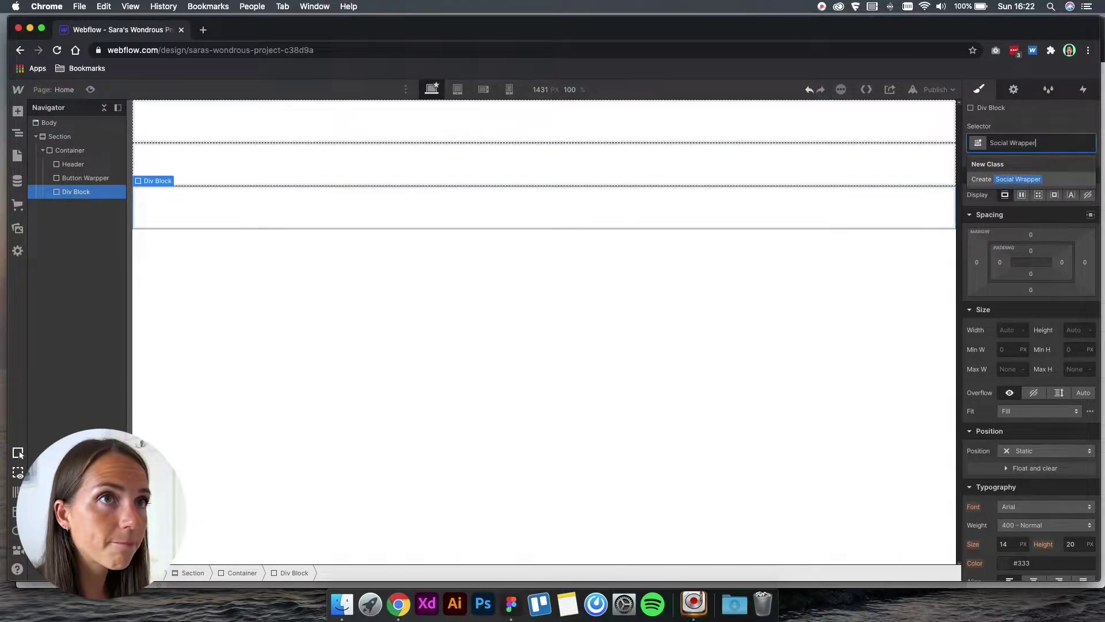
key("Return")
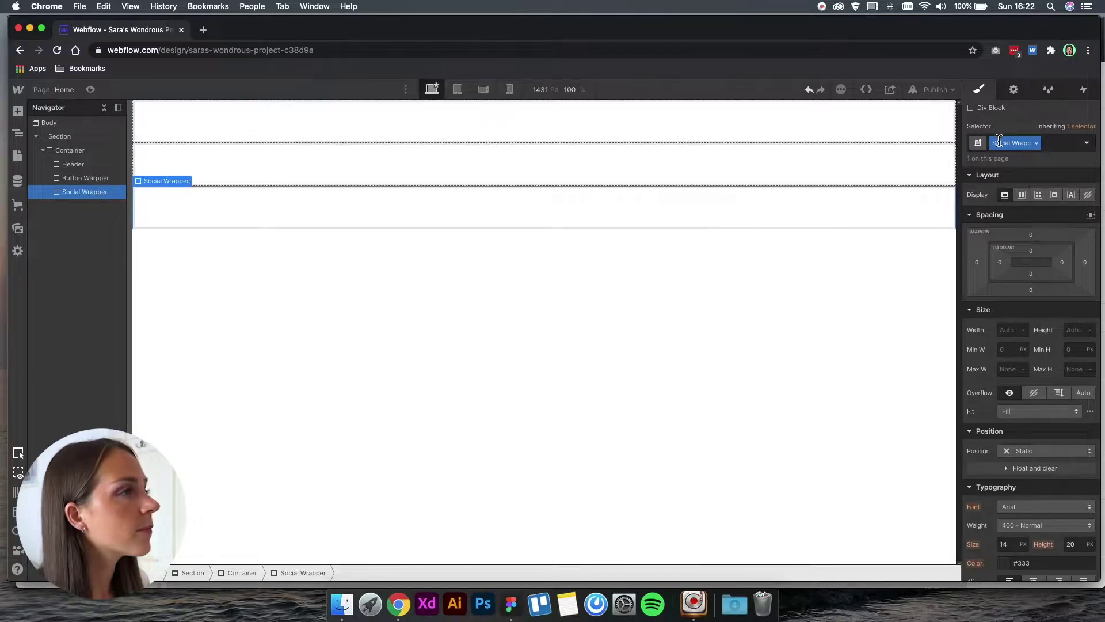
left_click(80, 166)
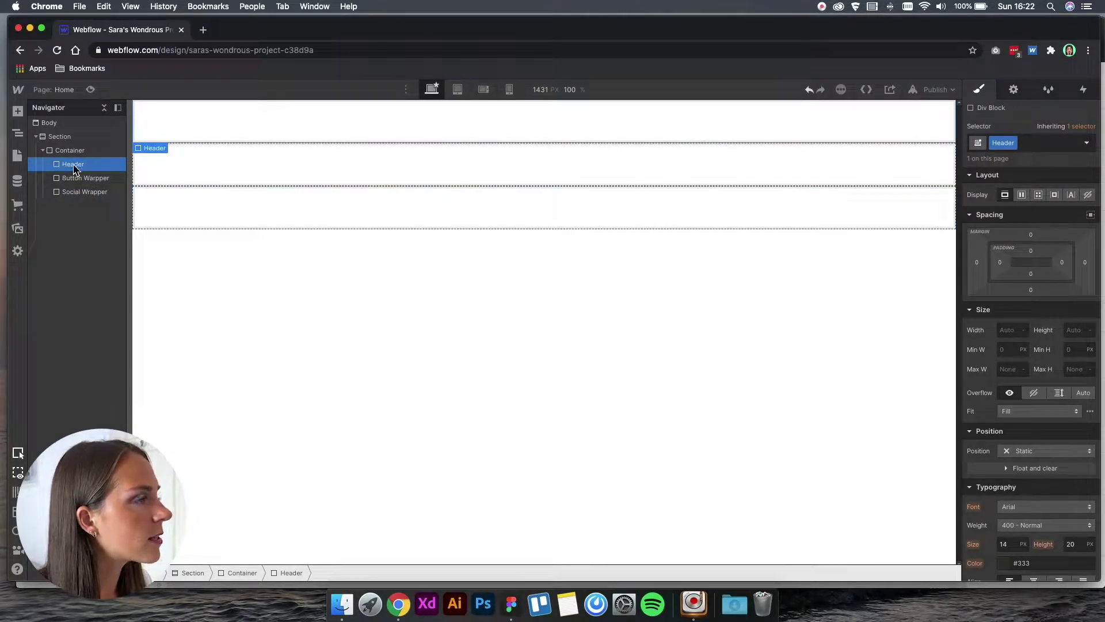
left_click(17, 112)
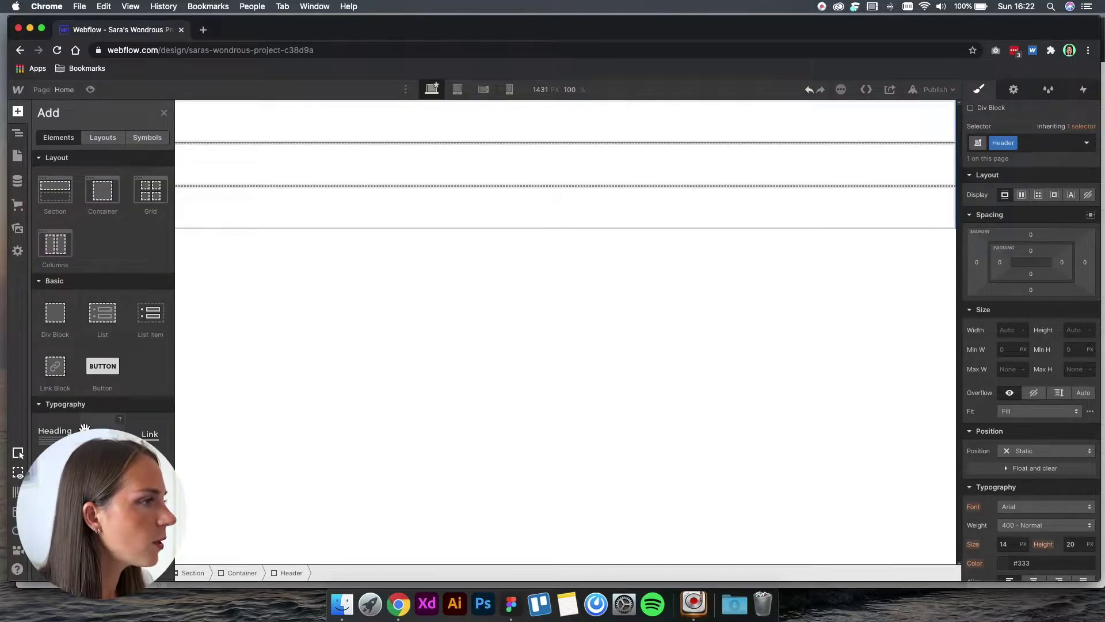
Step: Add a Heading, an Image and a Paragraph inside the Header
mouse_move(46, 429)
left_mouse_down()
mouse_move(249, 195)
mouse_move(265, 138)
left_mouse_up()
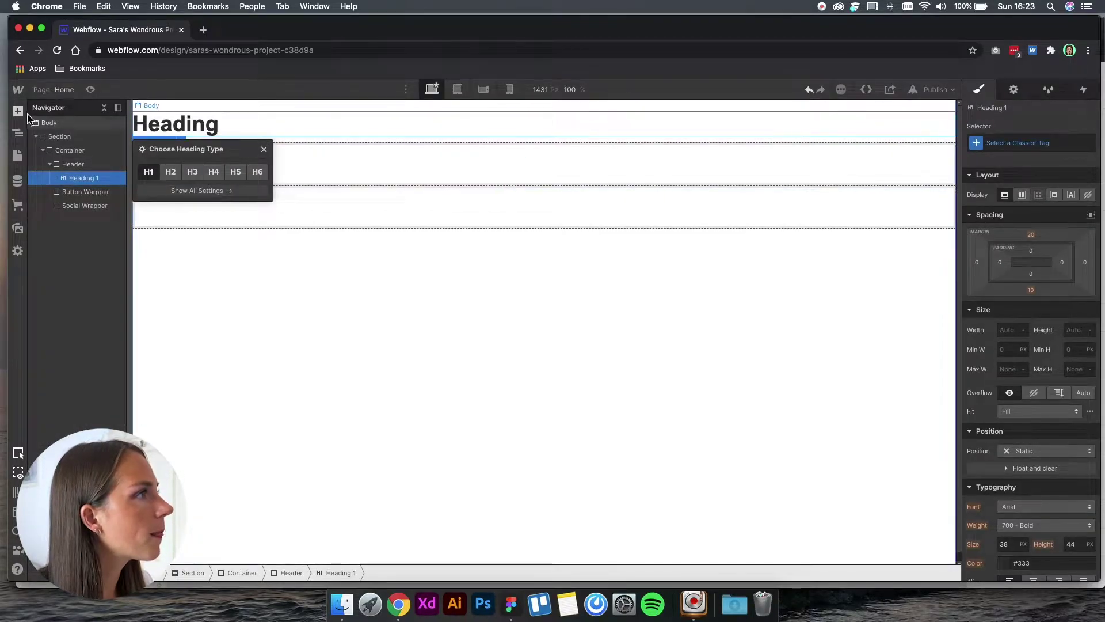
left_click(50, 166)
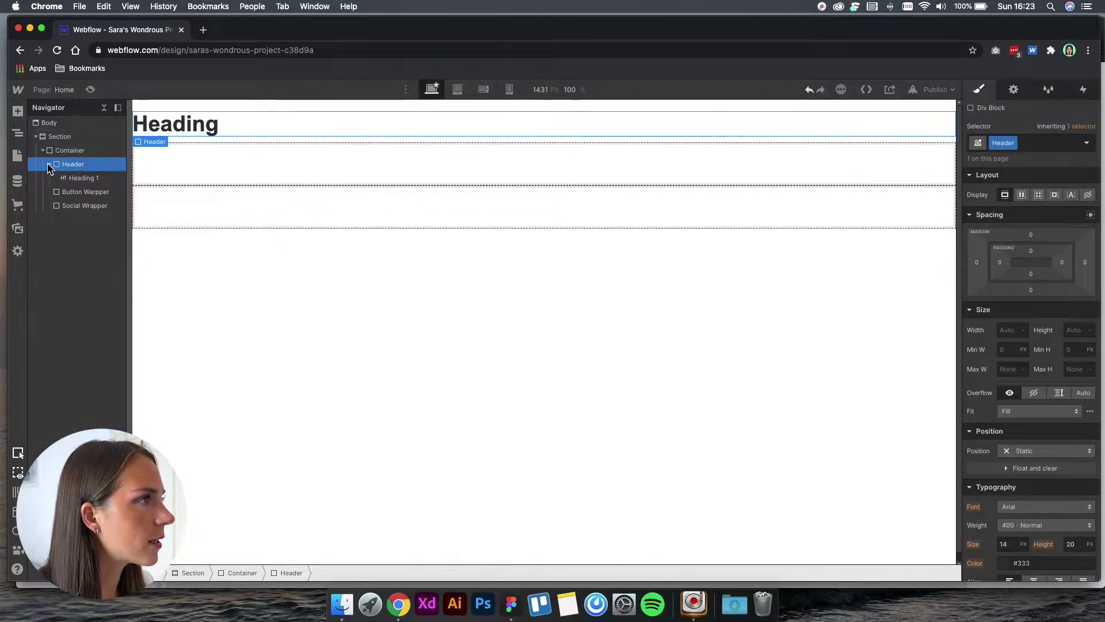
left_click(49, 164)
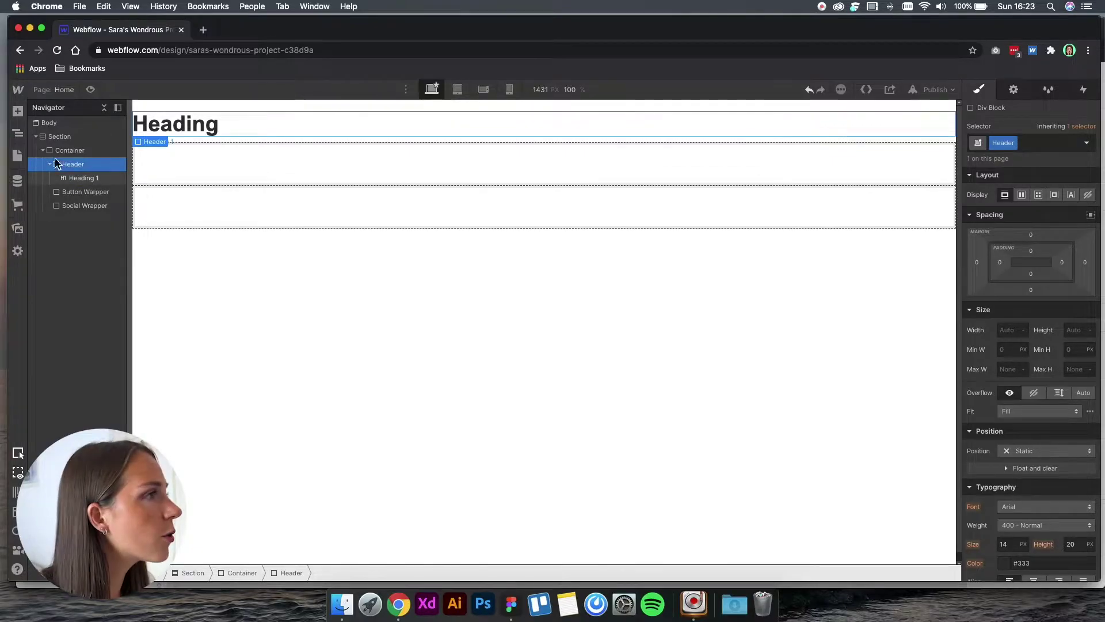
left_click(17, 111)
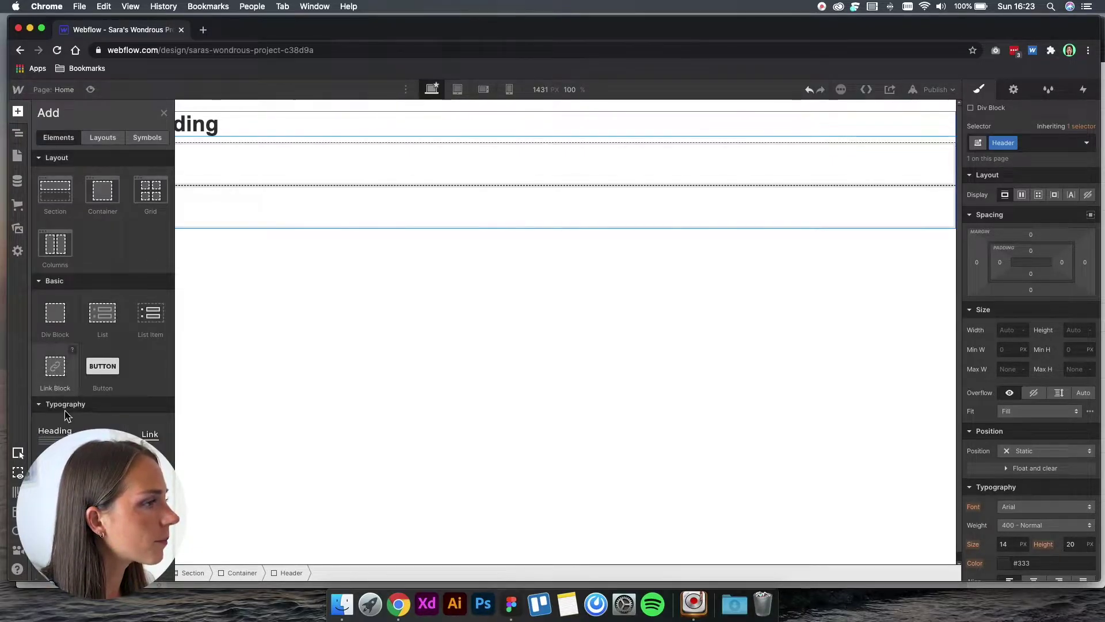
scroll(86, 345, "down", 3)
left_click_drag(257, 171, 253, 173)
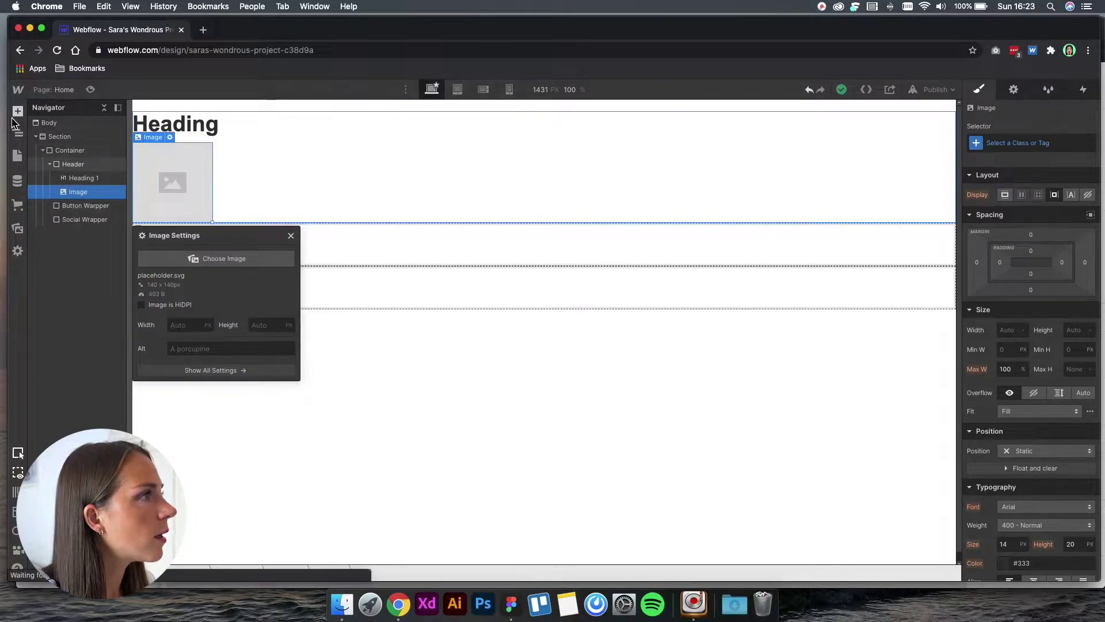
left_click(17, 111)
mouse_move(102, 417)
left_mouse_down()
mouse_move(209, 227)
mouse_move(81, 214)
mouse_move(92, 199)
left_mouse_up()
Step: Change the heading text to "Ciao Amici!" and return to the Figma mockup
double_click(178, 135)
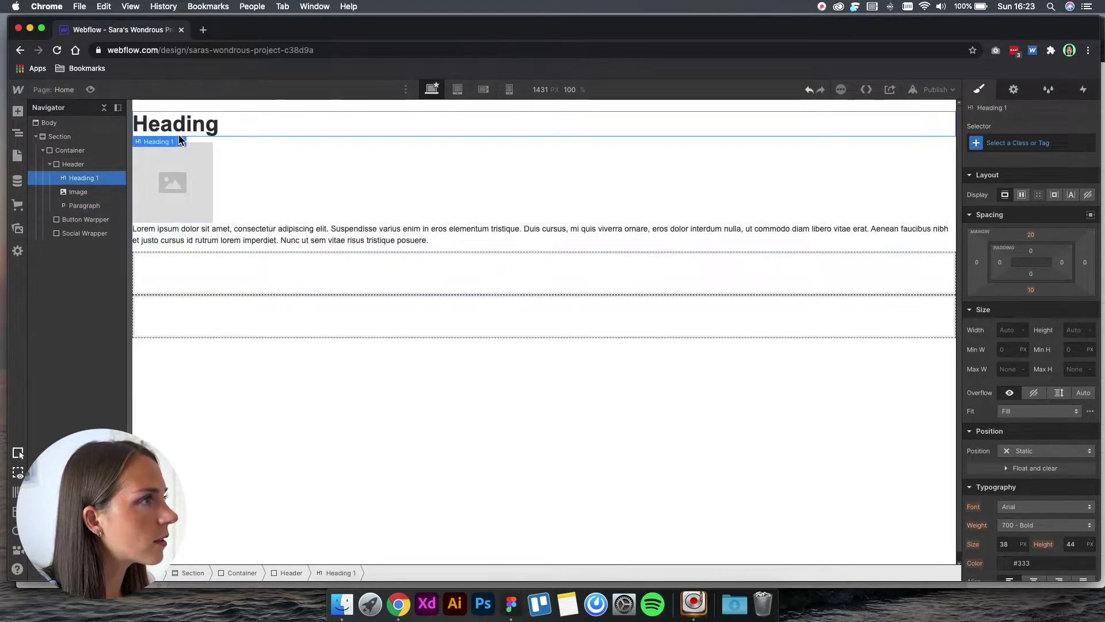
double_click(180, 134)
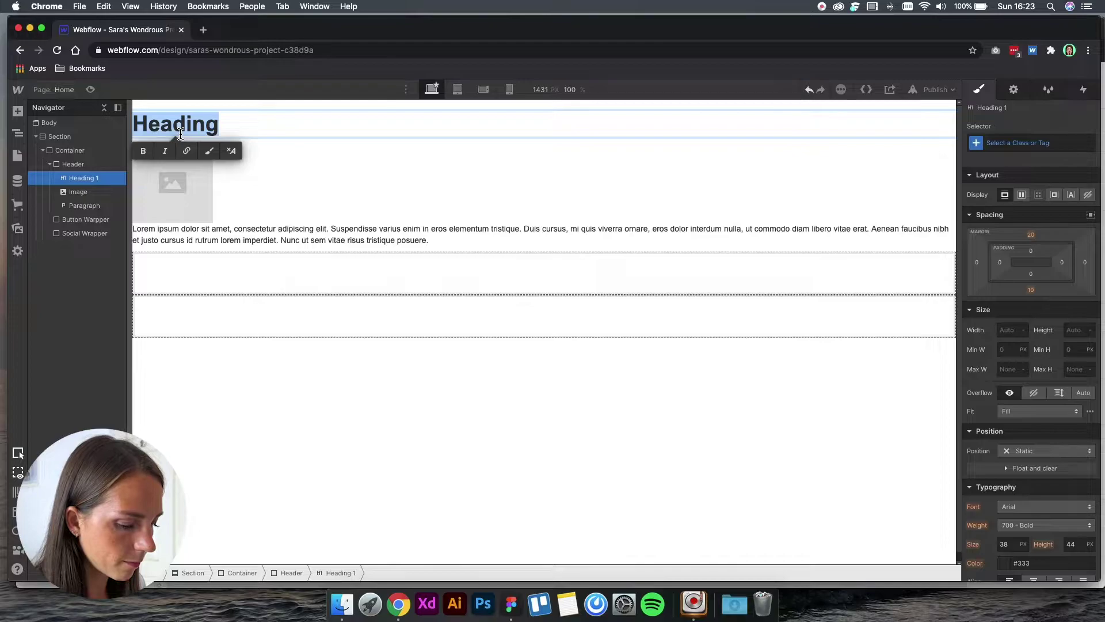
type("Ciao Ami")
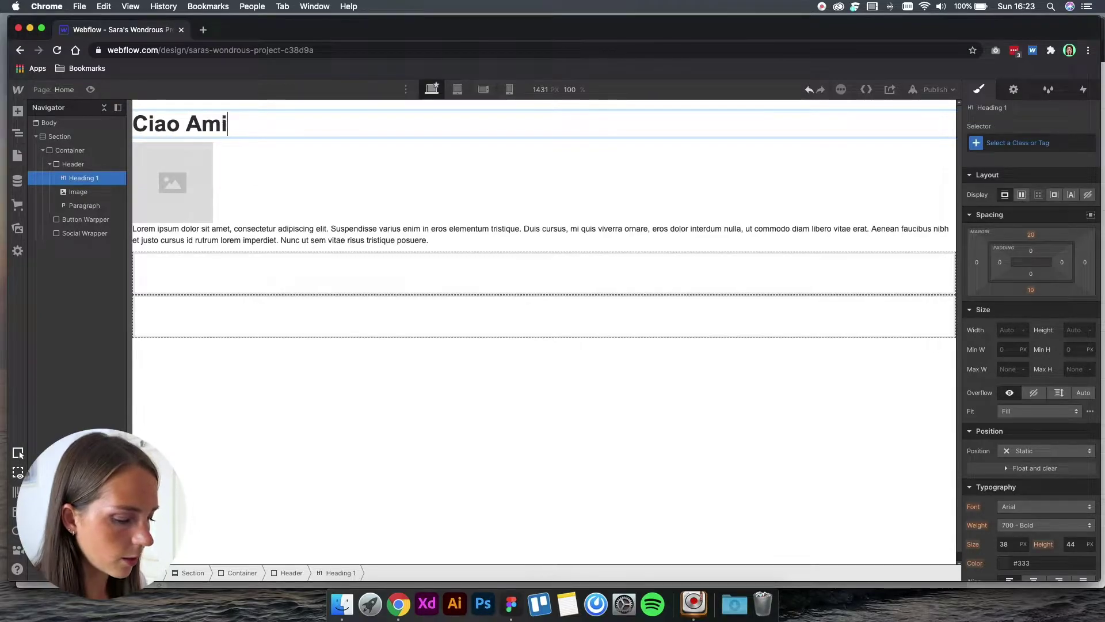
type("ci!")
left_click(247, 239)
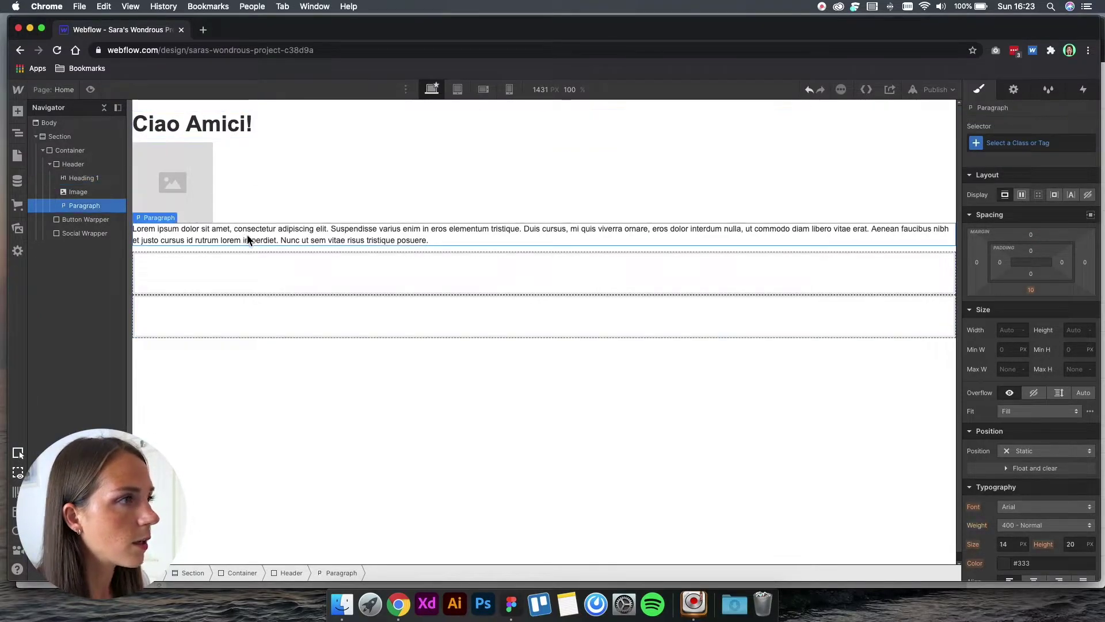
left_click(511, 603)
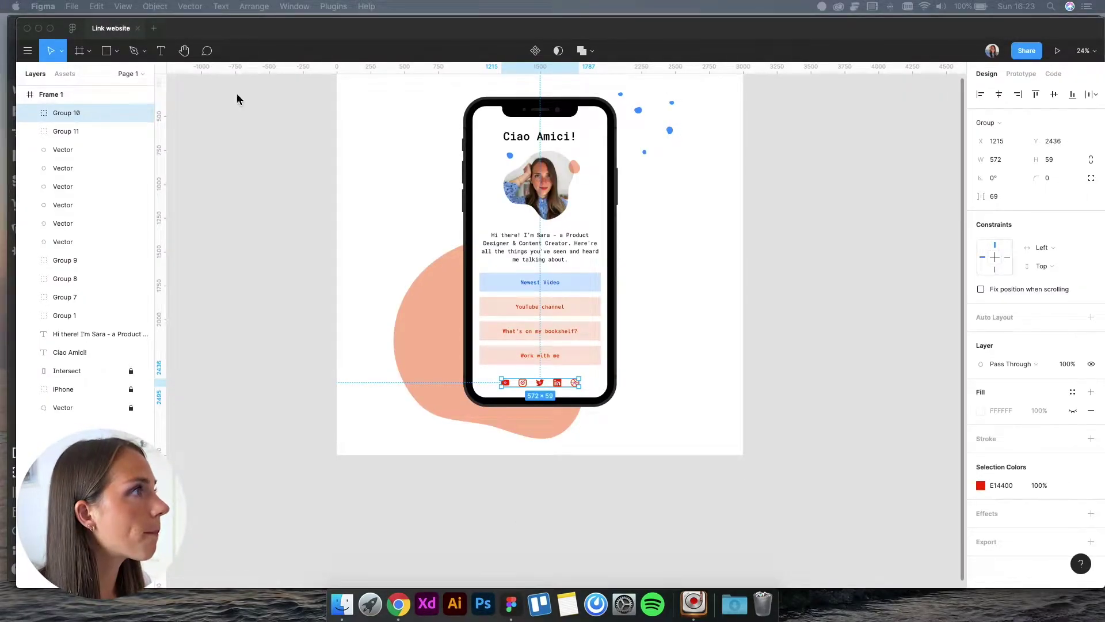
Step: Paste Sara's Figma intro ("Hi there! I'm Sara…") over the Lorem ipsum paragraph
left_click(13, 154)
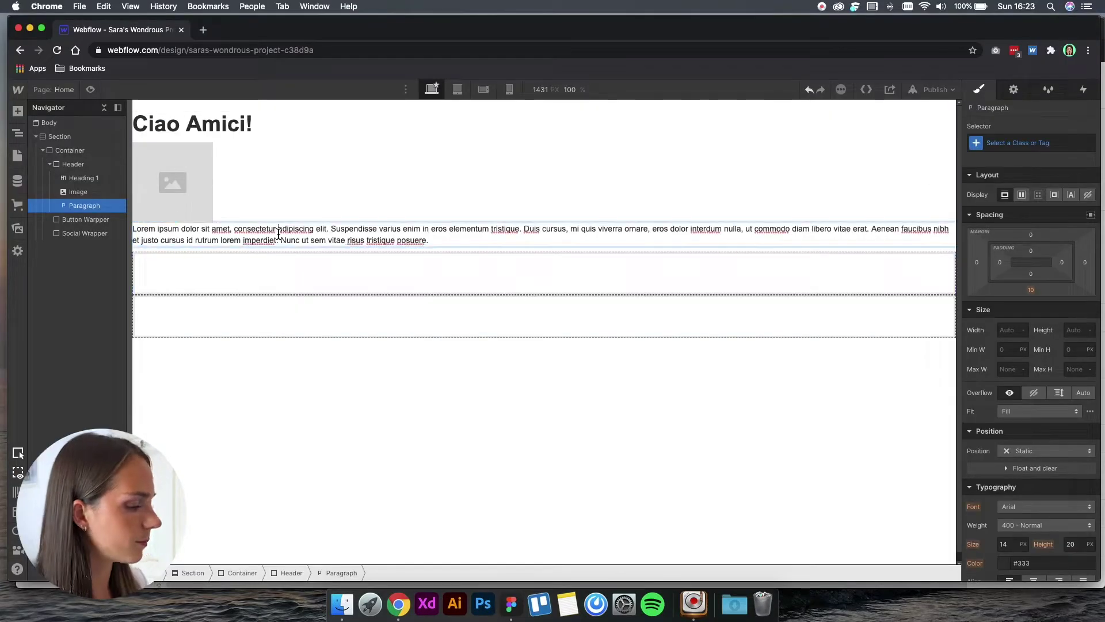
triple_click(278, 235)
type("undefined")
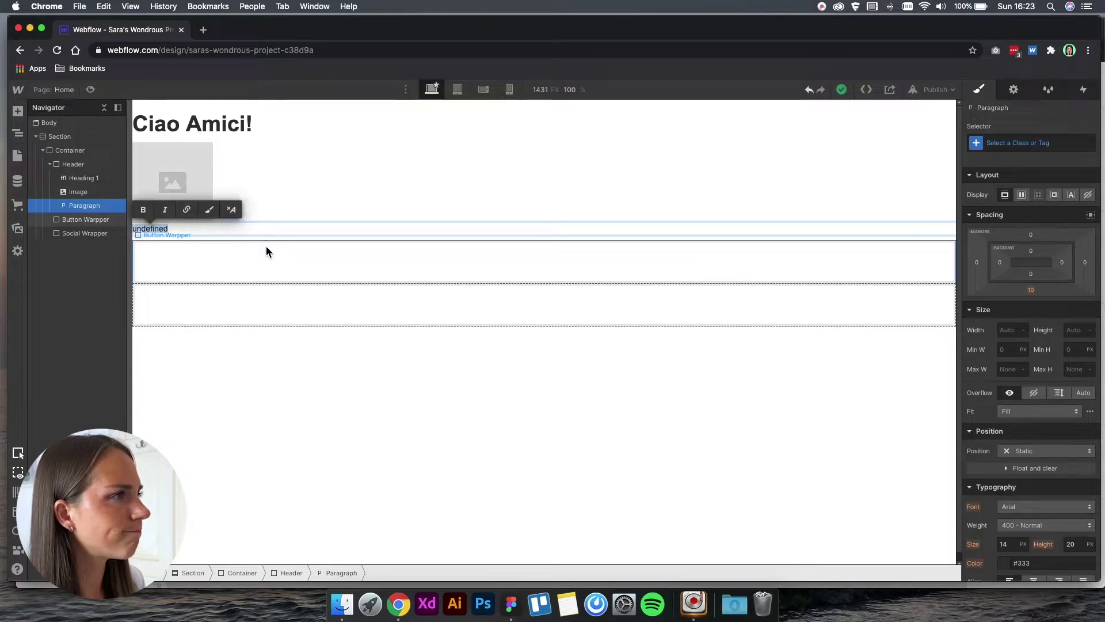
key("super+Tab")
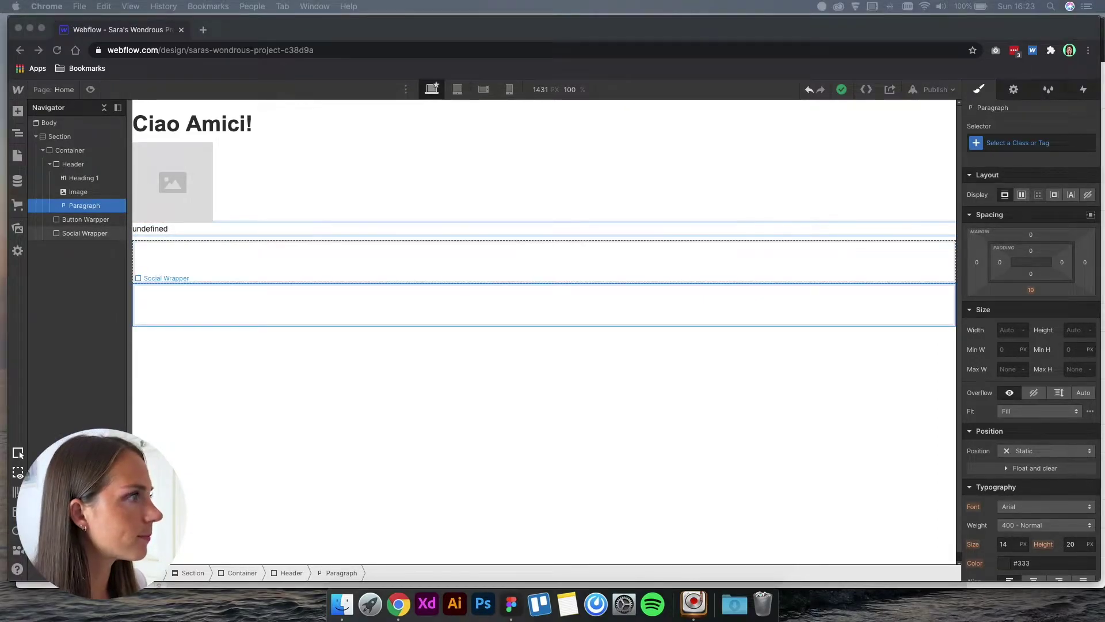
left_click(156, 230)
type("Hi there! I'm Sara - a Product Designer & Content Creator from Italy, living in the UK. Here're all the things you've seen and heard me talking about. Enjoy!")
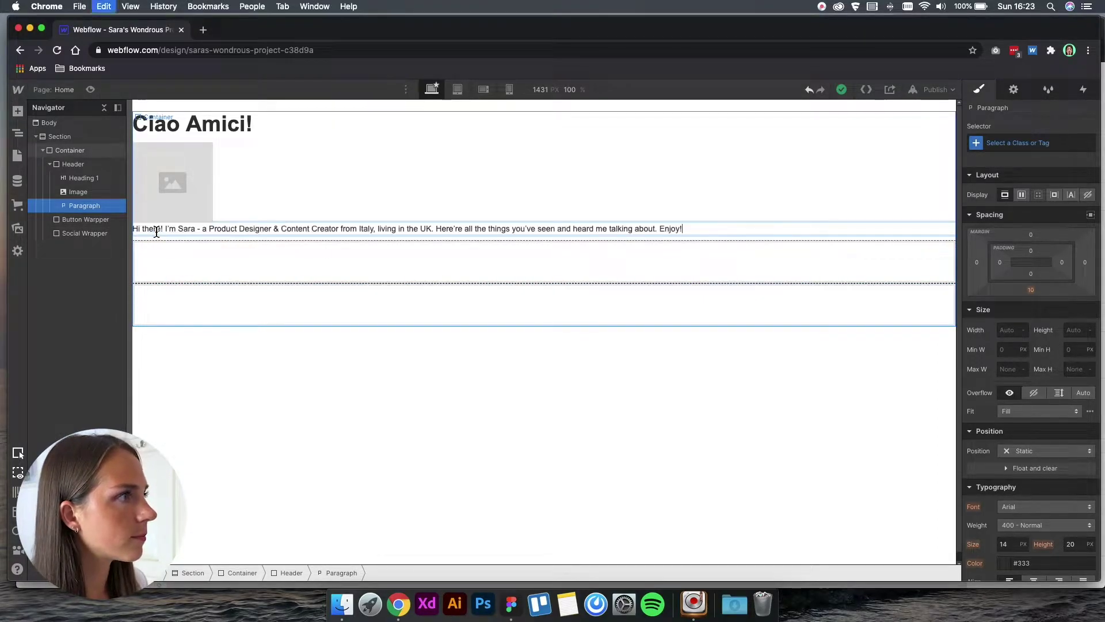
left_click(417, 381)
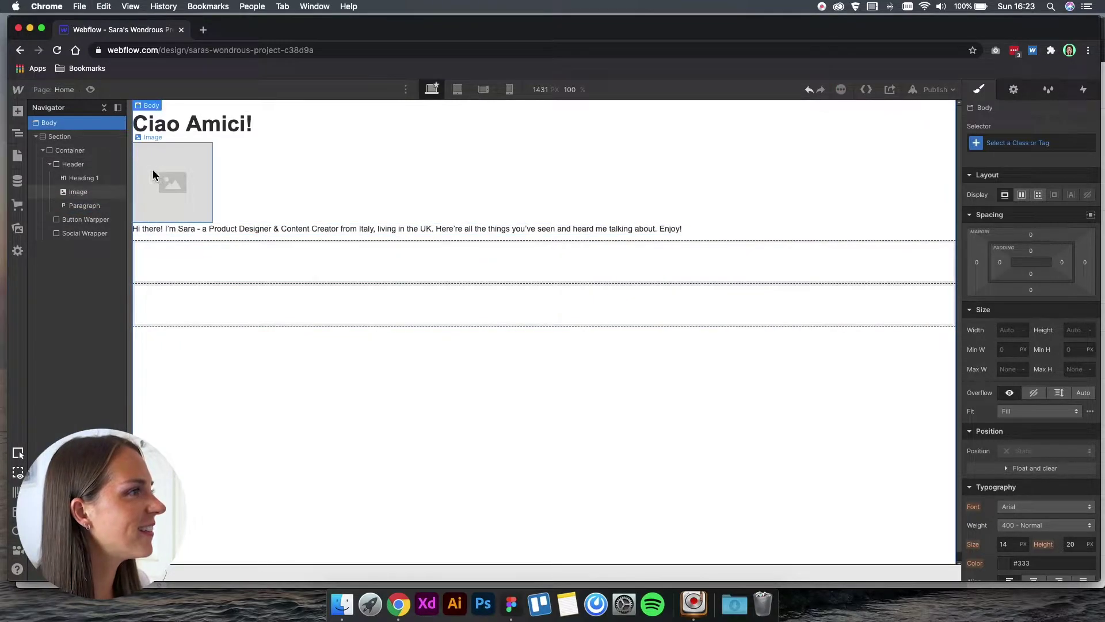
Step: Add a Button classed "Button" to Button Warpper and duplicate it into six buttons
left_click(187, 262)
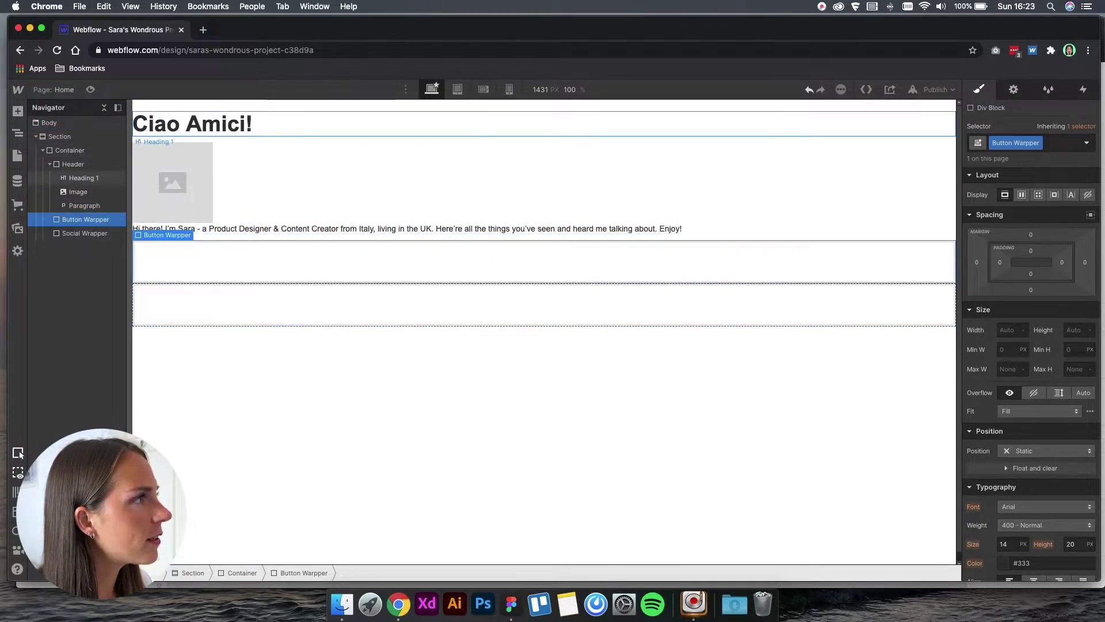
left_click(18, 112)
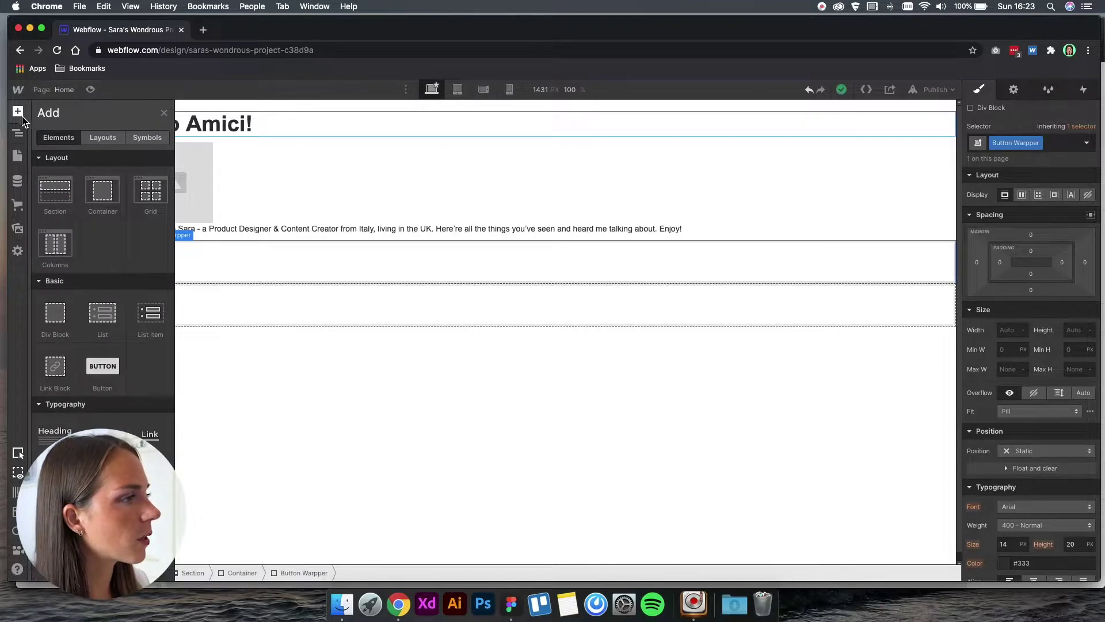
scroll(127, 351, "down", 2)
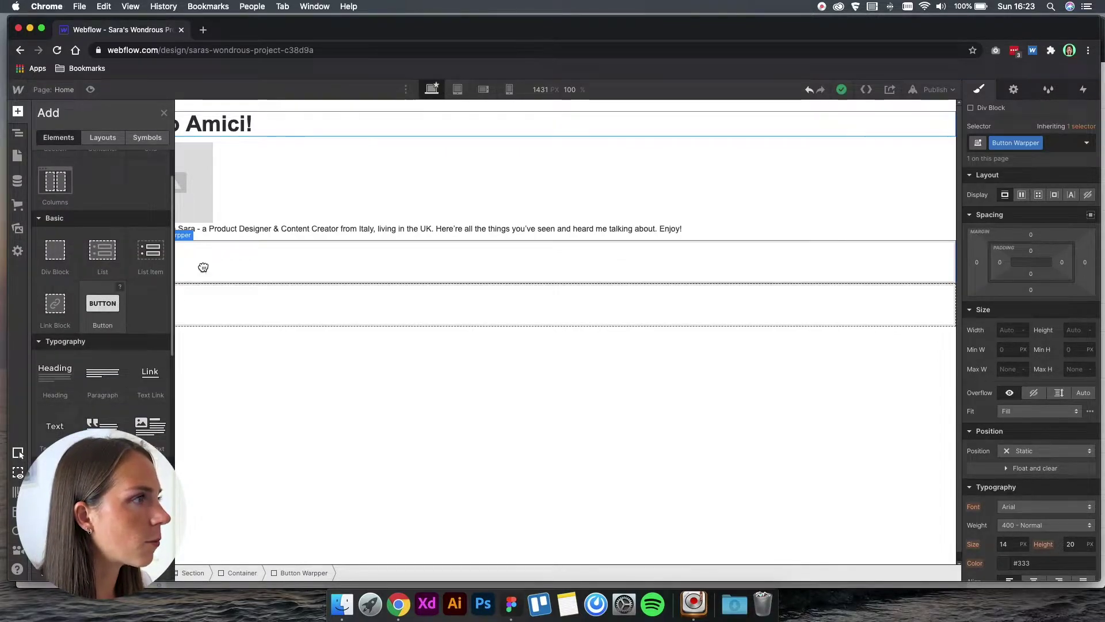
left_click_drag(104, 292, 212, 273)
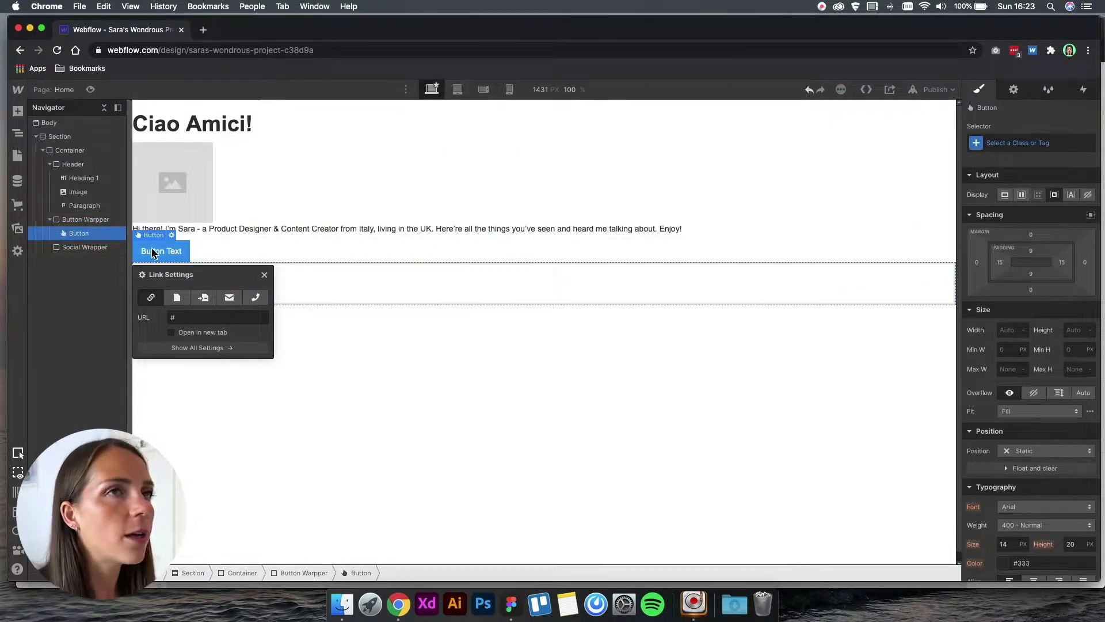
left_click(81, 233)
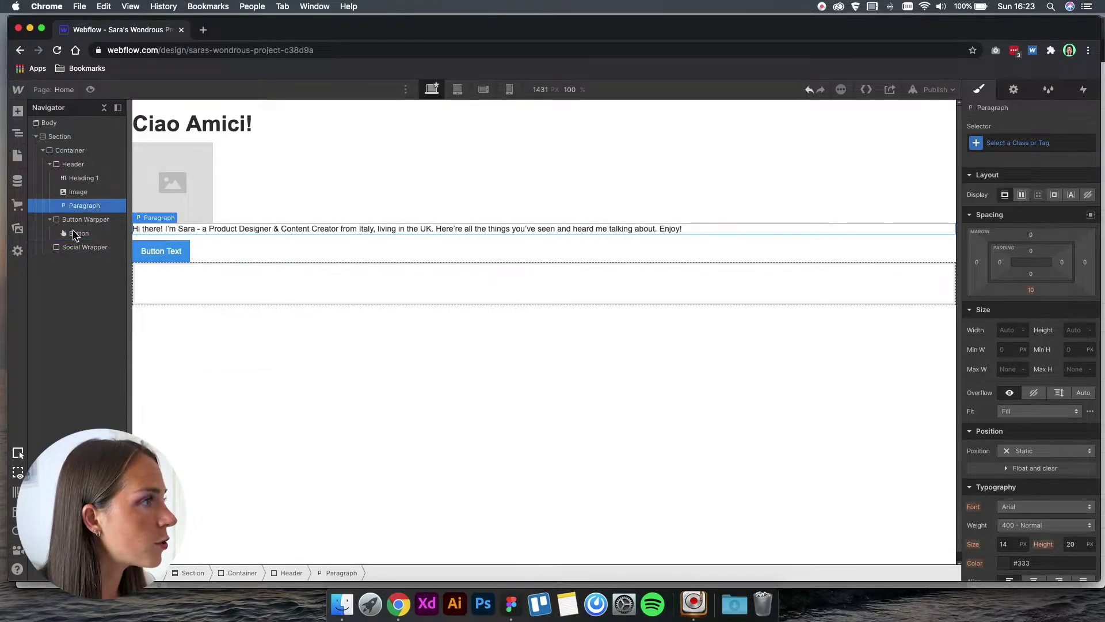
left_click(1034, 144)
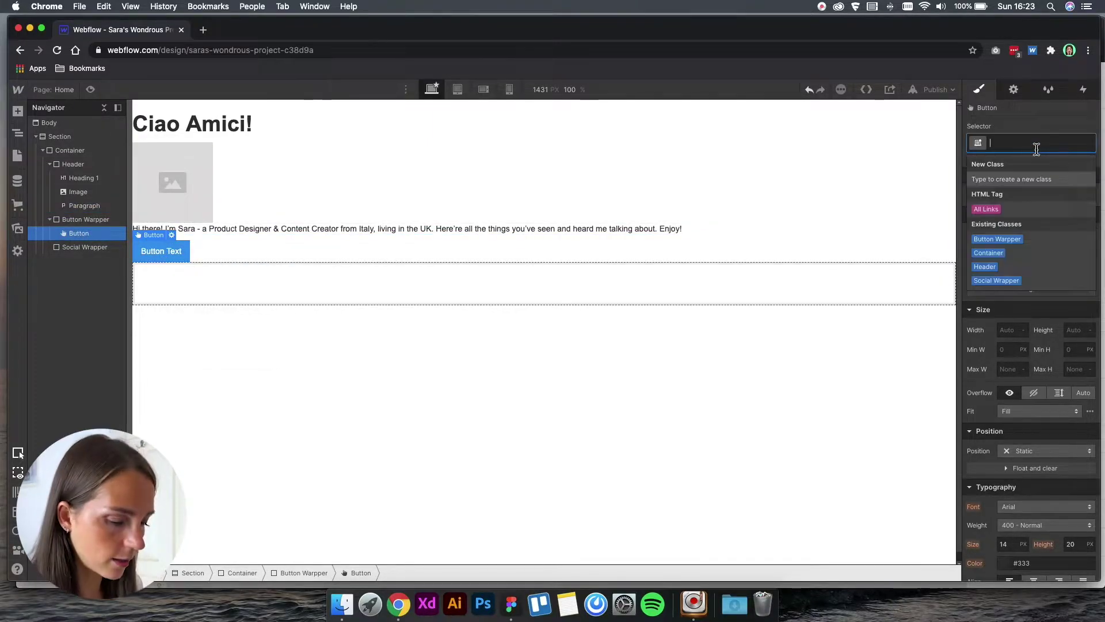
type("Button")
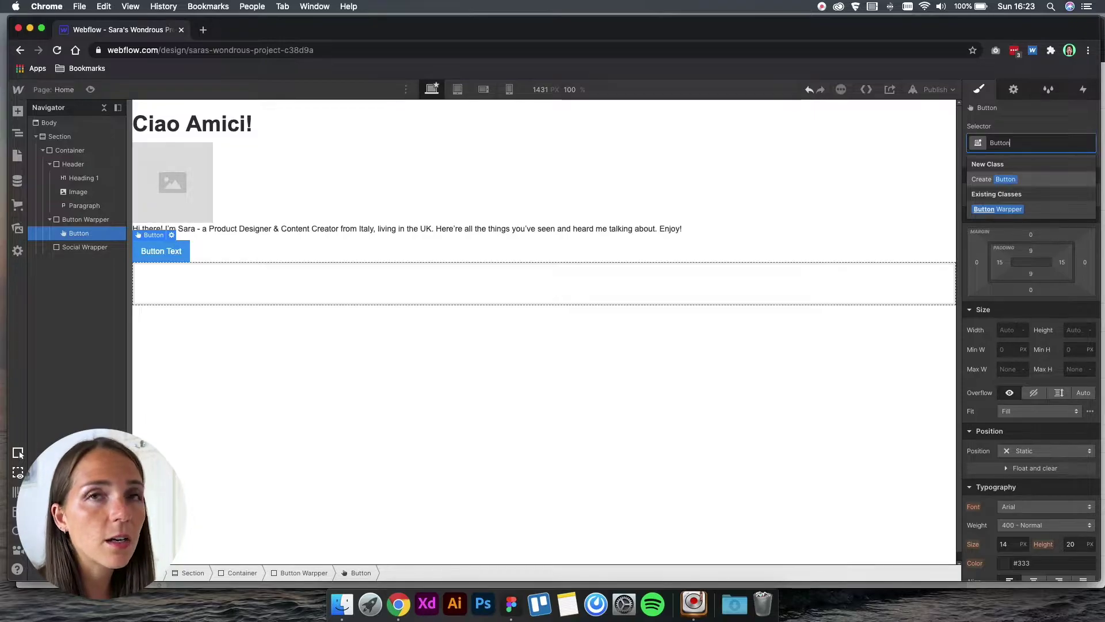
key("Return")
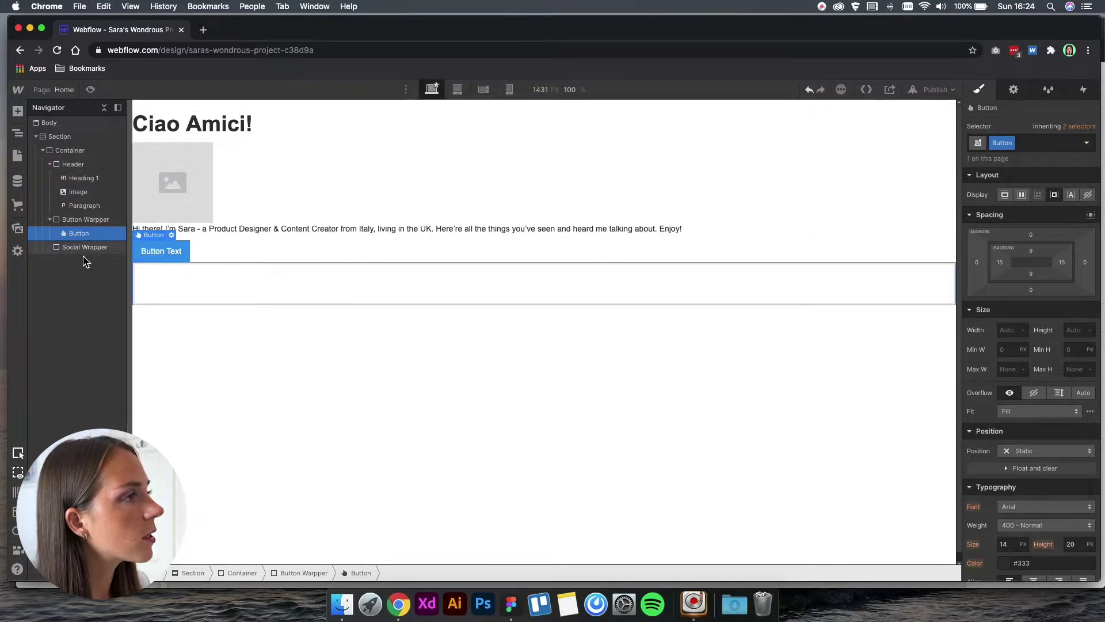
key("super+d")
key("super+d")
key("super+d")
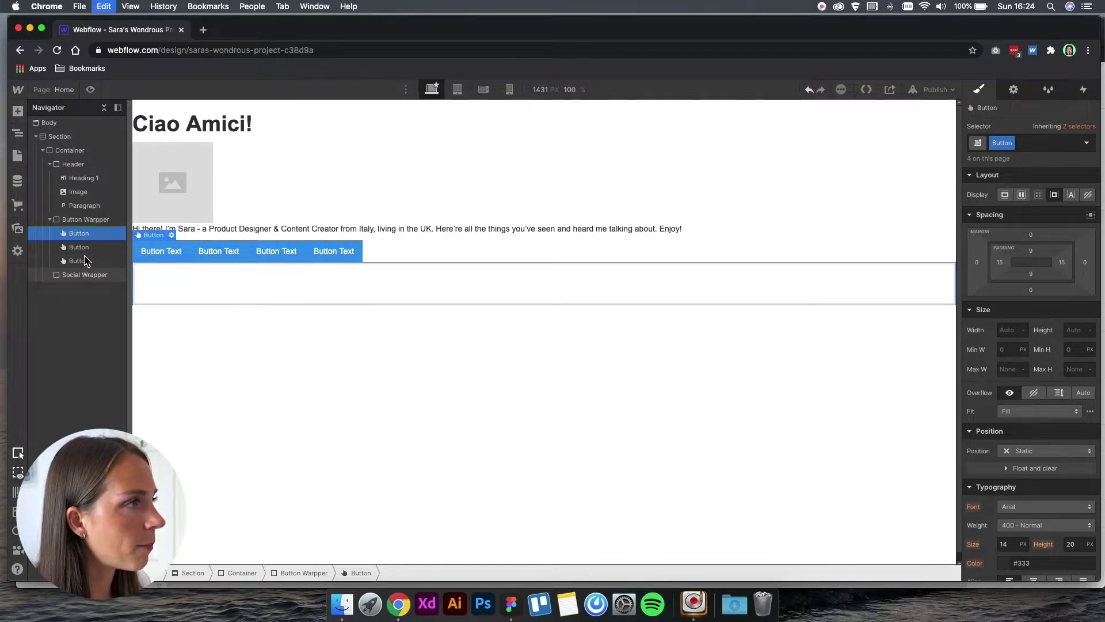
key("super+d")
key("super+d")
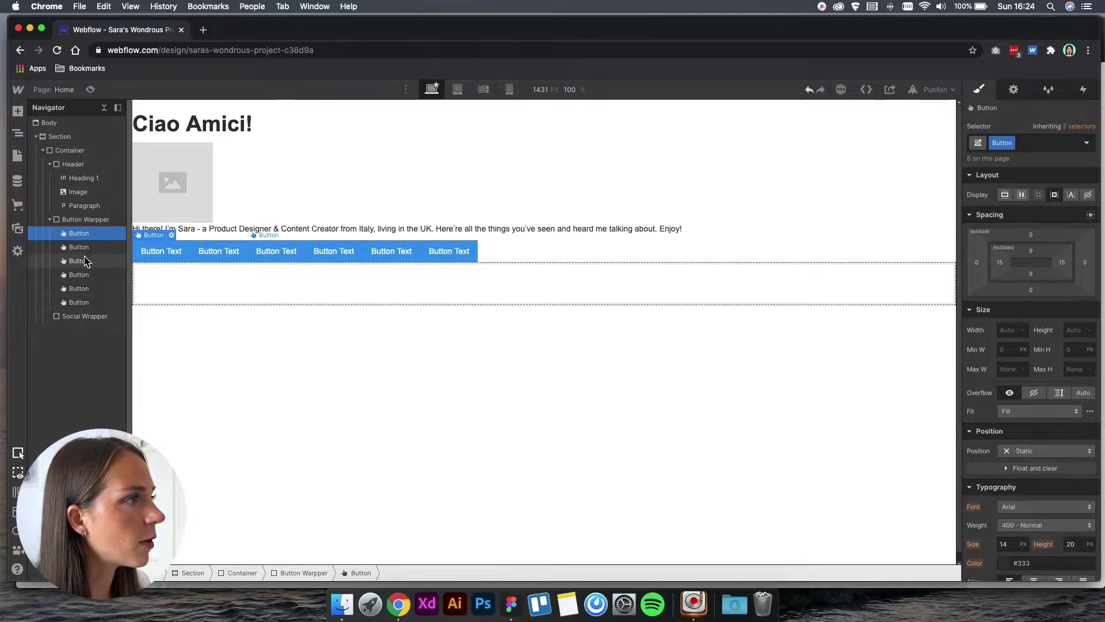
left_click(85, 320)
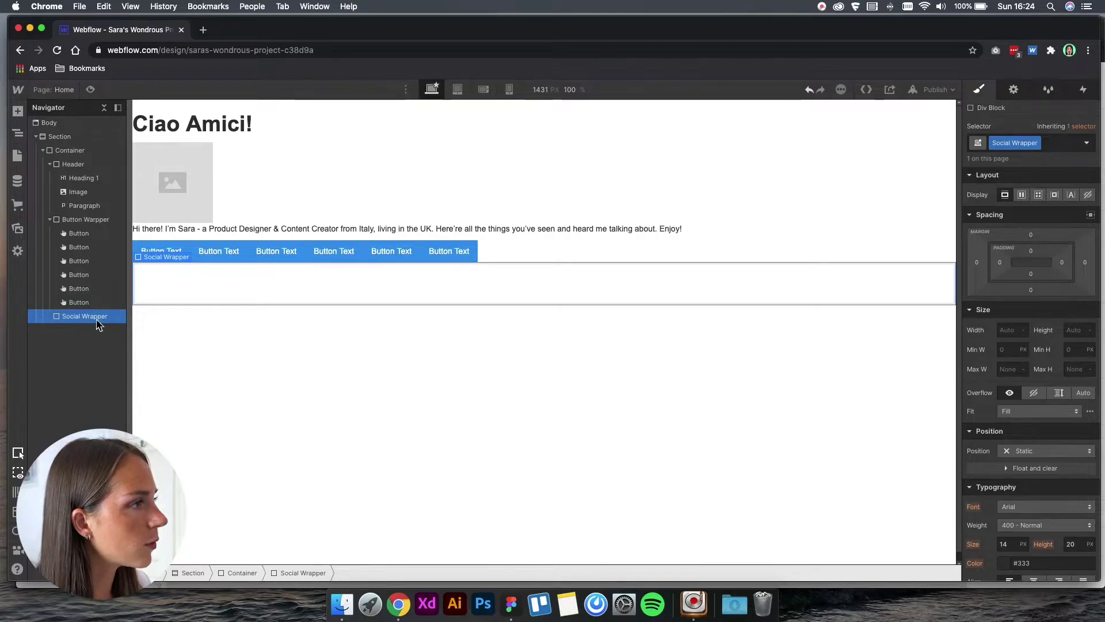
Step: Place a Link Block in the Social Wrapper with a placeholder image inside it
left_click(18, 111)
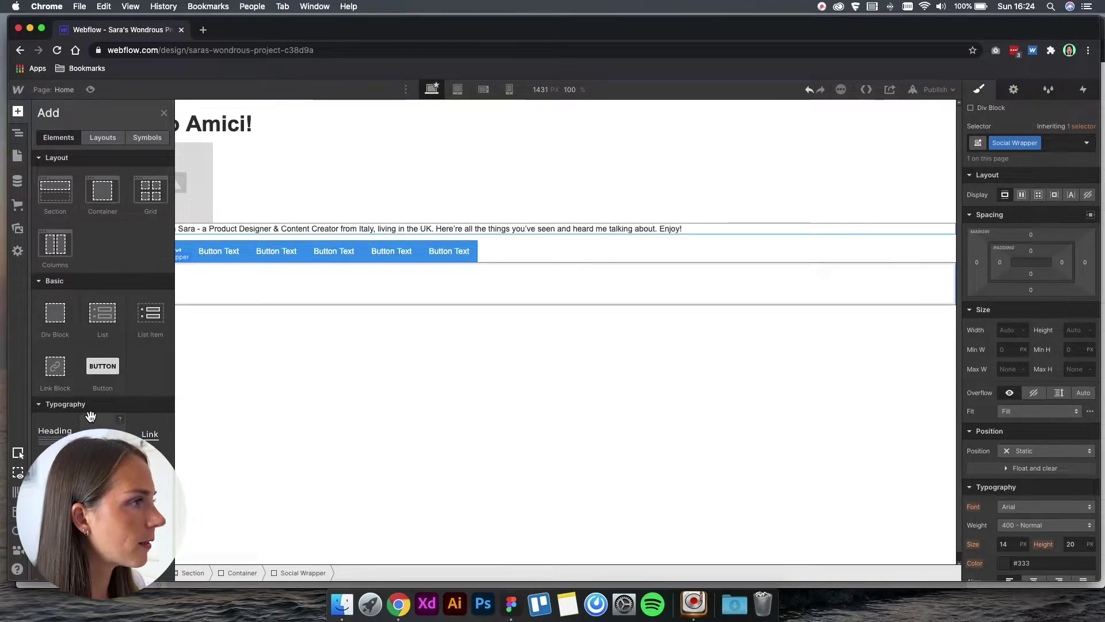
left_click_drag(53, 378, 162, 323)
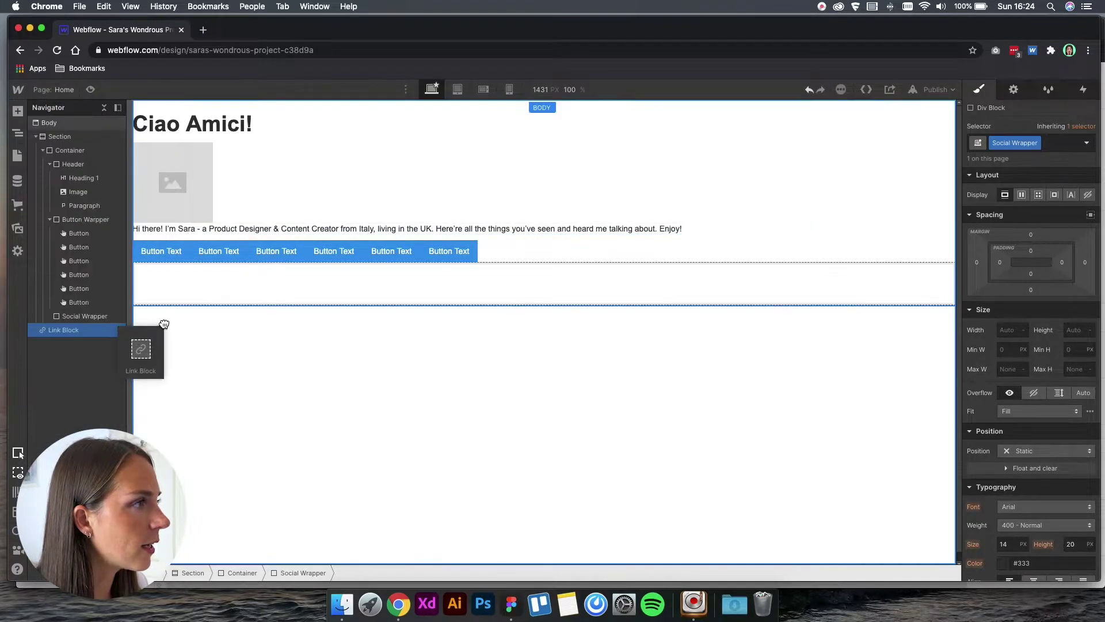
left_click_drag(46, 330, 73, 334)
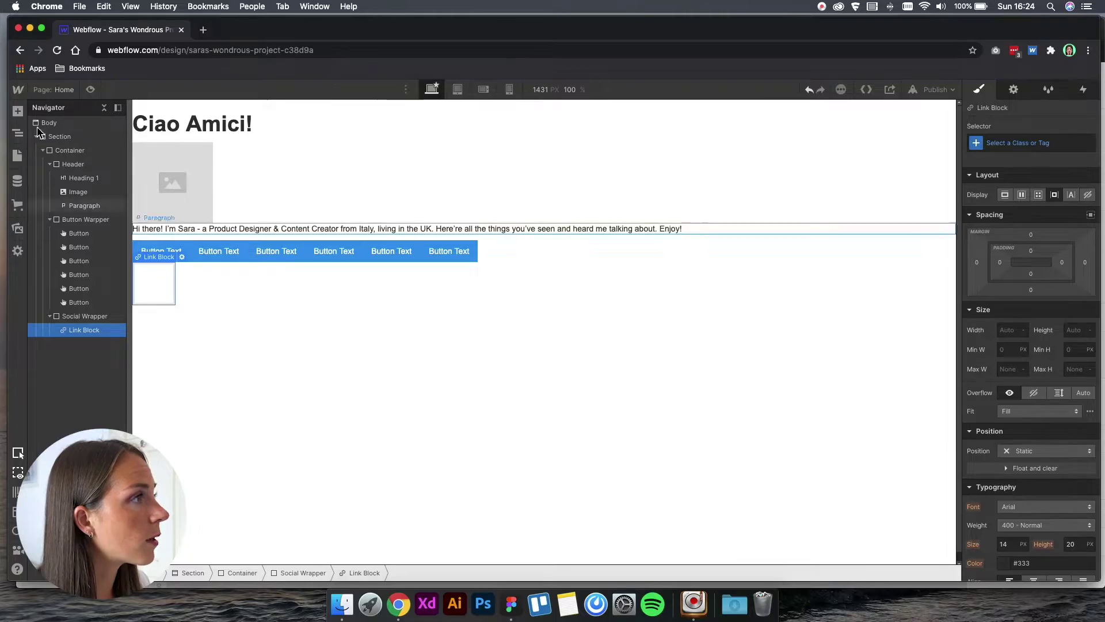
left_click(18, 112)
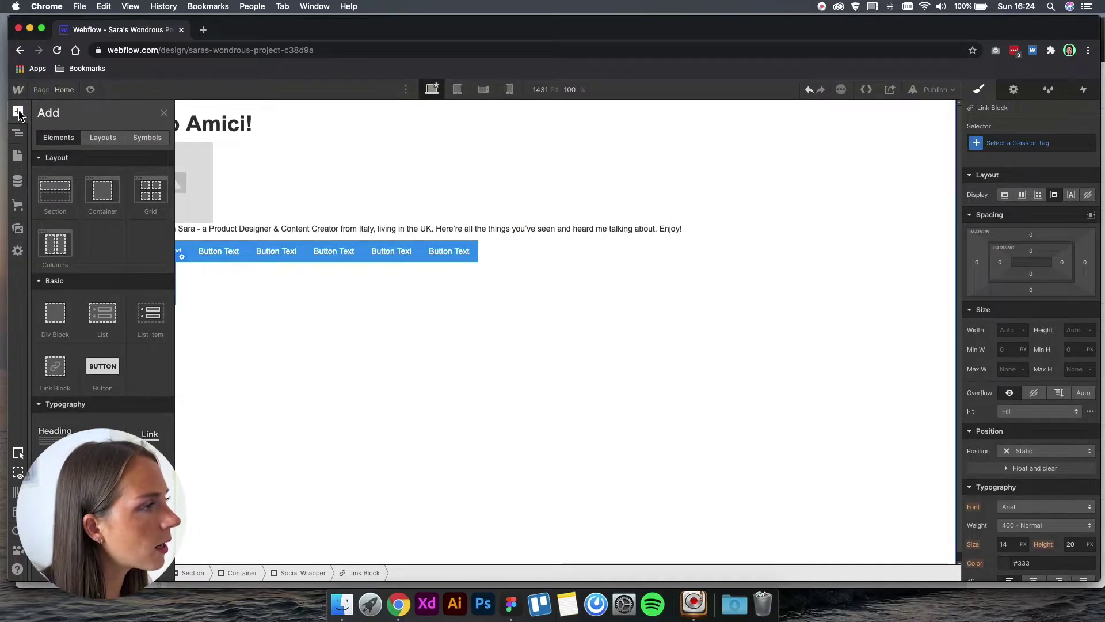
scroll(98, 381, "down", 3)
left_click_drag(97, 381, 167, 299)
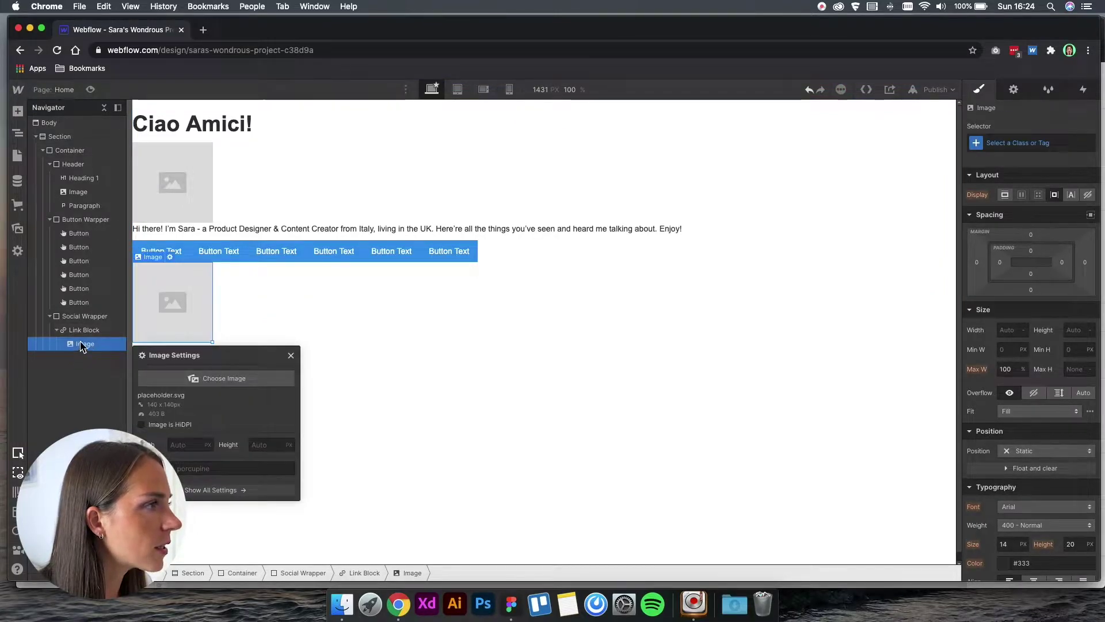
left_click(81, 330)
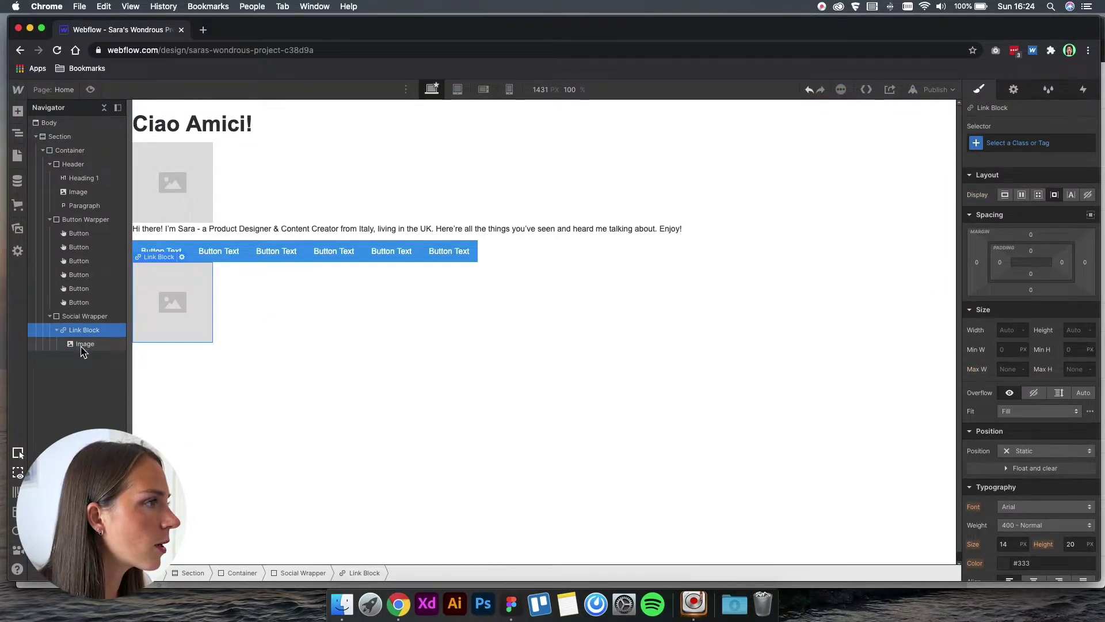
left_click(84, 344)
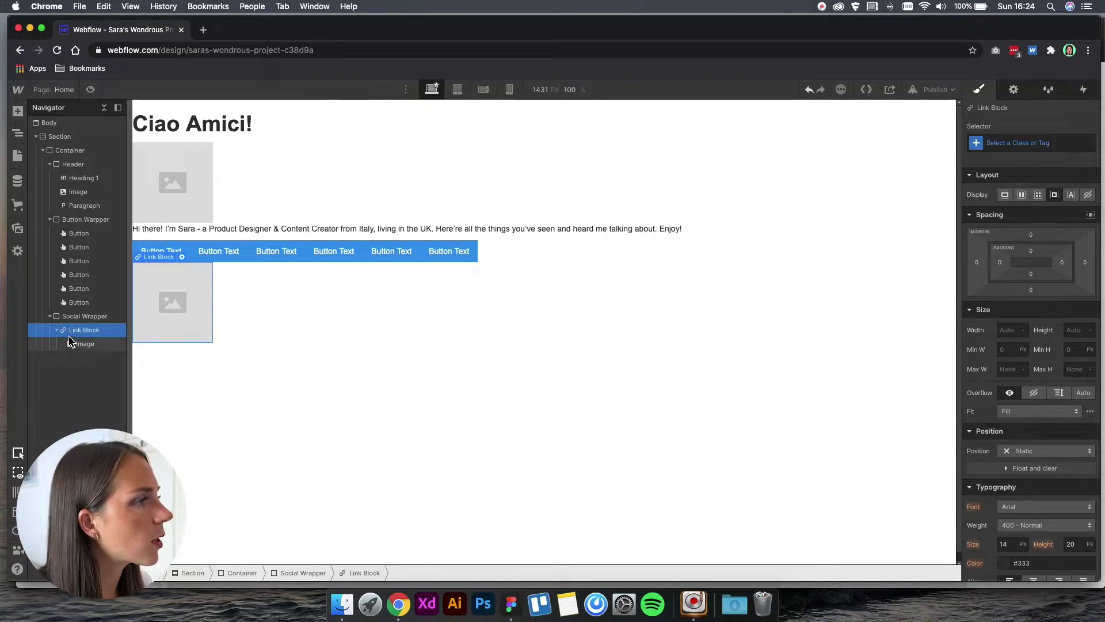
Step: Give the link block the class "Social Link"
left_click(1008, 144)
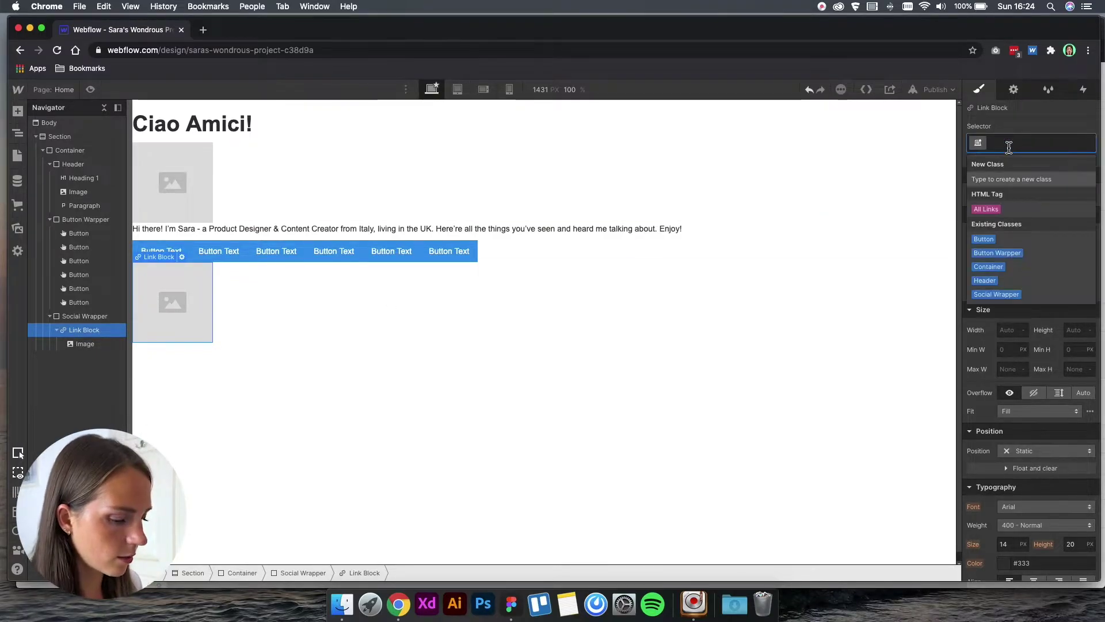
type("Social")
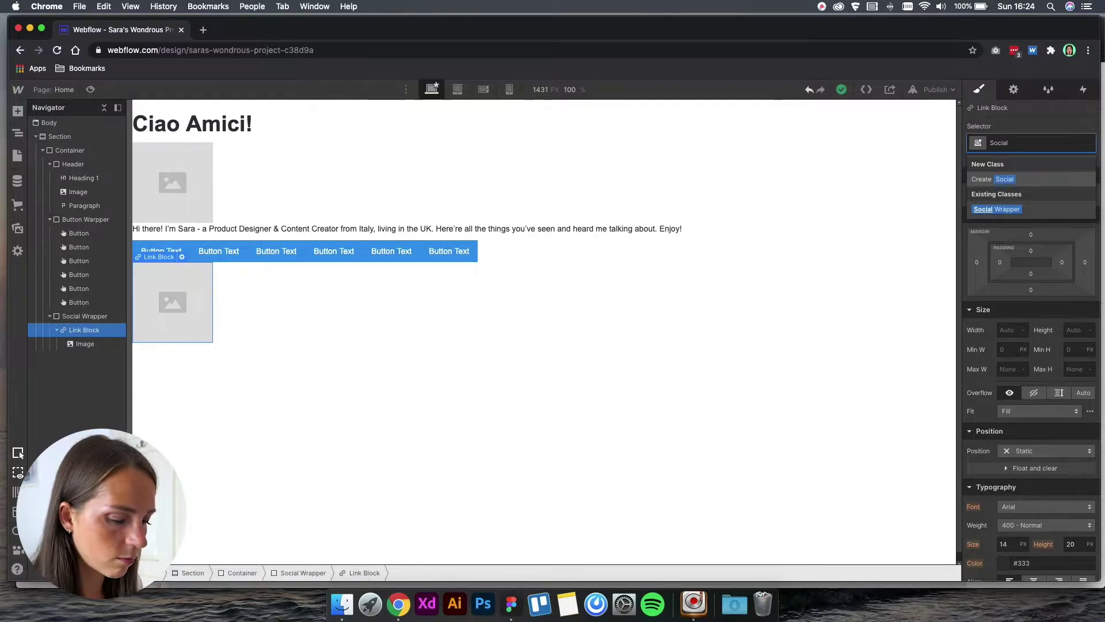
type(" Link")
key("Return")
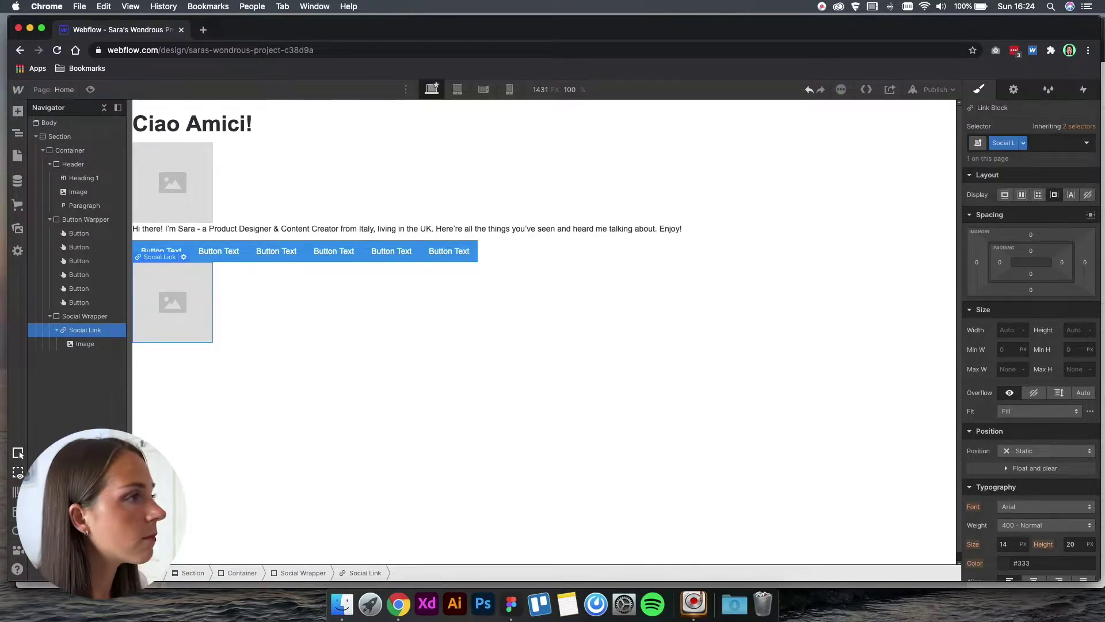
left_click(81, 205)
Step: Give the intro paragraph a new 'Paragraph' class
left_click(1012, 143)
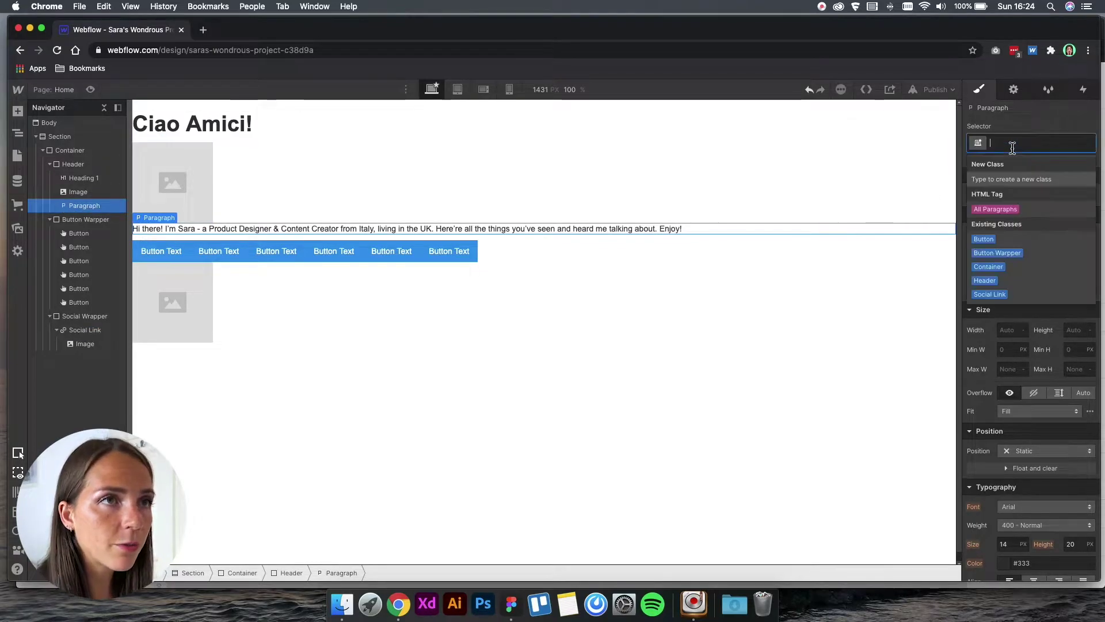
type("Pa")
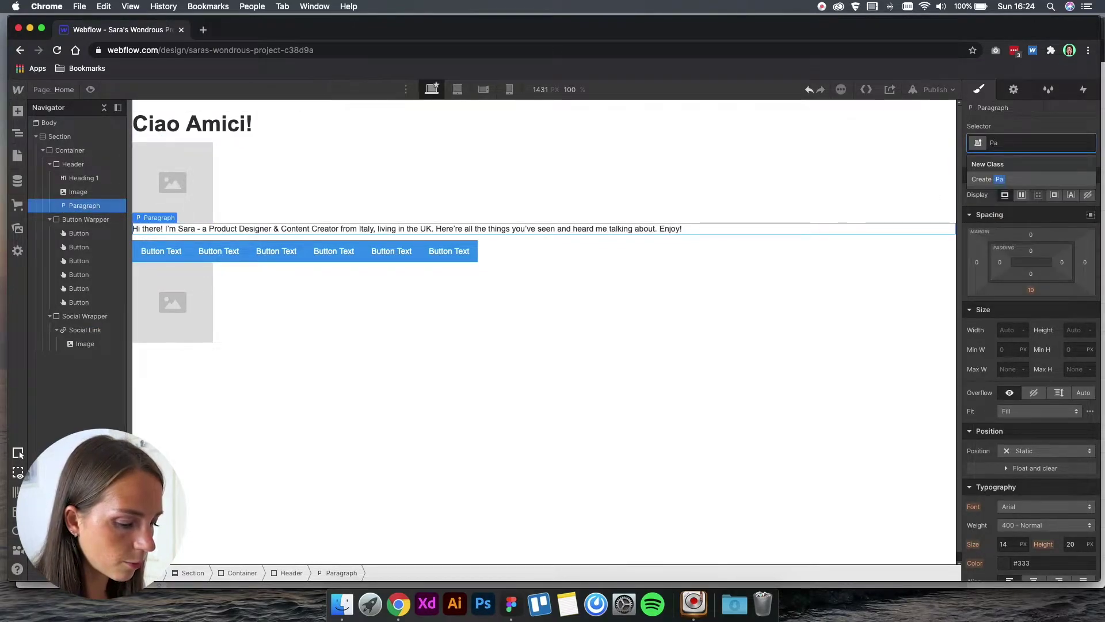
type("ragraph")
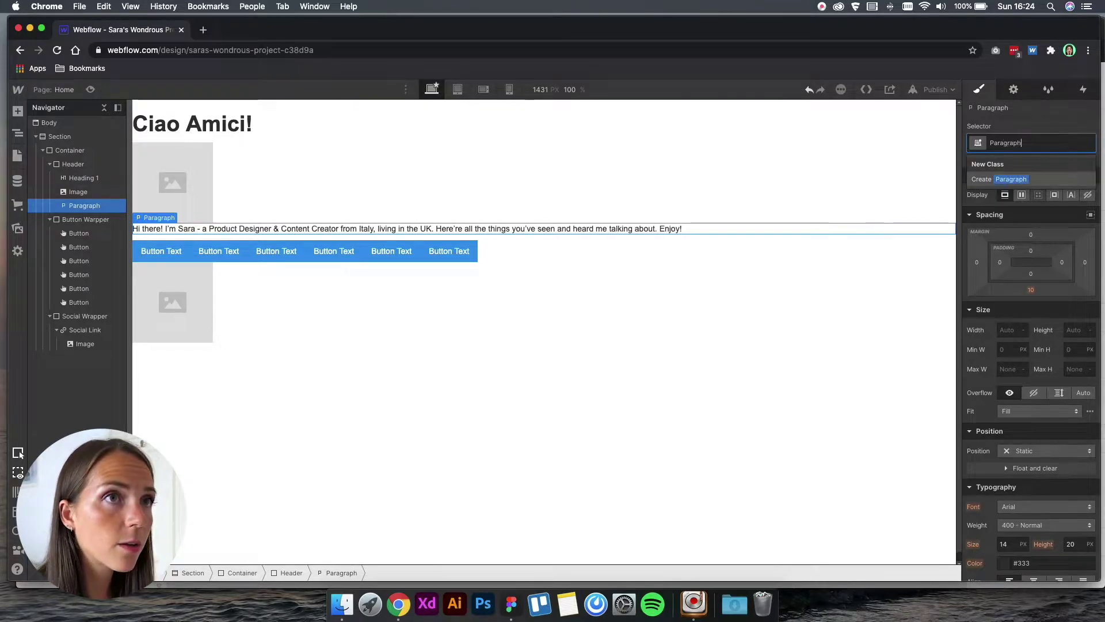
key("Return")
Step: Give the Ciao Amici! heading a new H1 class
left_click(244, 130)
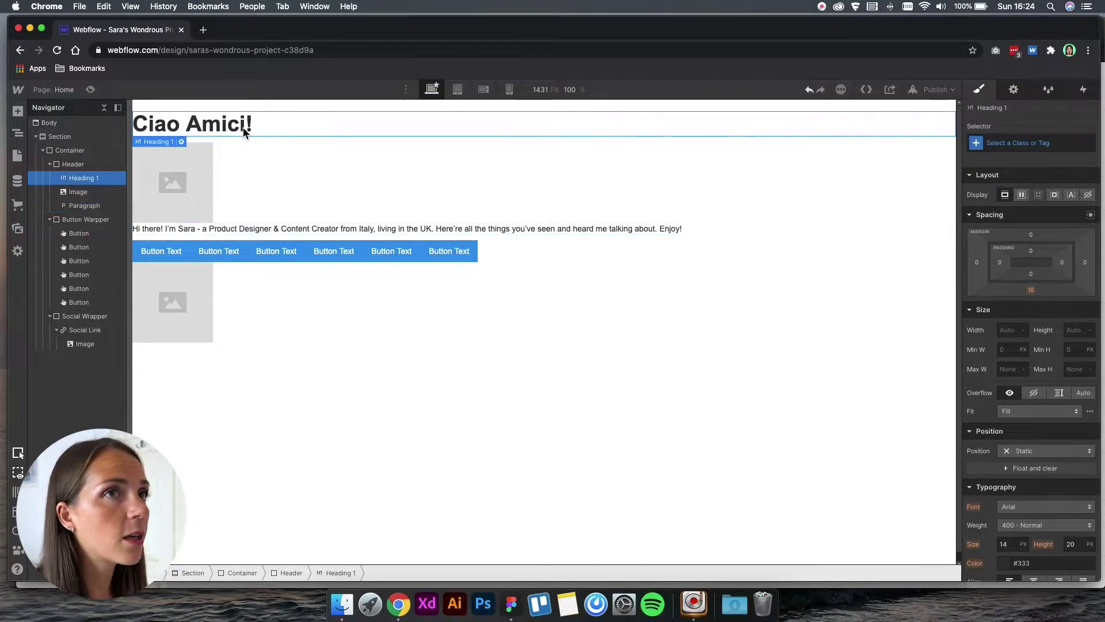
left_click(1041, 145)
type("H1")
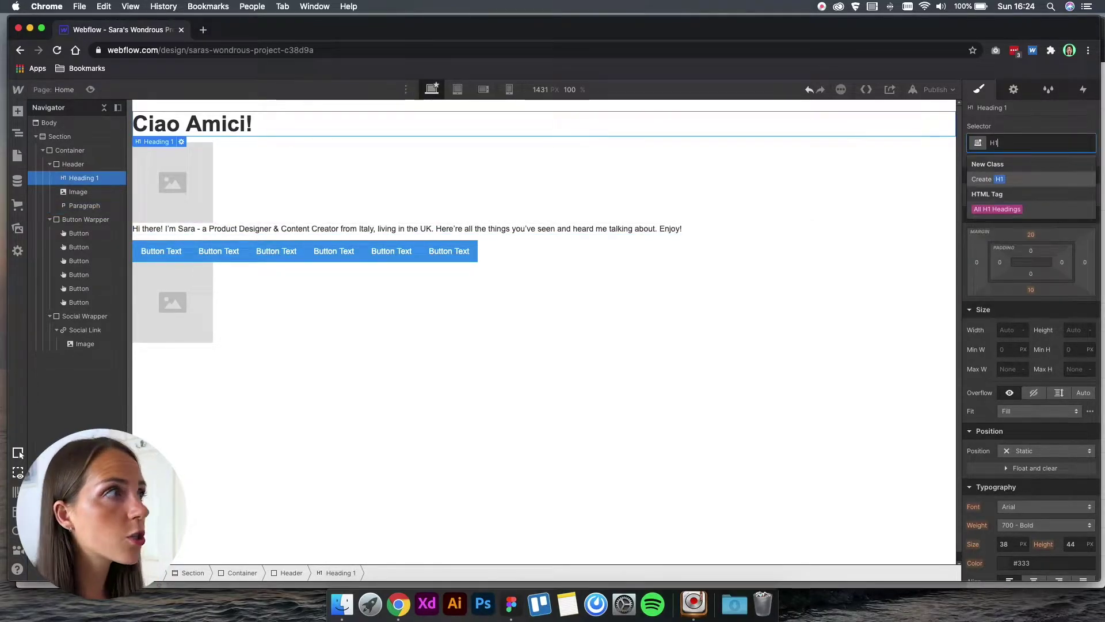
key("Return")
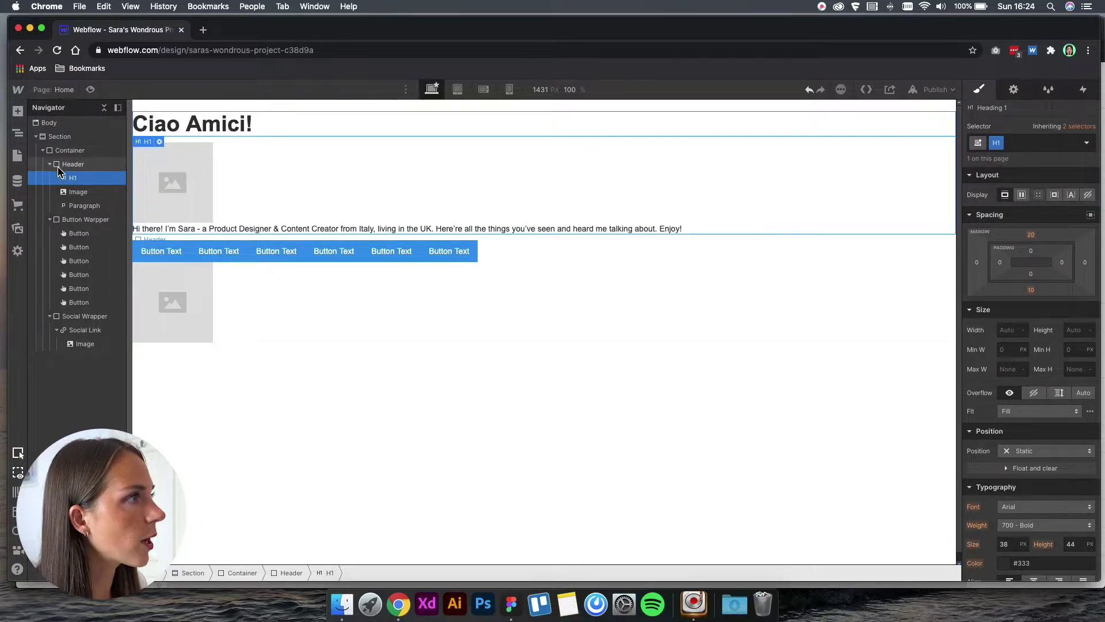
Step: Collapse Header, Button Wrapper and Social Wrapper in the Navigator and select Section
left_click(45, 166)
left_click(50, 164)
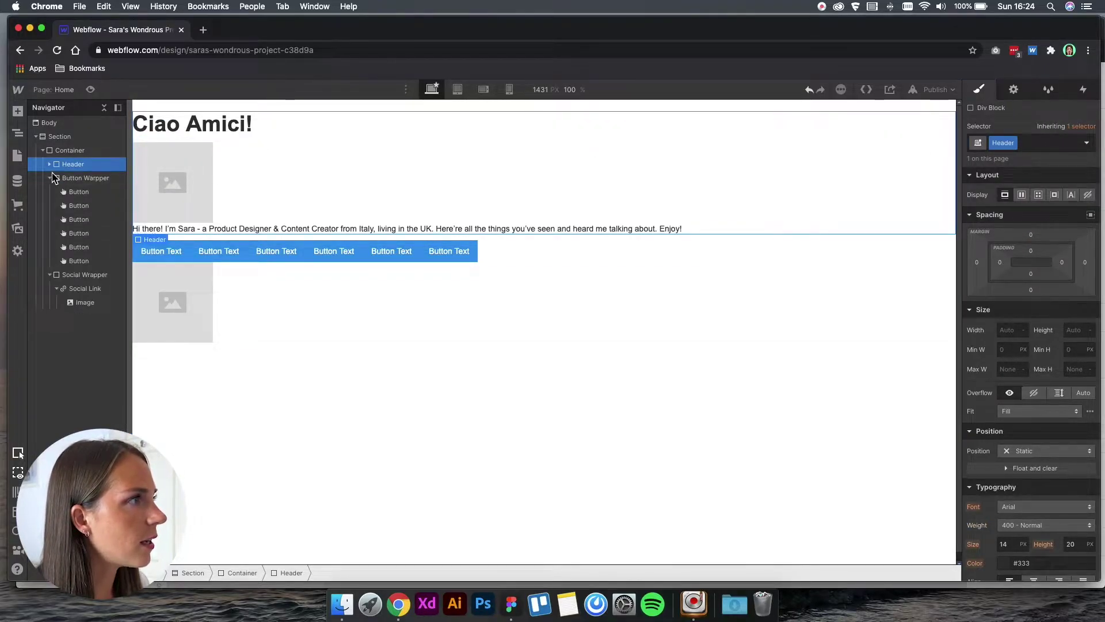
left_click(50, 178)
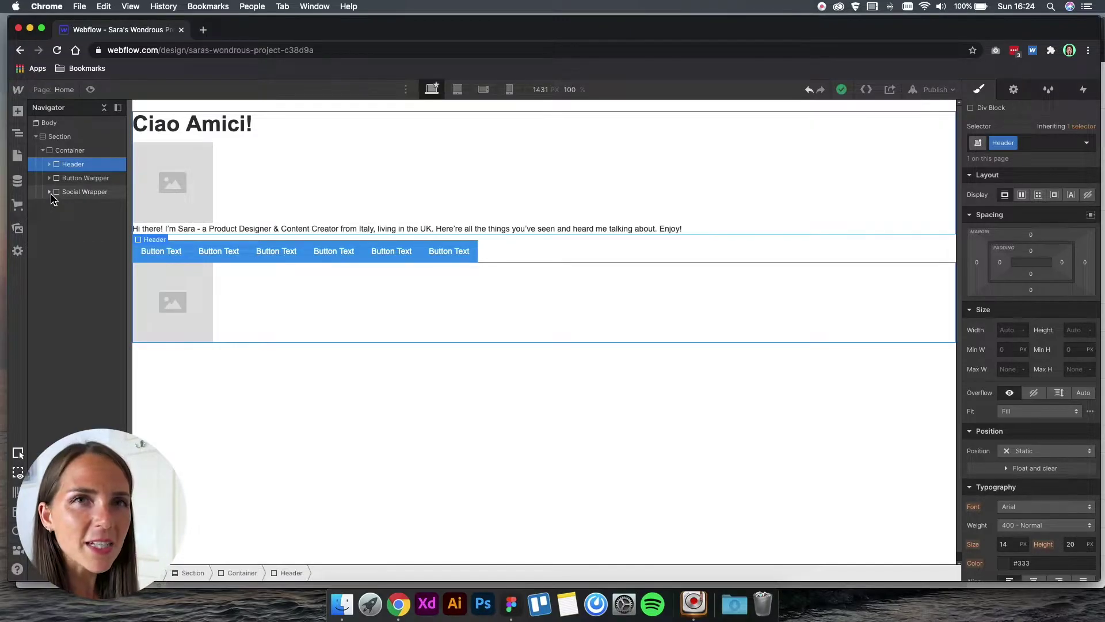
left_click(70, 138)
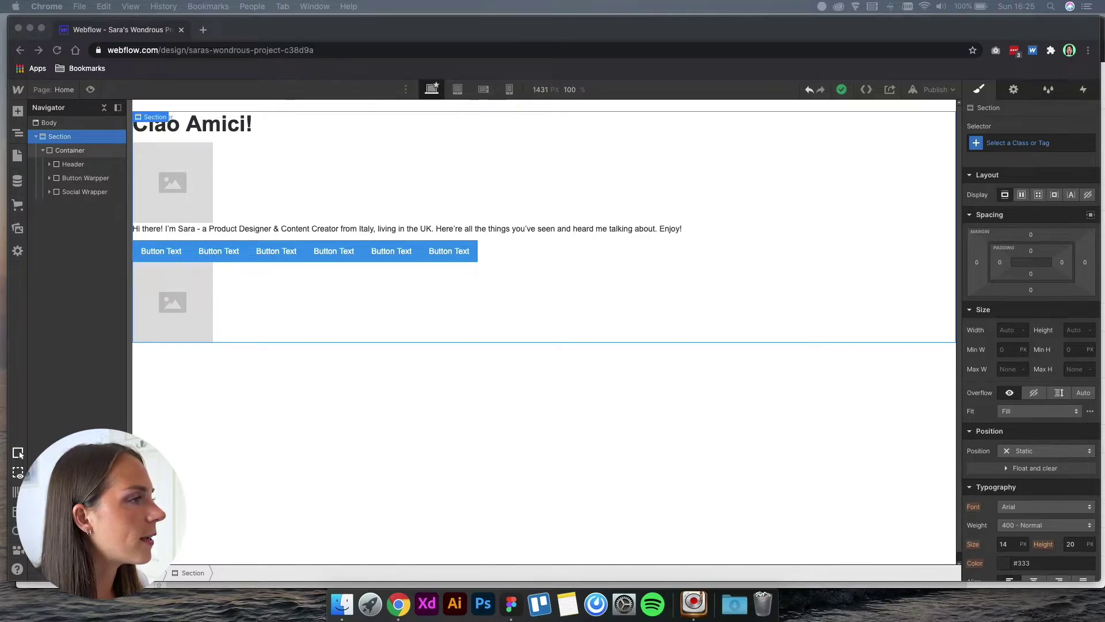
Step: Set the Section to Display Flex with its content justified to the center
left_click(1021, 195)
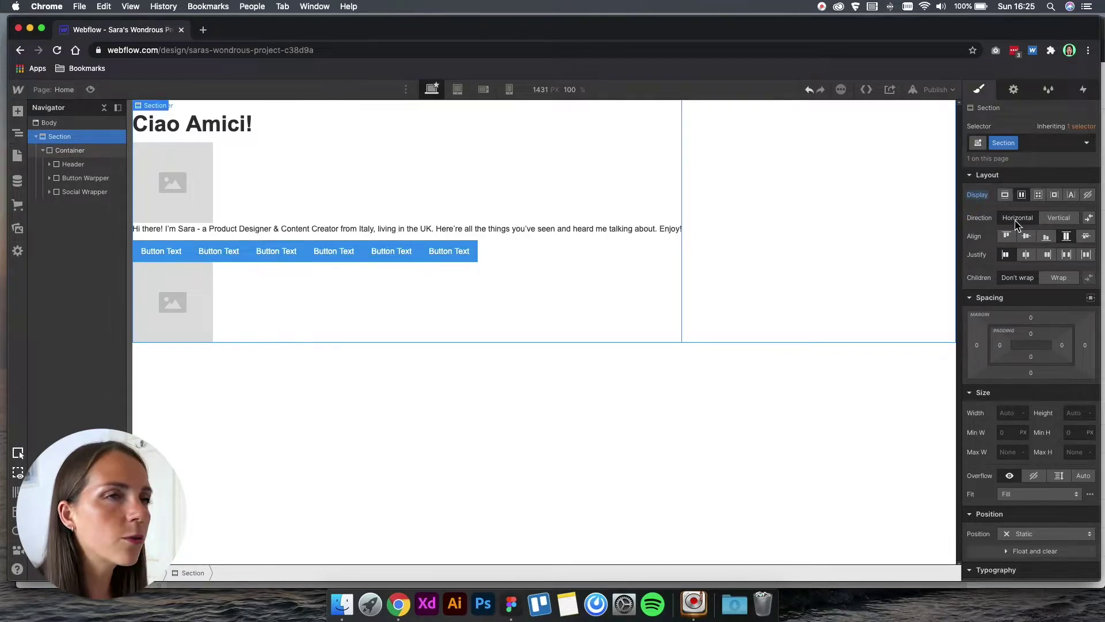
left_click(1027, 238)
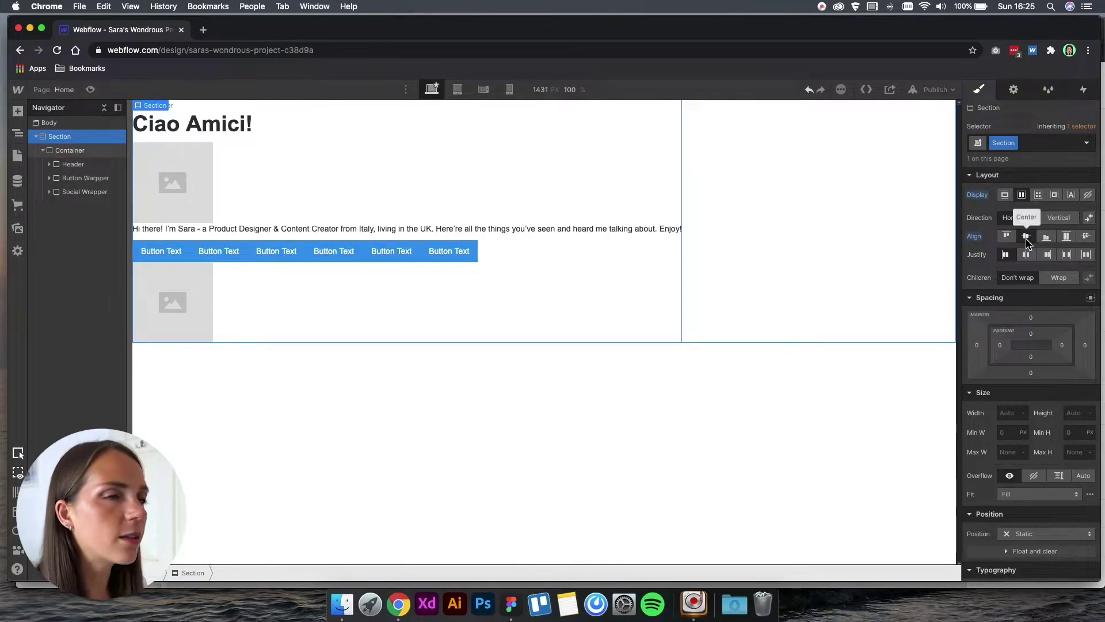
left_click(1027, 255)
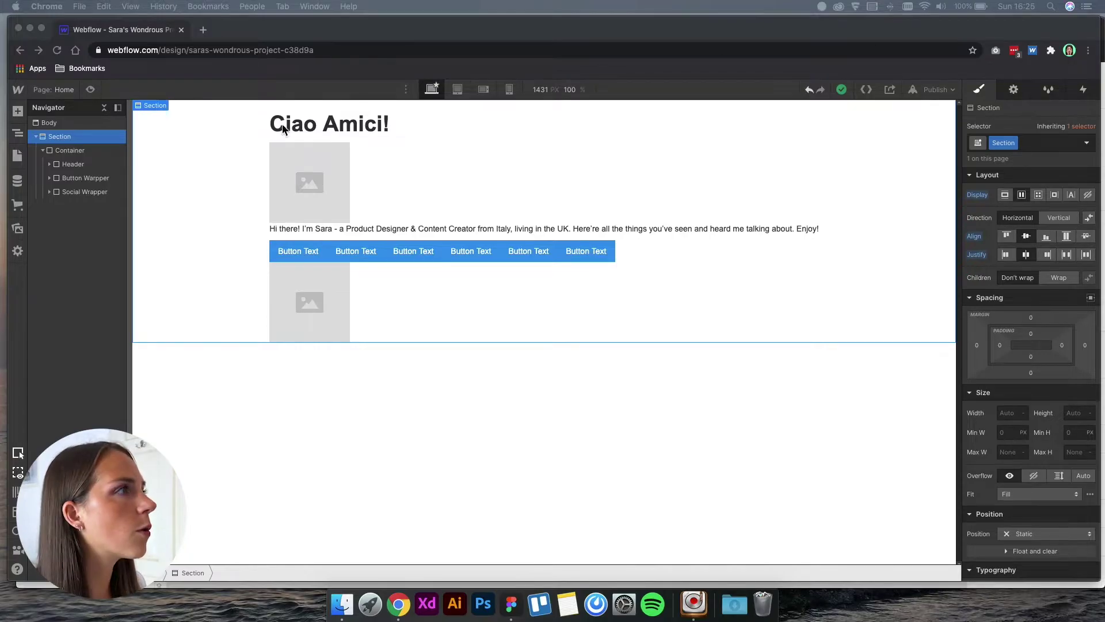
Step: Make the Container a vertical flex column
left_click(92, 150)
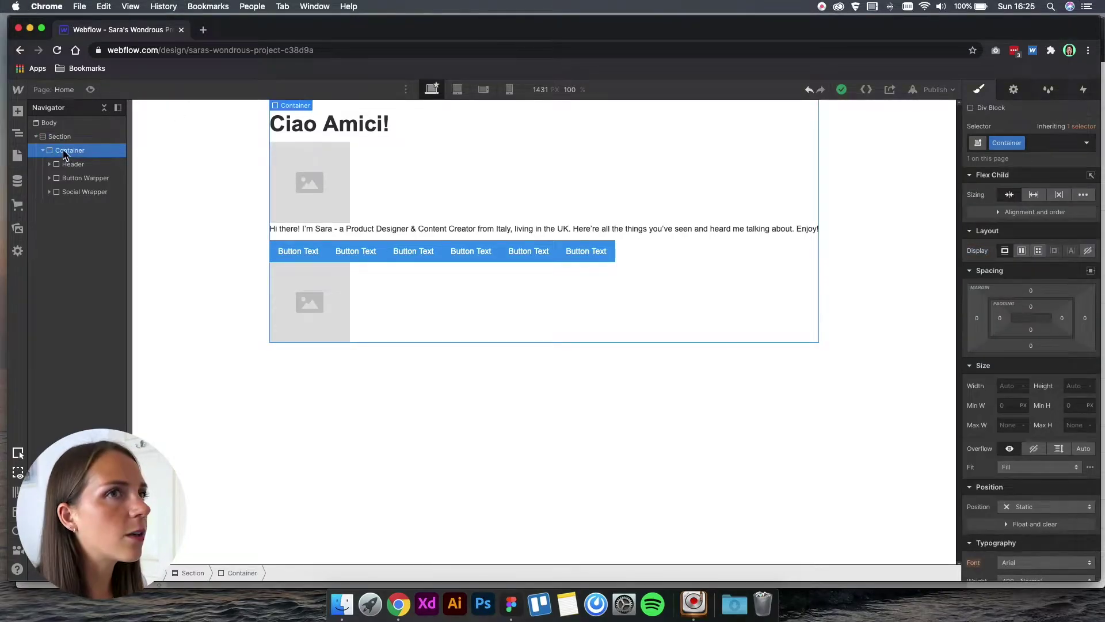
left_click(1022, 252)
left_click(1060, 274)
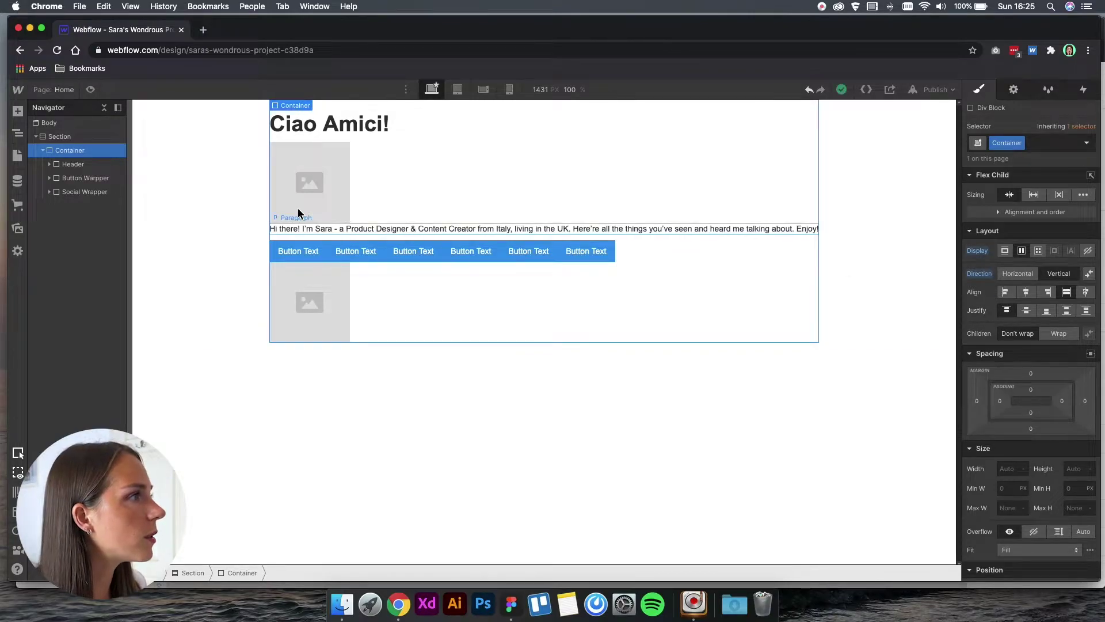
Step: Make the Header a vertical flex column with its heading and image centred
left_click(65, 166)
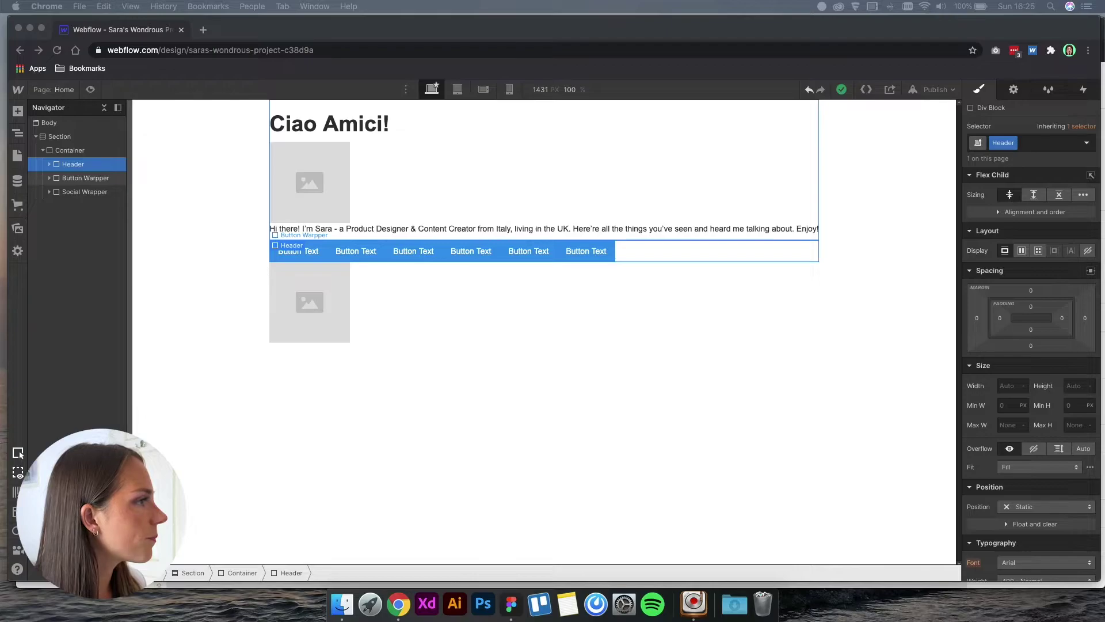
left_click(1022, 251)
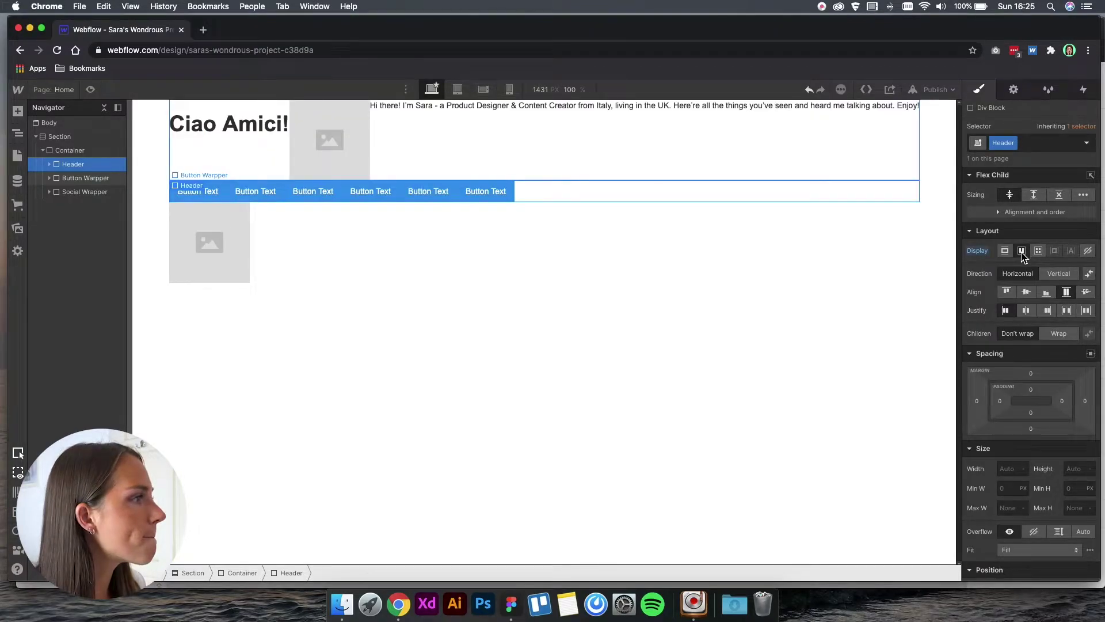
left_click(1060, 275)
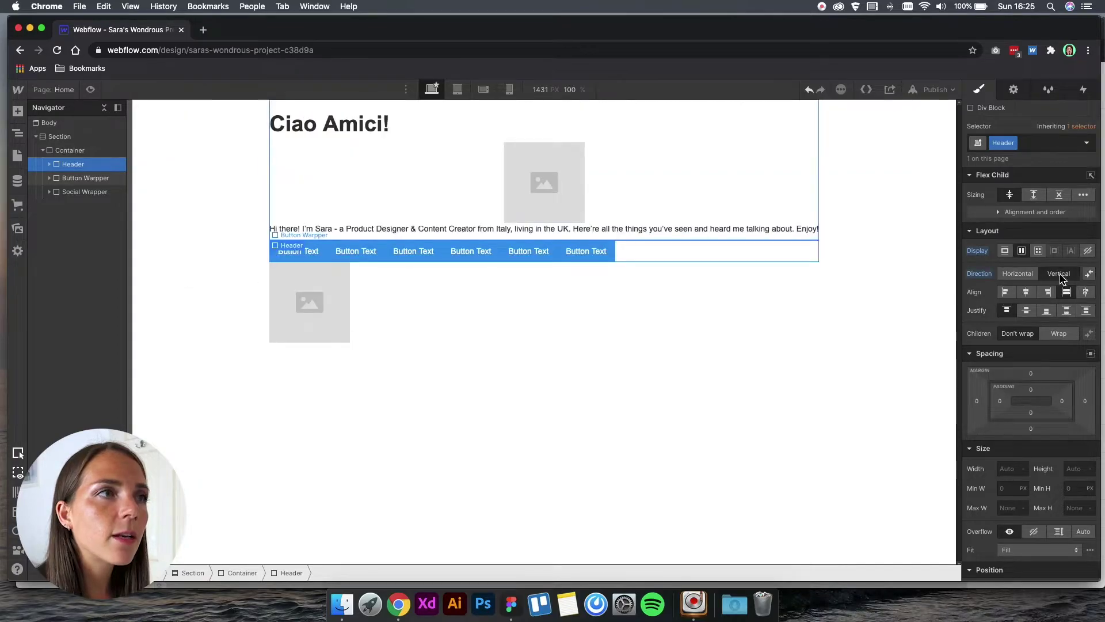
left_click(1026, 293)
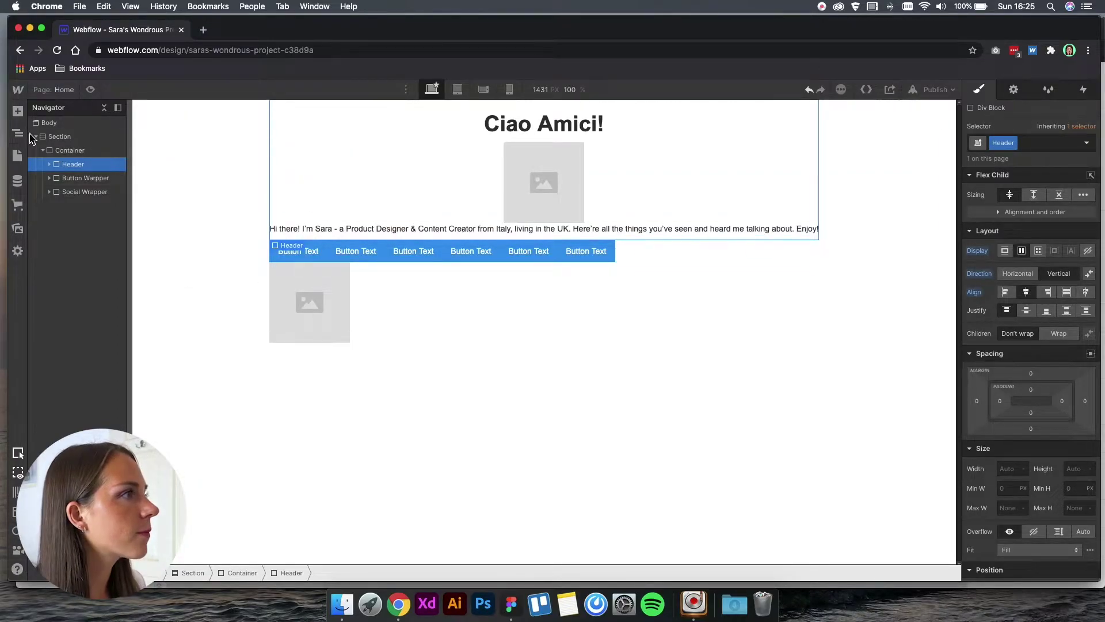
left_click(85, 177)
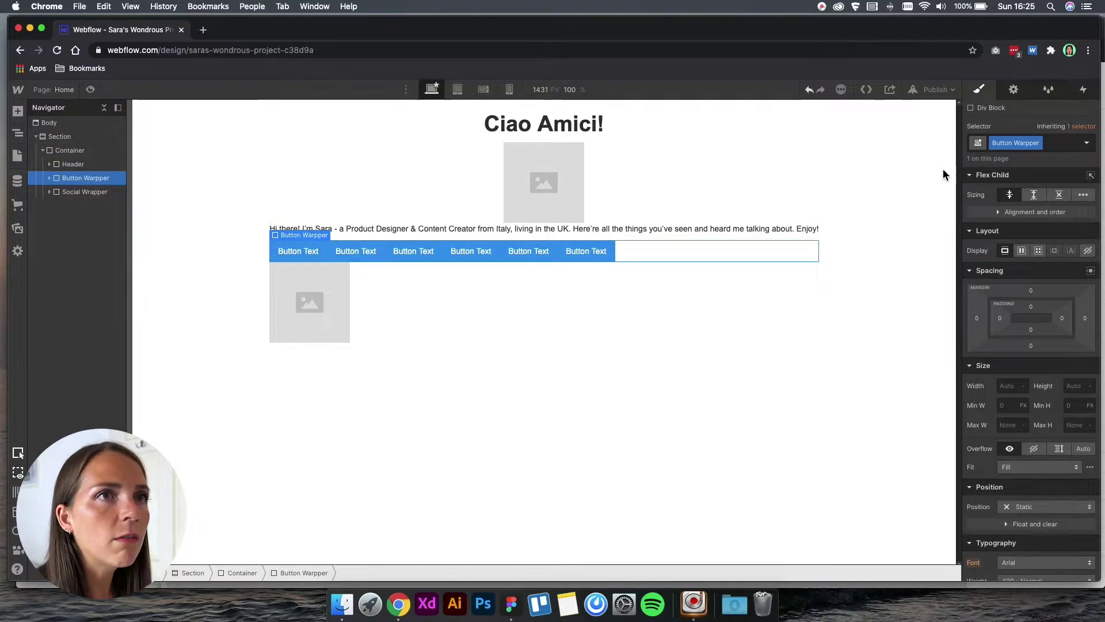
Step: Correct the button group's misspelled class name to 'Button Wrapper'
double_click(1021, 142)
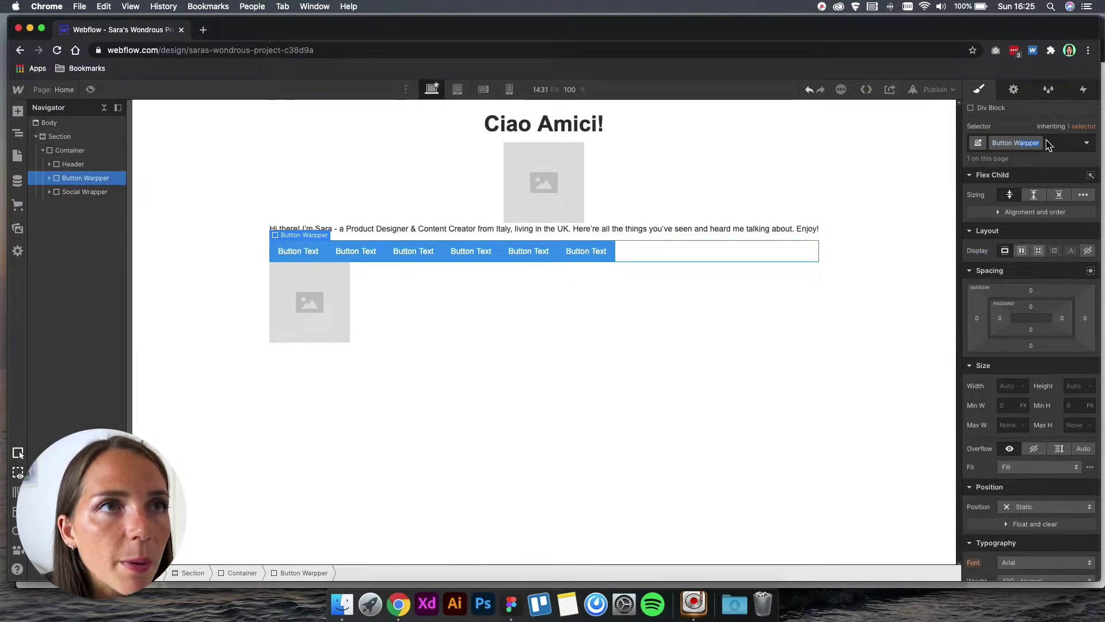
left_click(1048, 144)
key("Escape")
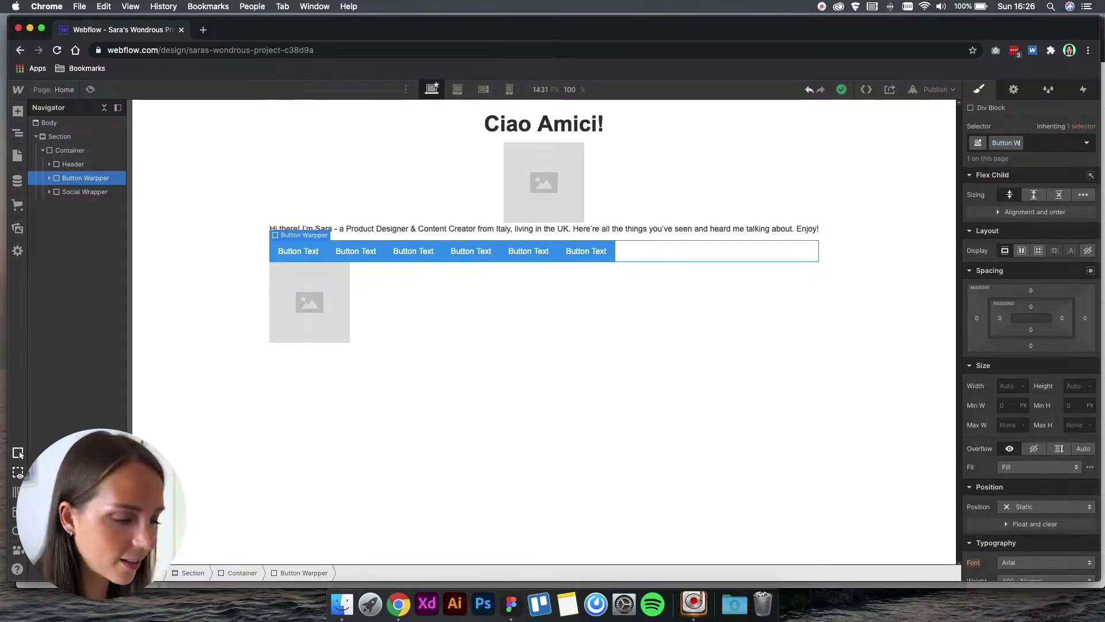
type("rapper")
key("Return")
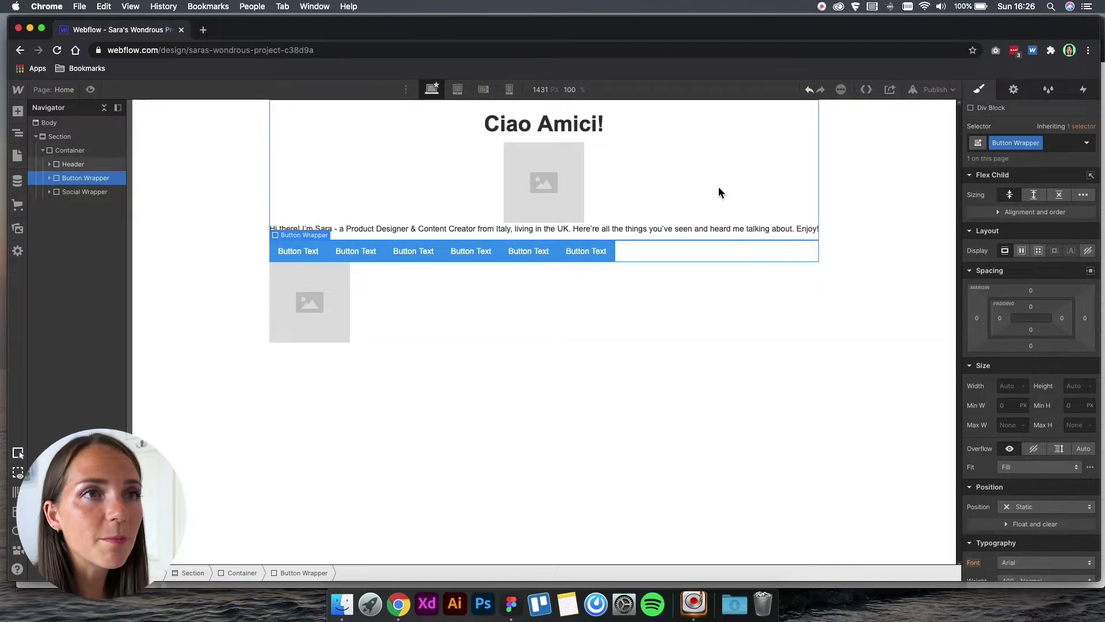
Step: Set Button Wrapper to vertical flex with stretched items and centre-aligned text
left_click(1021, 251)
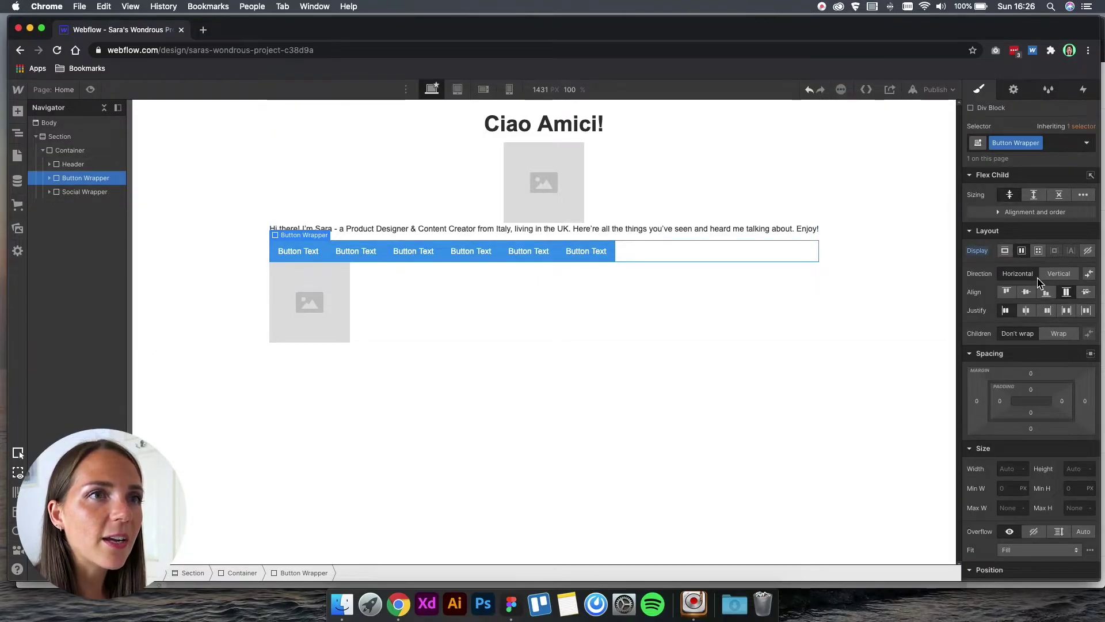
left_click(1049, 276)
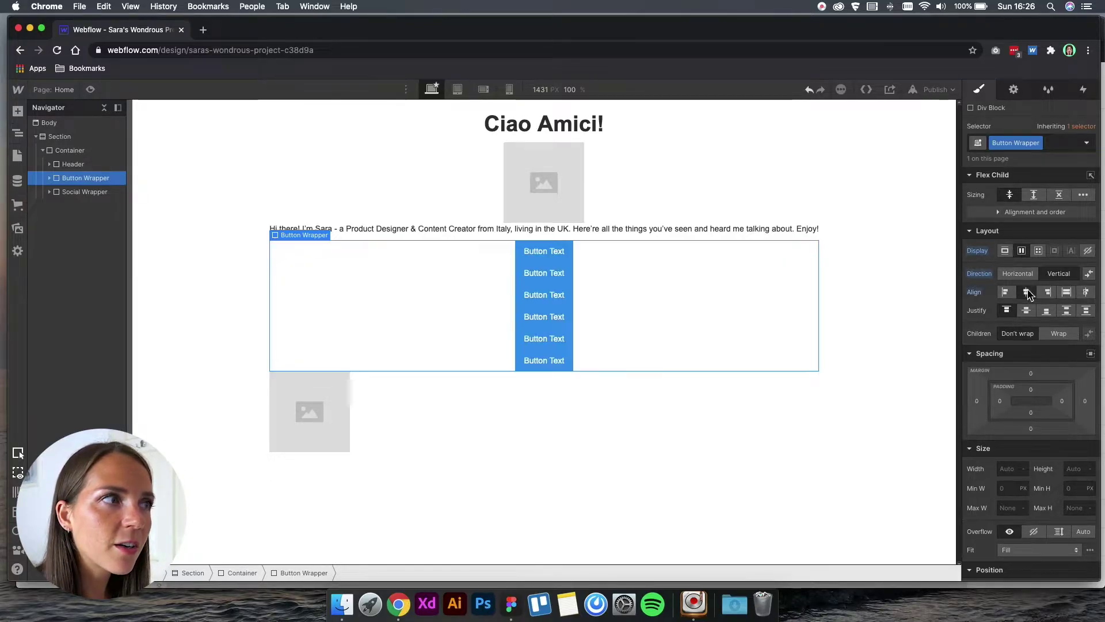
left_click(1067, 292)
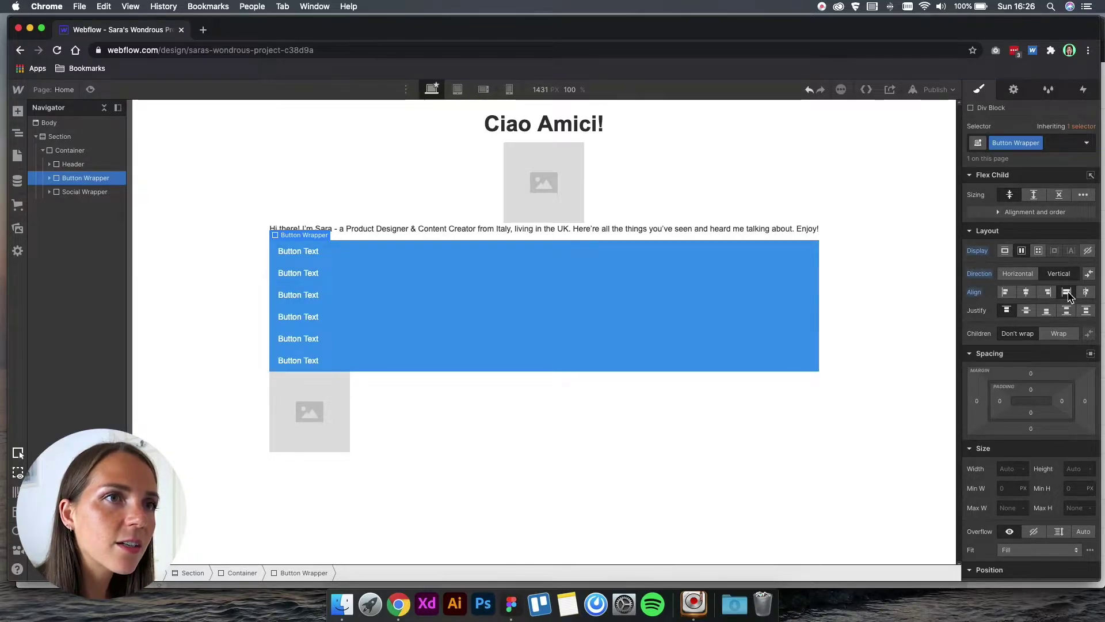
scroll(1053, 322, "down", 2)
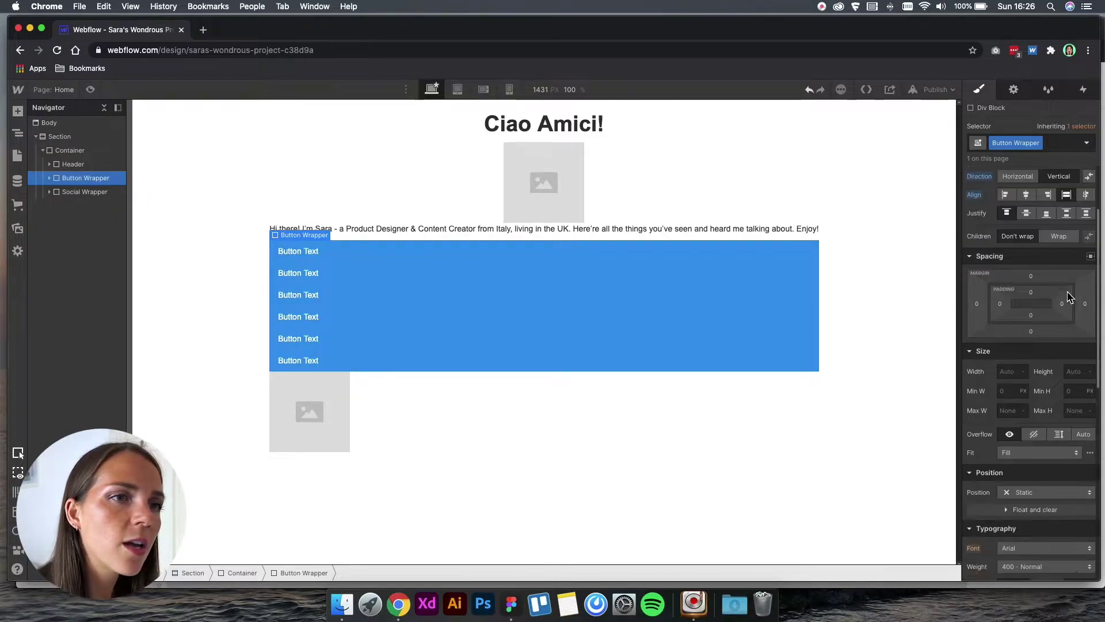
scroll(1042, 345, "down", 5)
scroll(1034, 356, "down", 5)
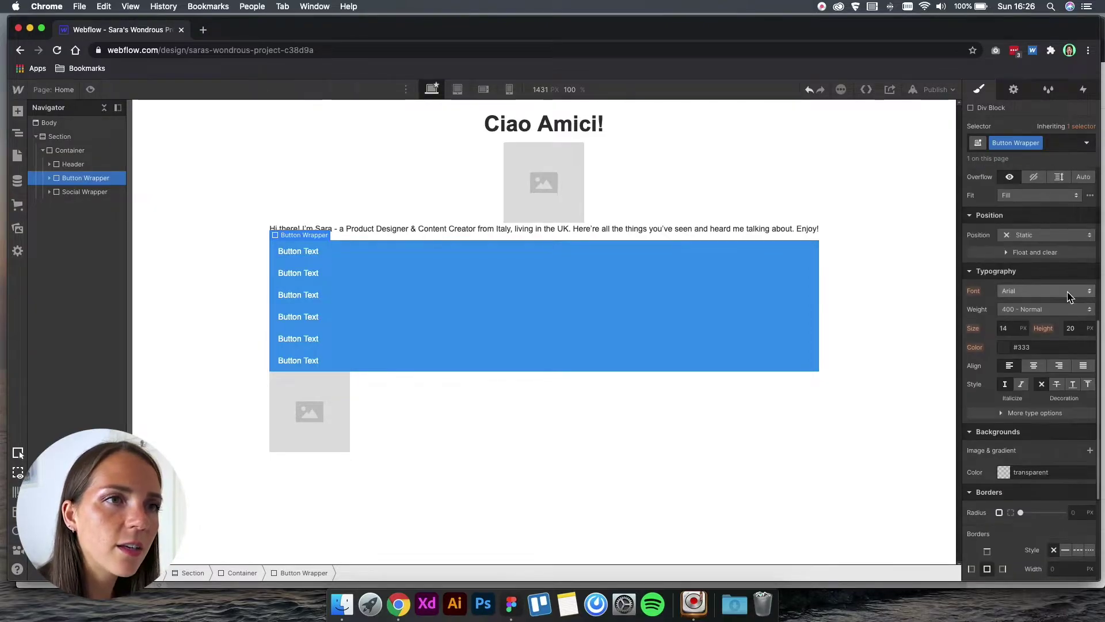
left_click(1037, 364)
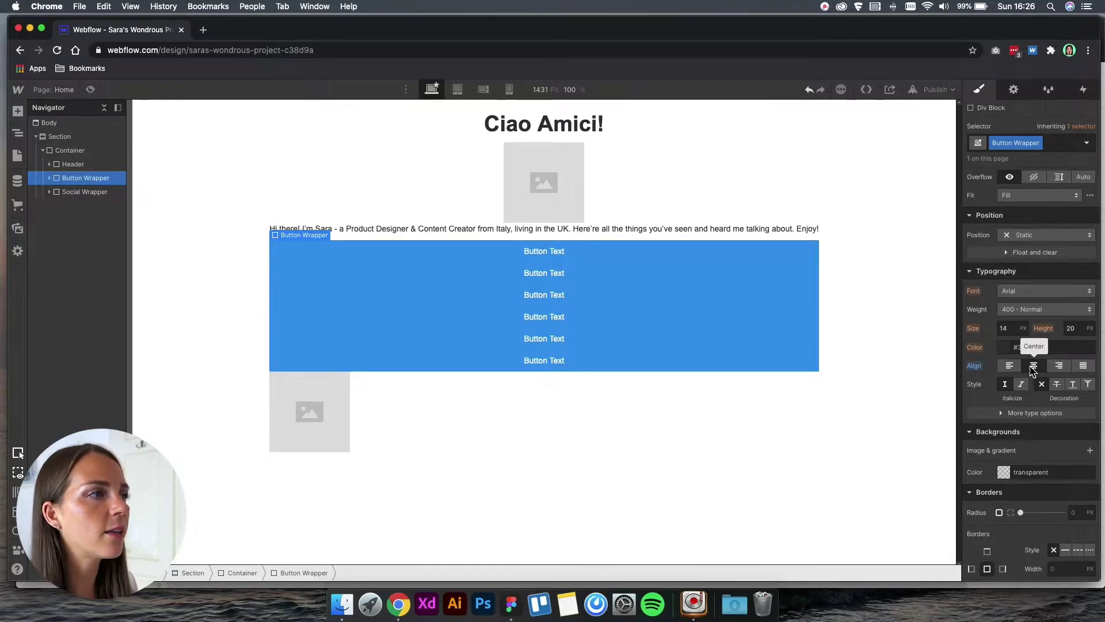
left_click(305, 389)
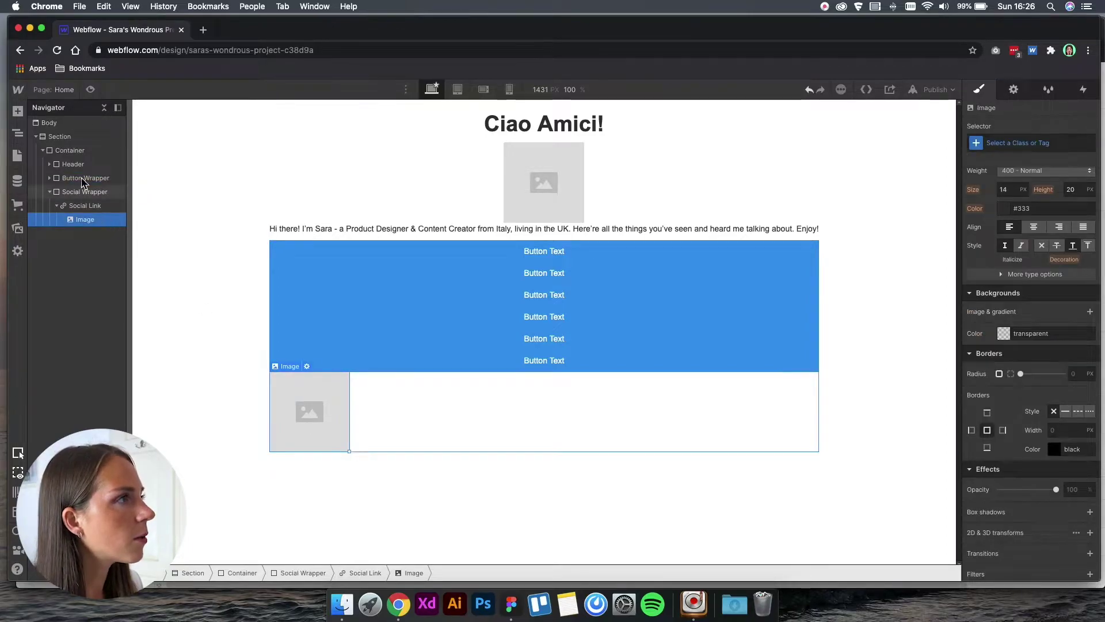
Step: Upload dribbble, goodreads, instagram, linkedin, twitter and youtube SVGs to the image assets
left_click(308, 366)
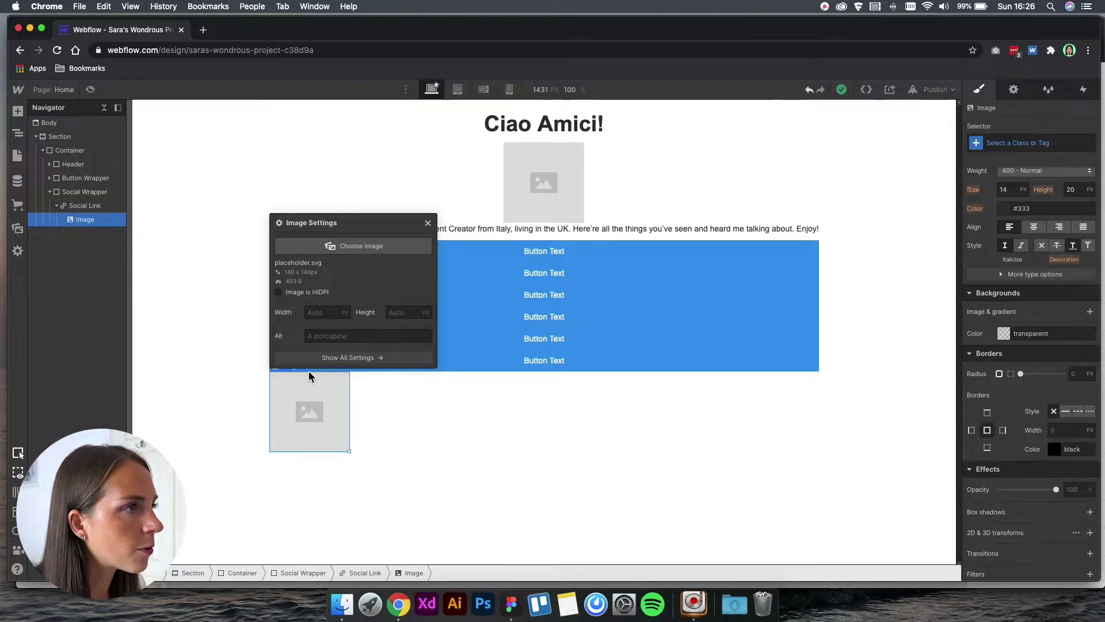
left_click(379, 247)
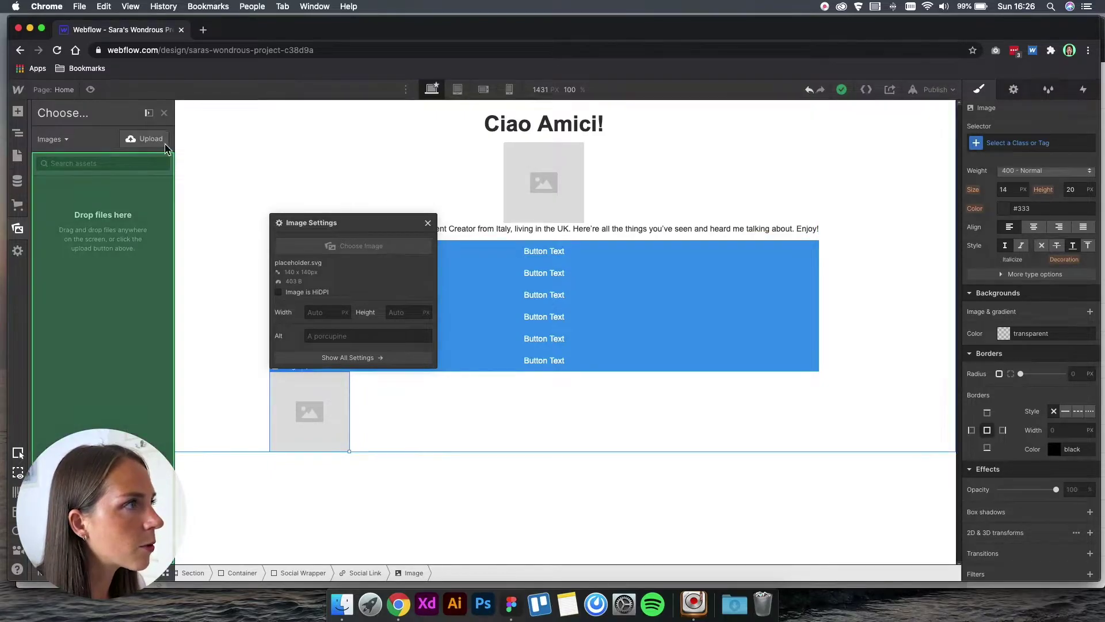
left_click(148, 140)
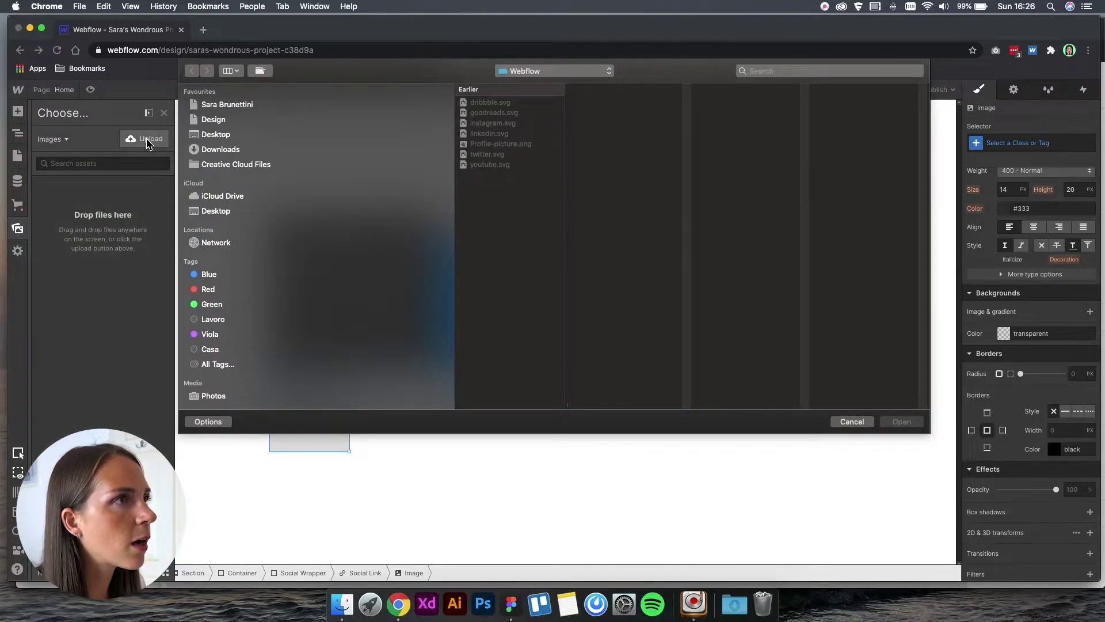
left_click(494, 156)
left_click(488, 134)
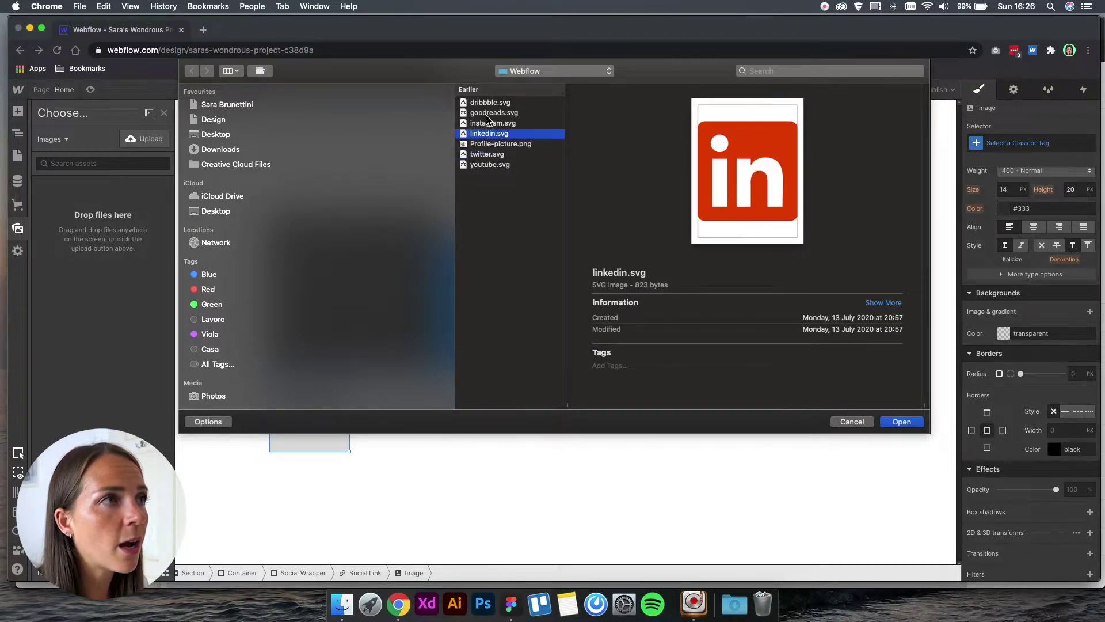
left_click(486, 103)
left_click(487, 135)
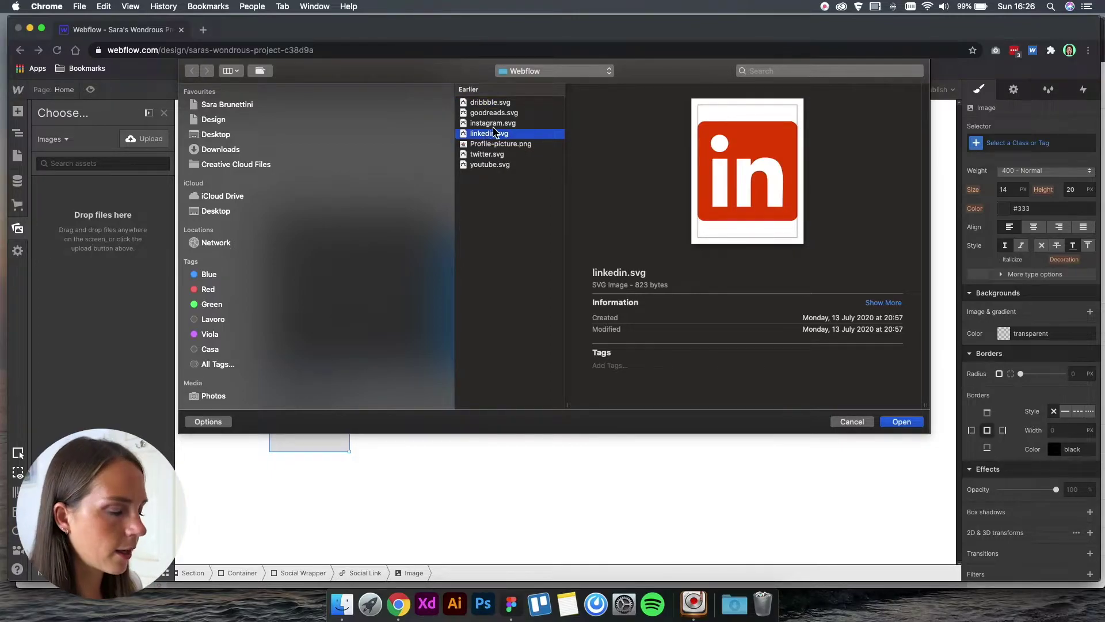
left_click(490, 103, "shift")
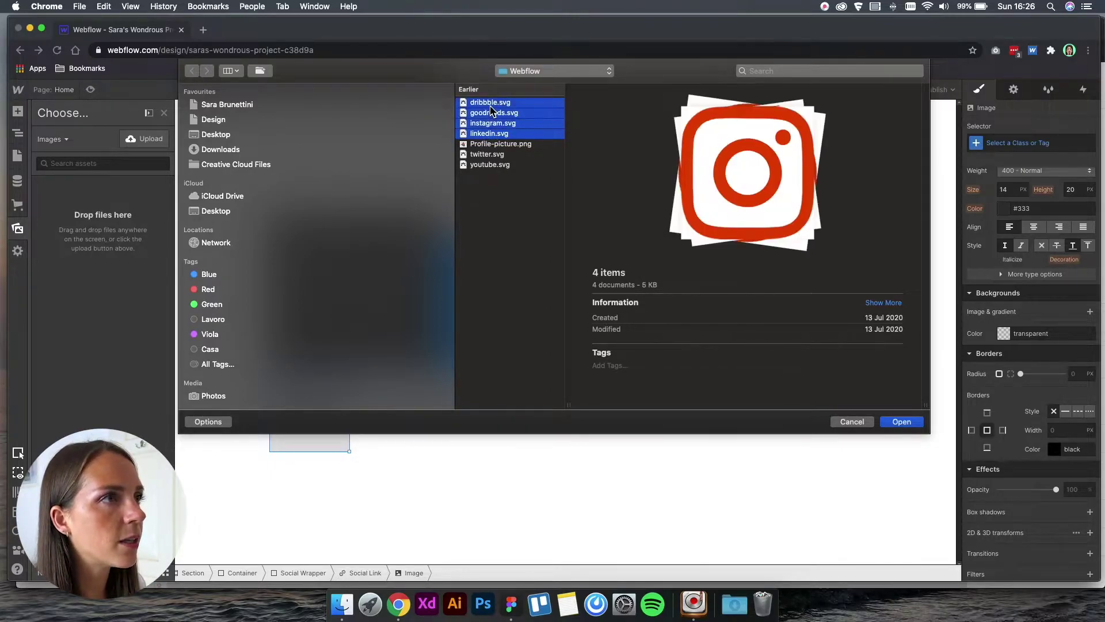
left_click(487, 154, "super")
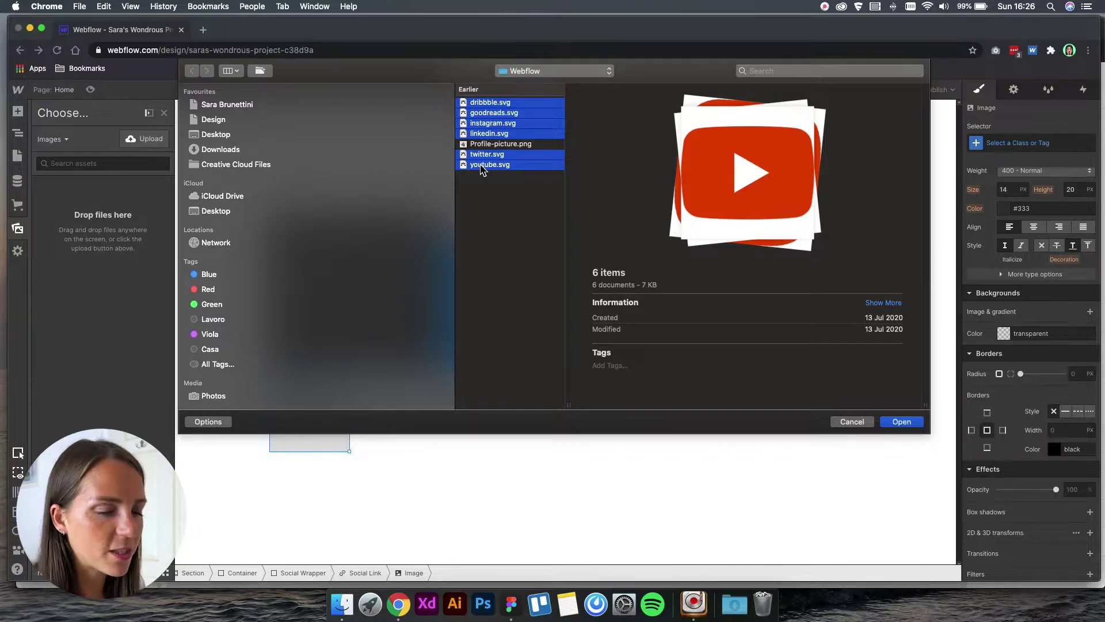
key("Return")
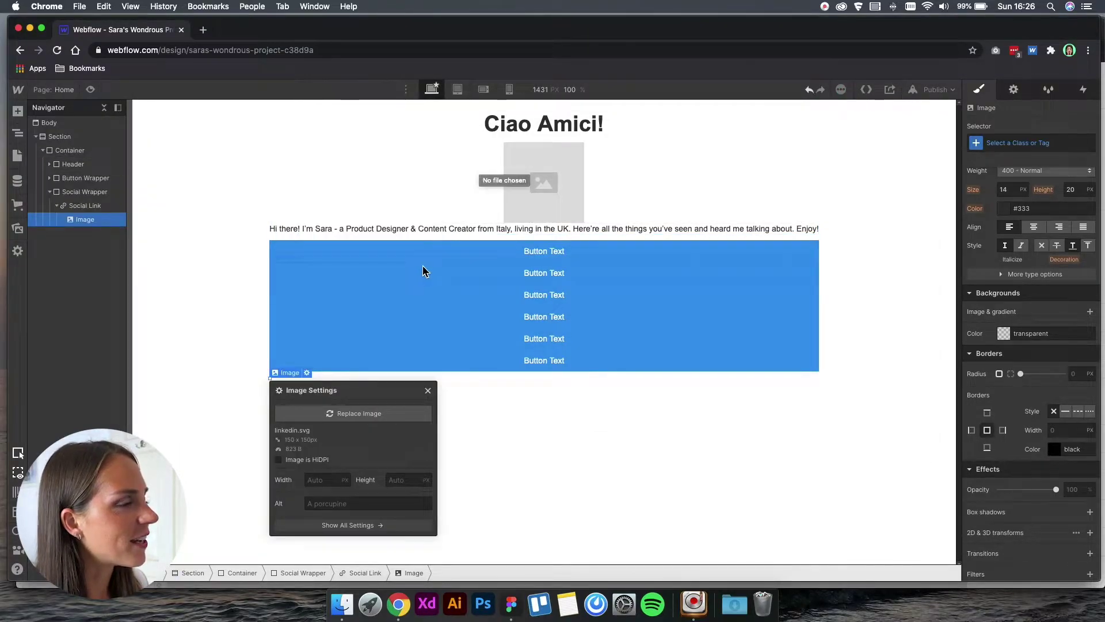
left_click(352, 413)
Step: Set the social link image to youtube.svg with a 25 px width
left_click(53, 202)
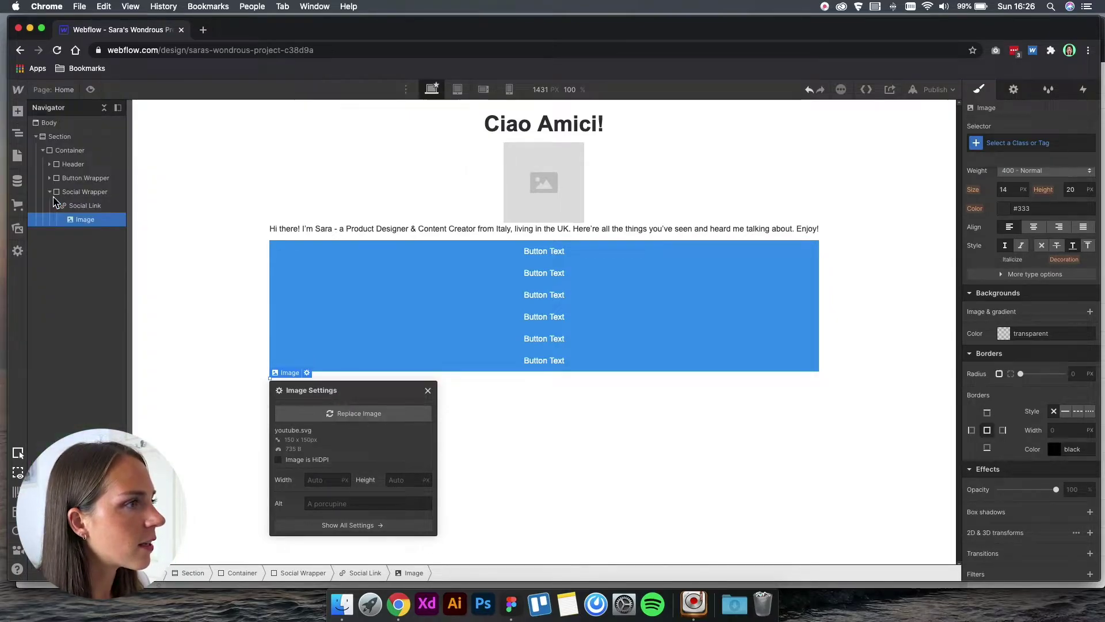
scroll(1036, 322, "up", 2)
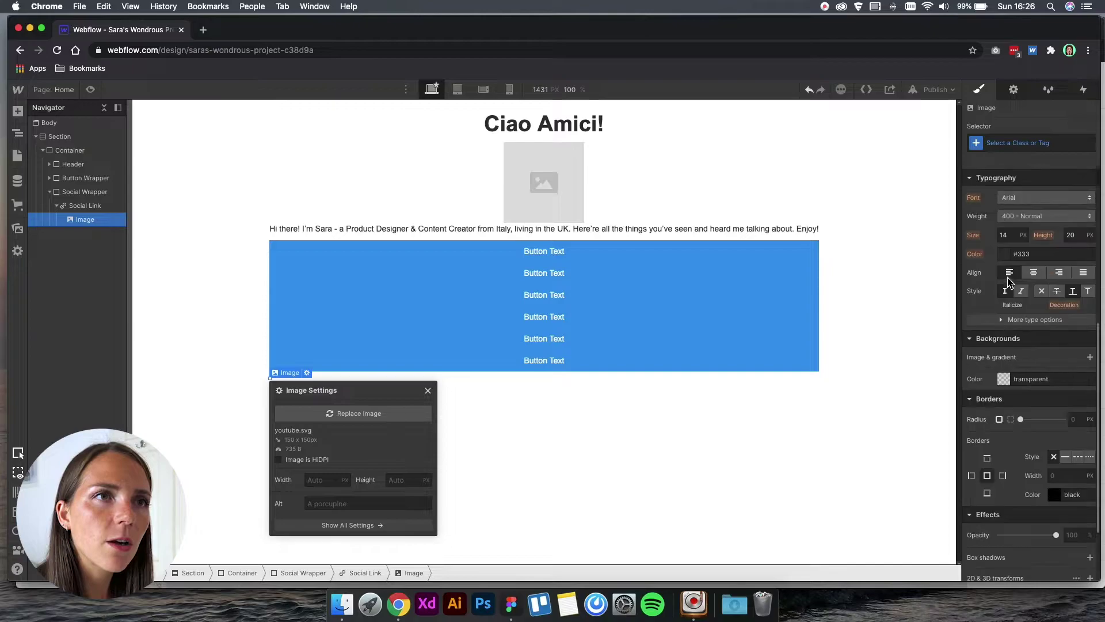
scroll(1009, 282, "up", 3)
scroll(1008, 283, "up", 2)
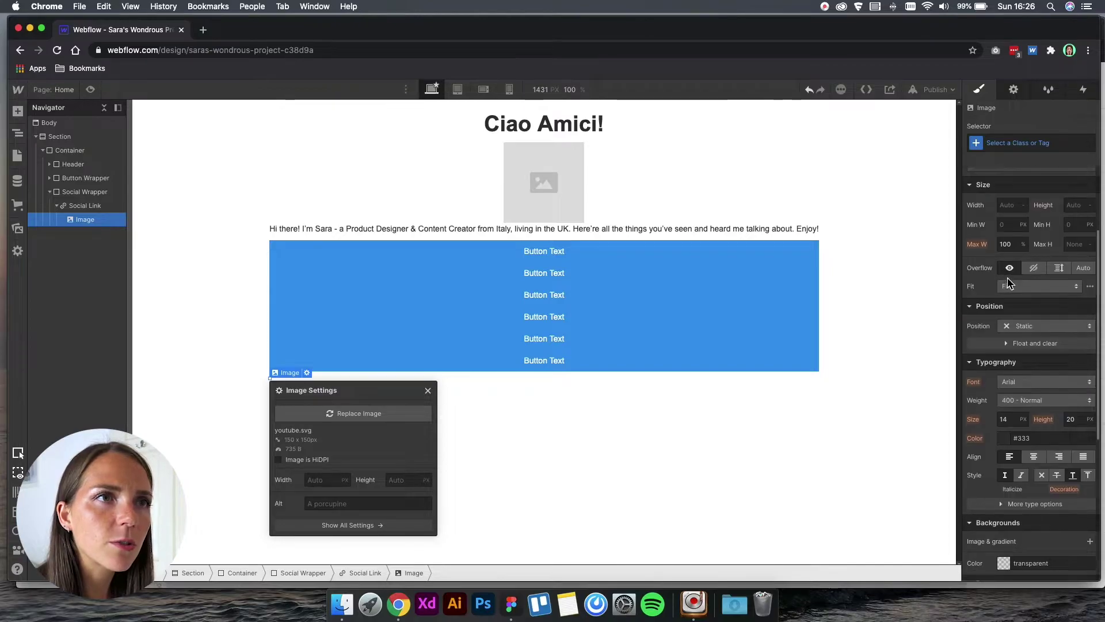
left_click(330, 481)
type("40")
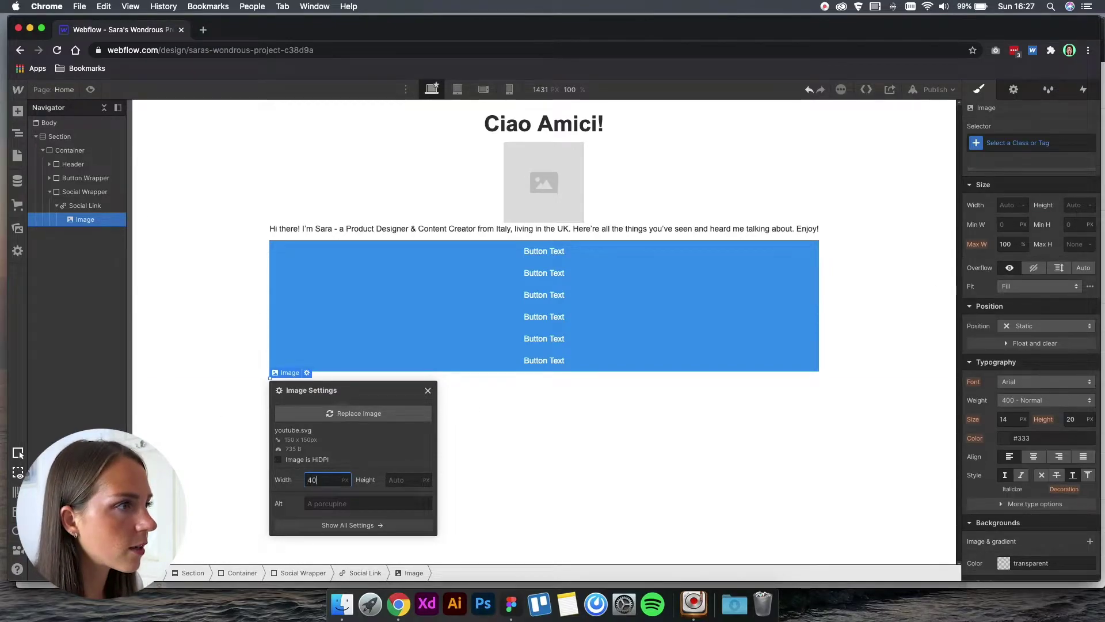
left_click(91, 207)
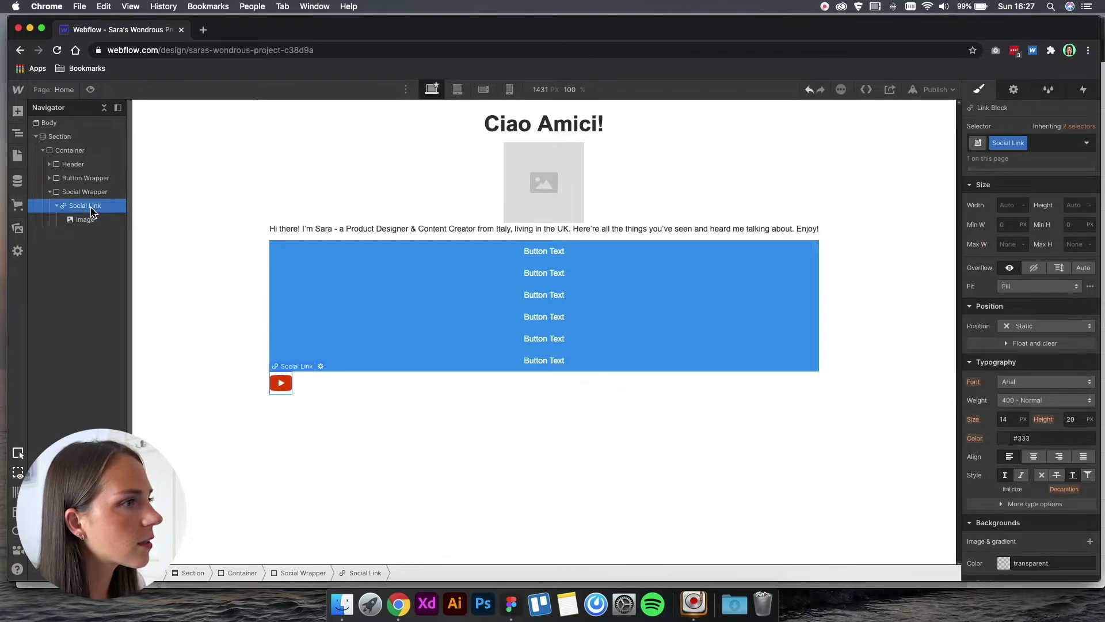
left_click(89, 218)
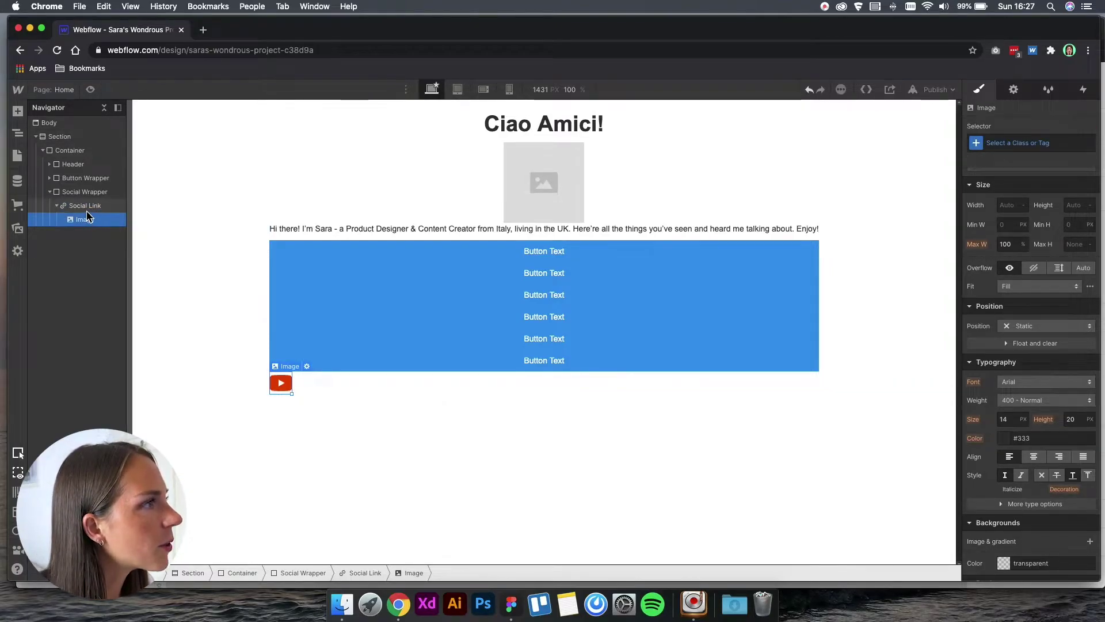
left_click(308, 366)
left_click(326, 496)
type("2")
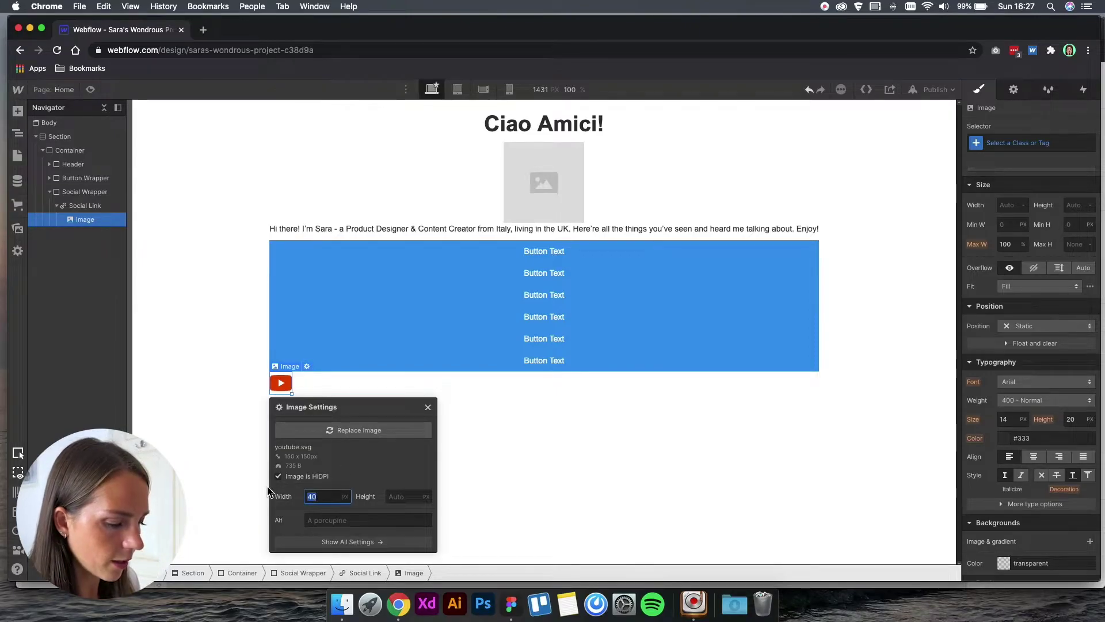
type("5")
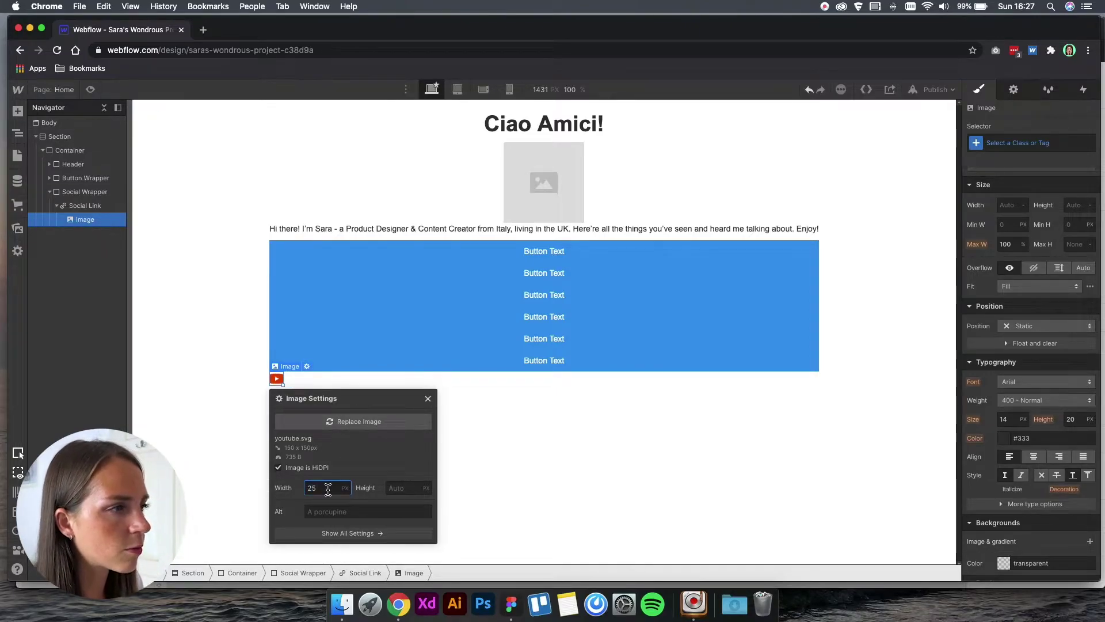
left_click(99, 218)
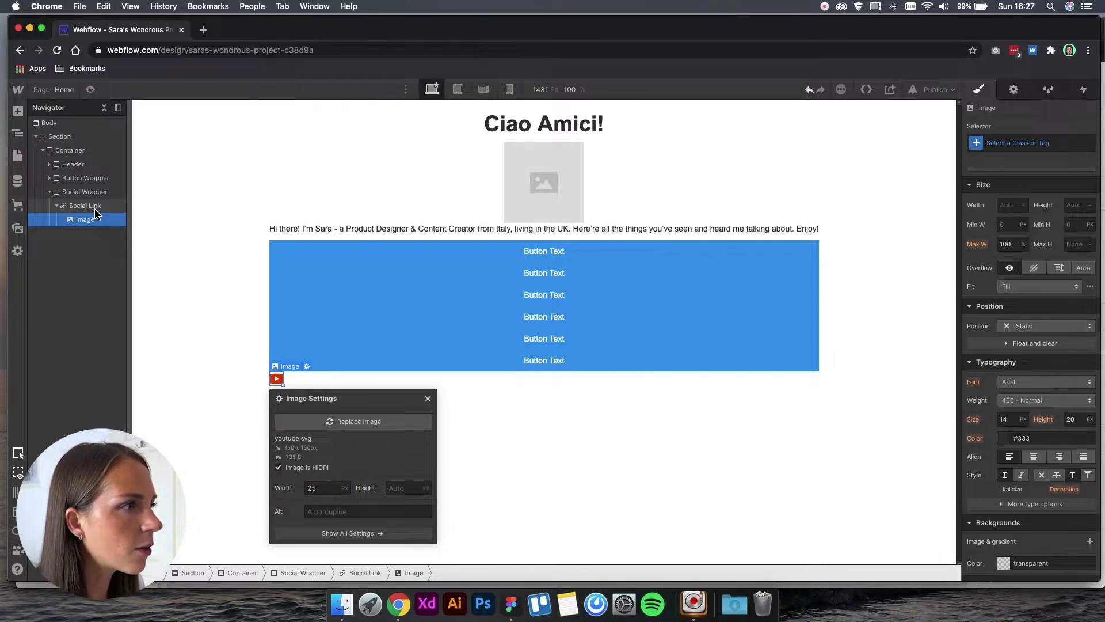
Step: Duplicate the YouTube Social Link by copying and pasting it
key("Escape")
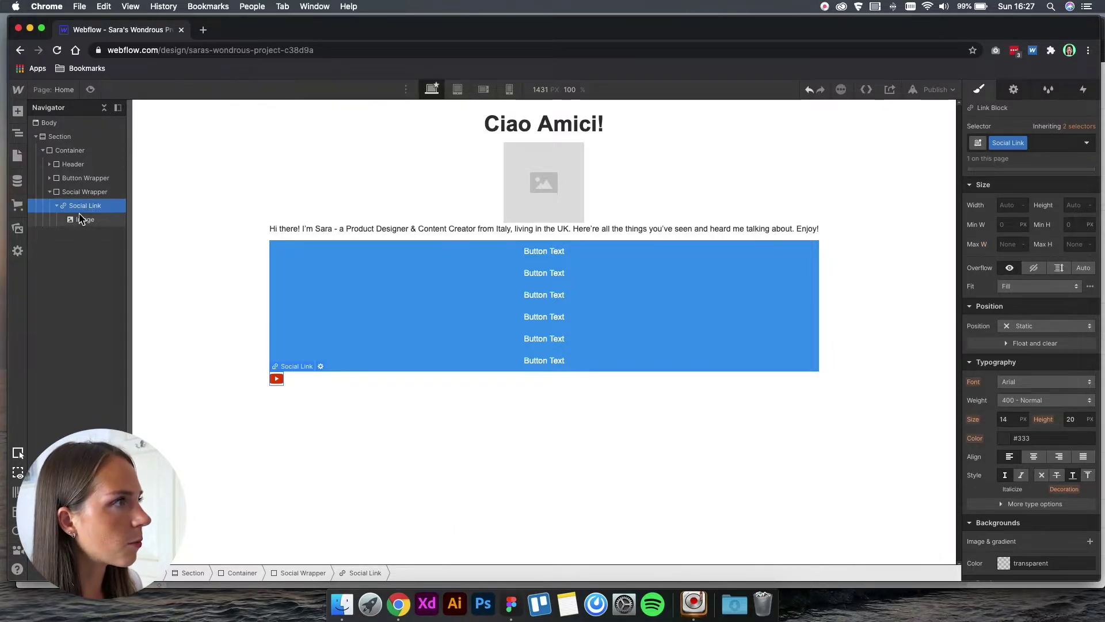
key("super+c")
key("super+v")
key("super+v")
key("super+v")
key("super+v")
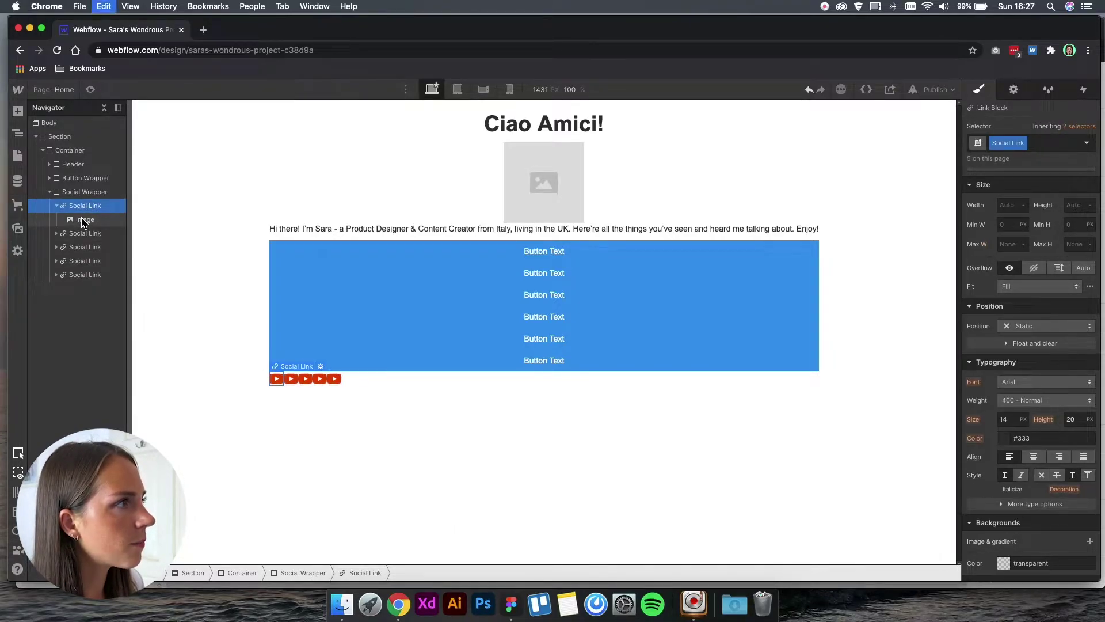
key("super+v")
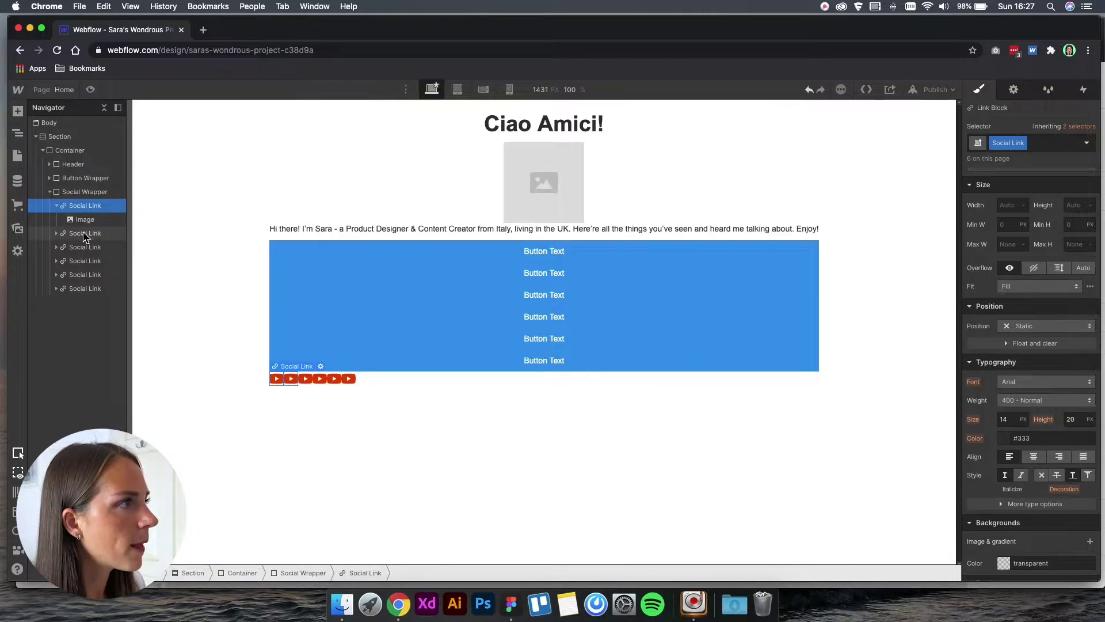
Step: Replace the second social link's icon with instagram.svg
left_click(80, 234)
left_click(57, 233)
left_click(85, 247)
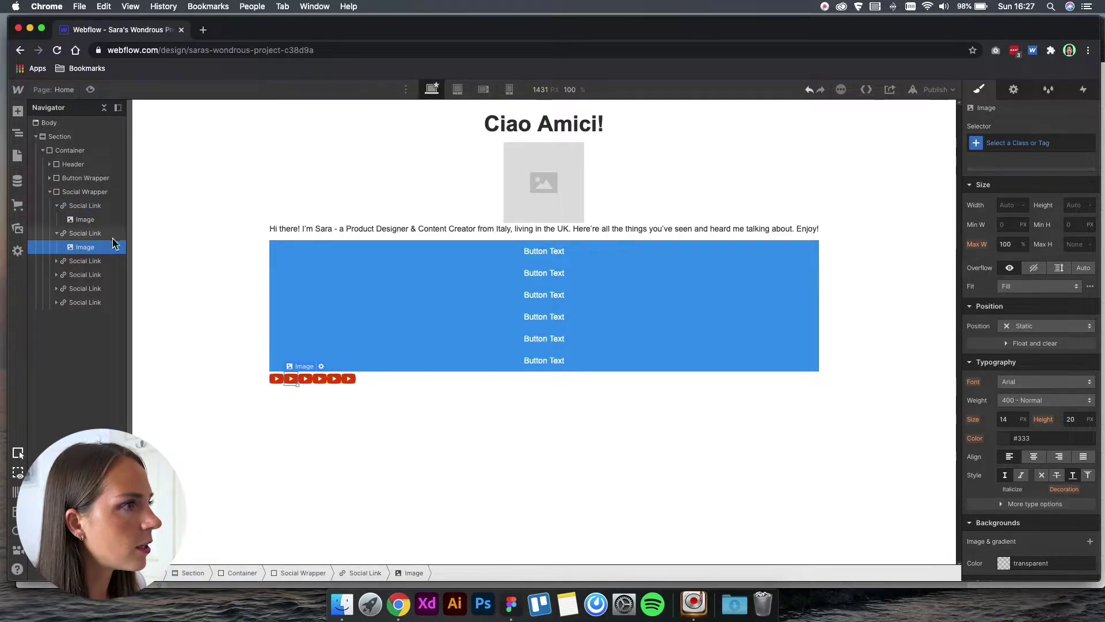
left_click(321, 367)
left_click(370, 423)
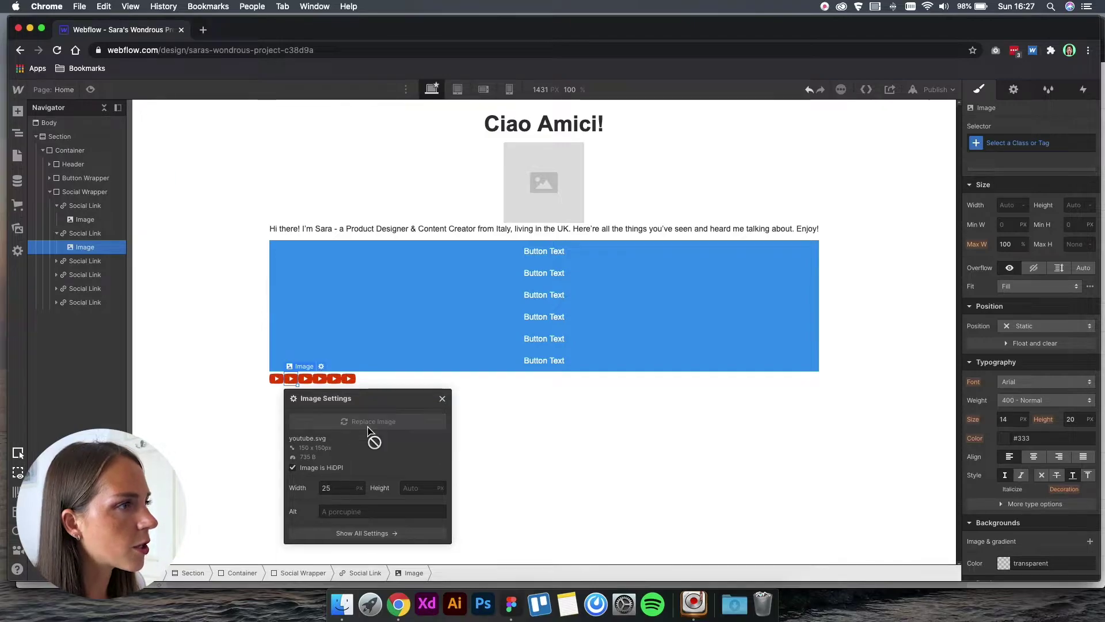
left_click(104, 201)
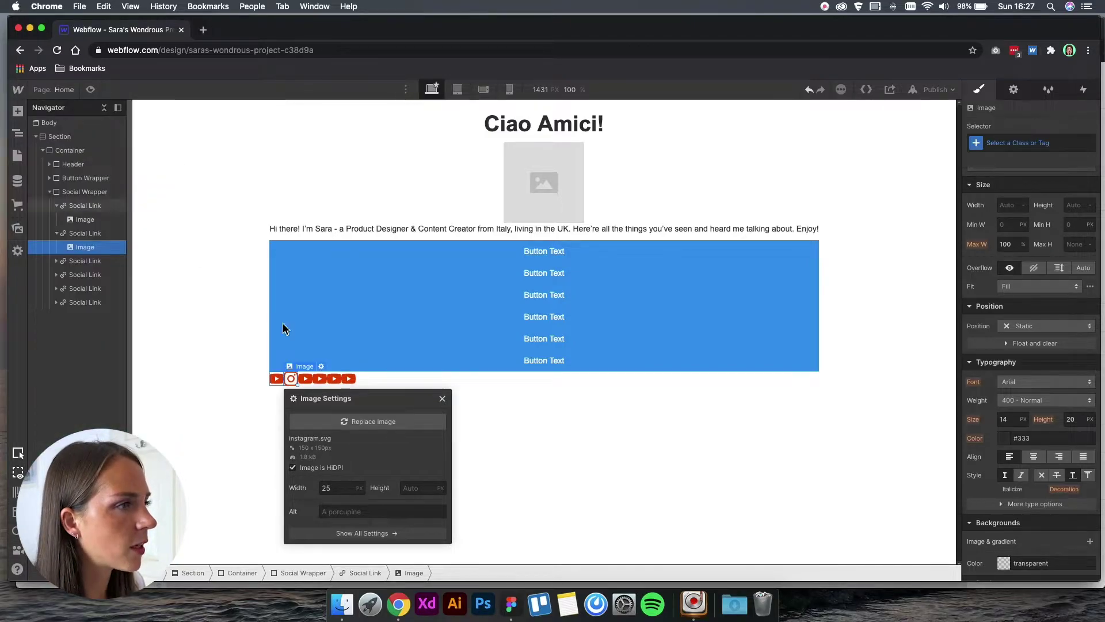
left_click(311, 379)
left_click(336, 367)
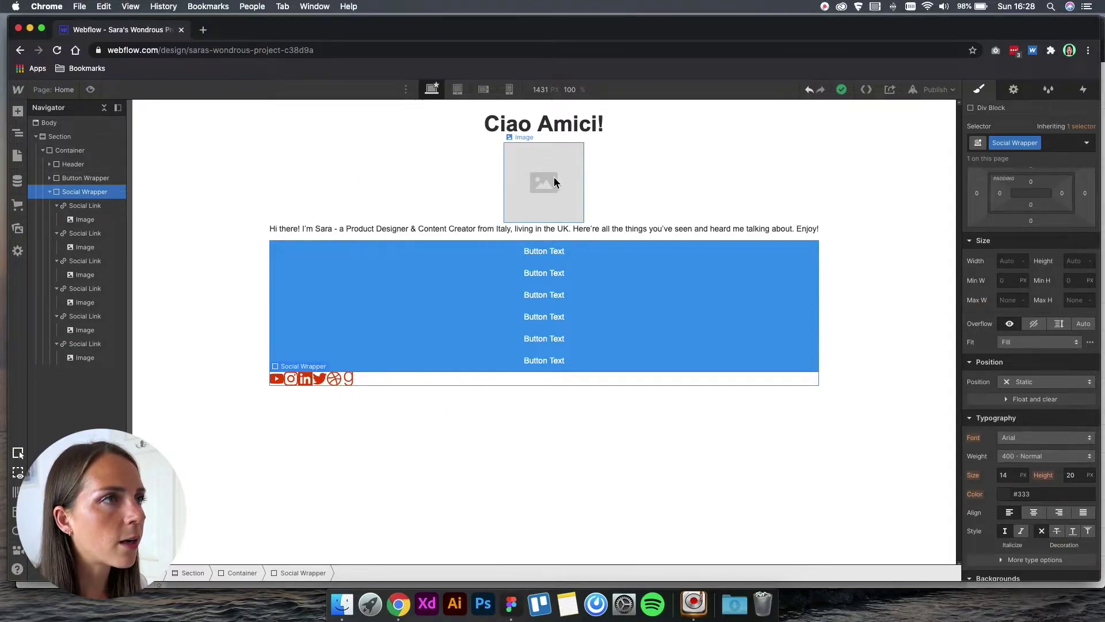
Step: Upload Profile-picture.png and set it as the header's profile image
left_click(555, 182)
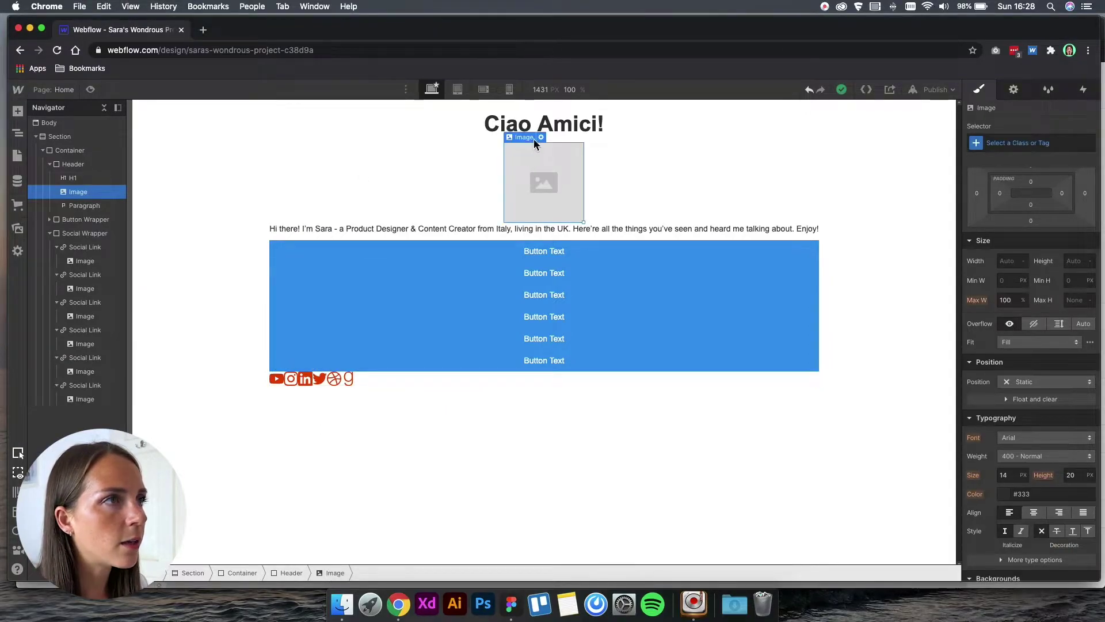
left_click(540, 137)
left_click(575, 259)
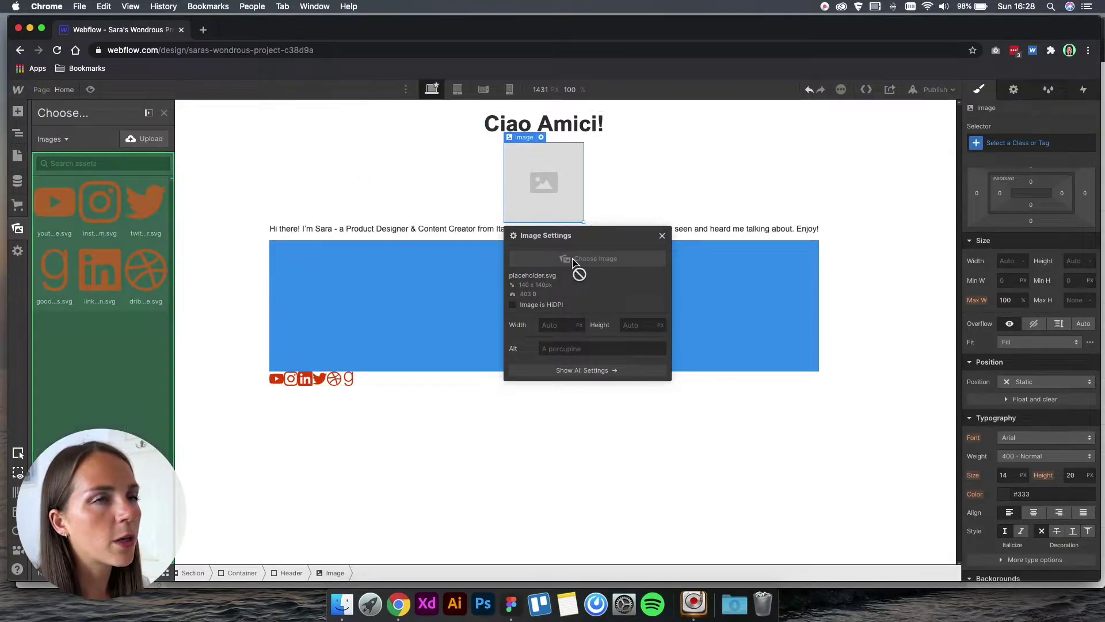
left_click(151, 138)
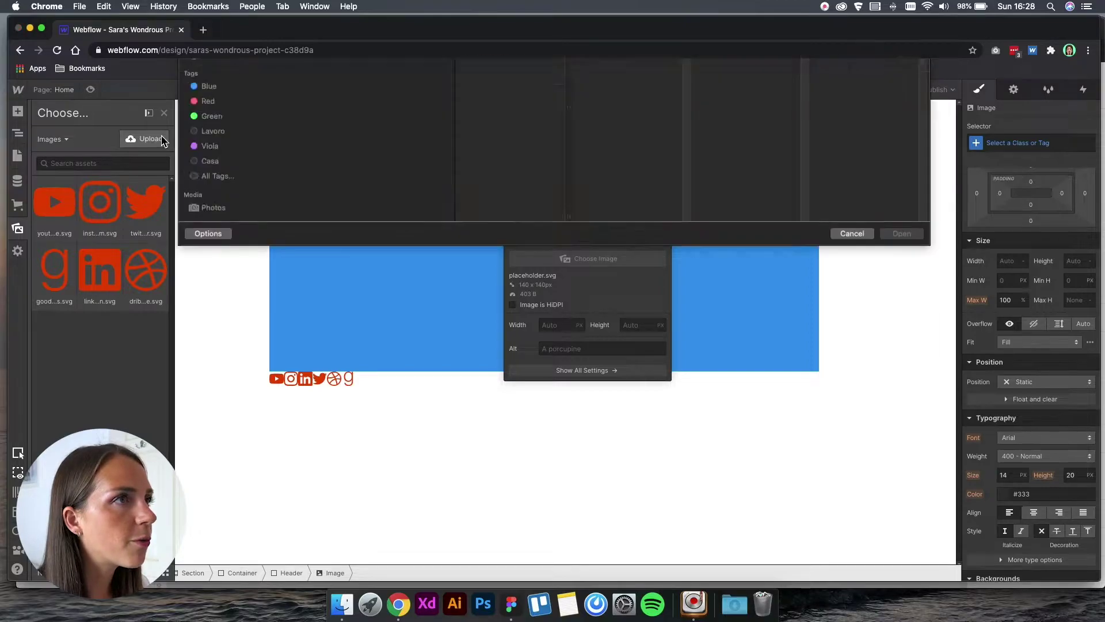
double_click(493, 144)
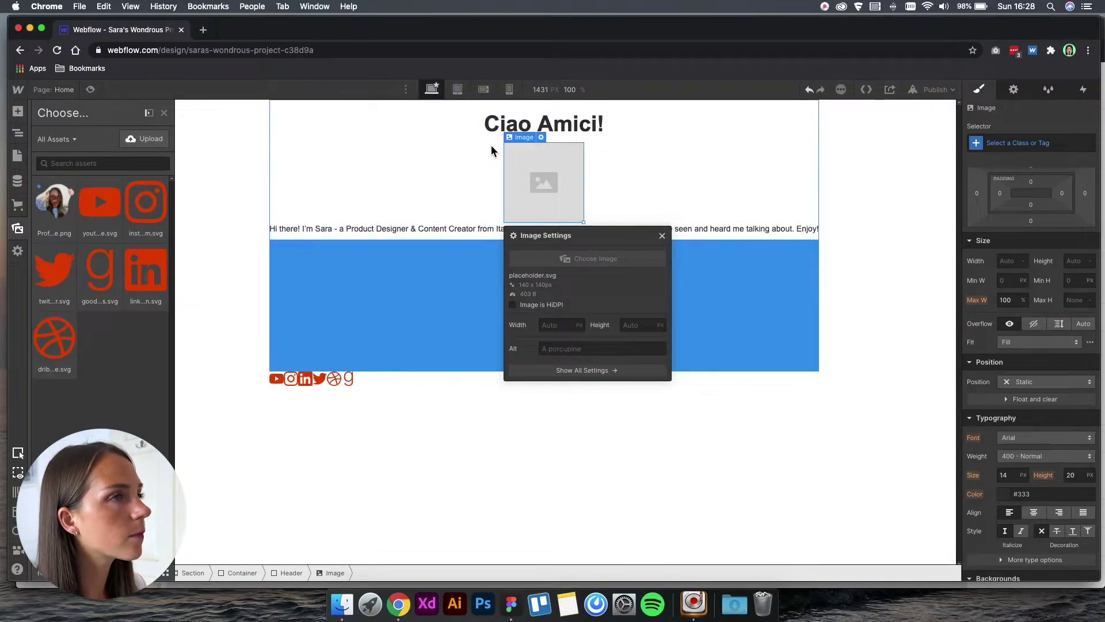
left_click(100, 201)
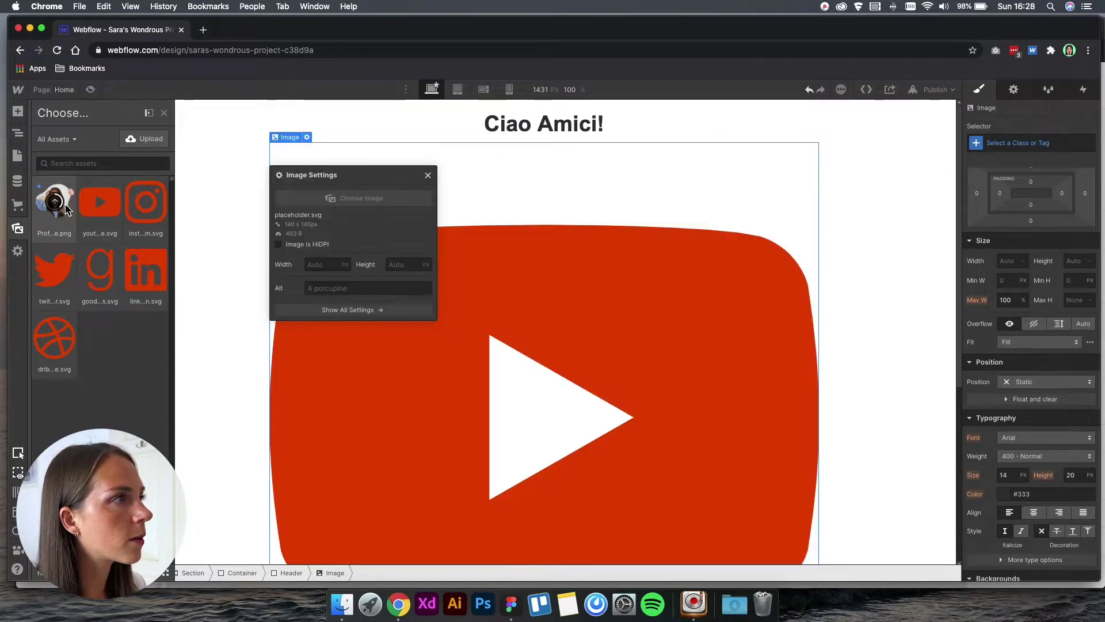
left_click(59, 192)
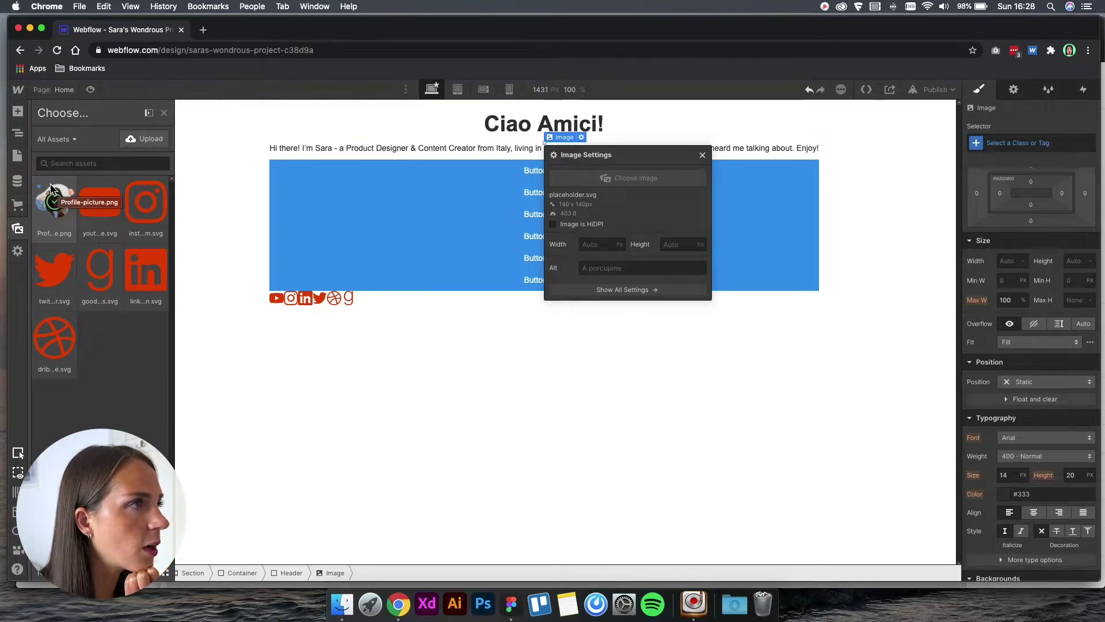
left_click(51, 189)
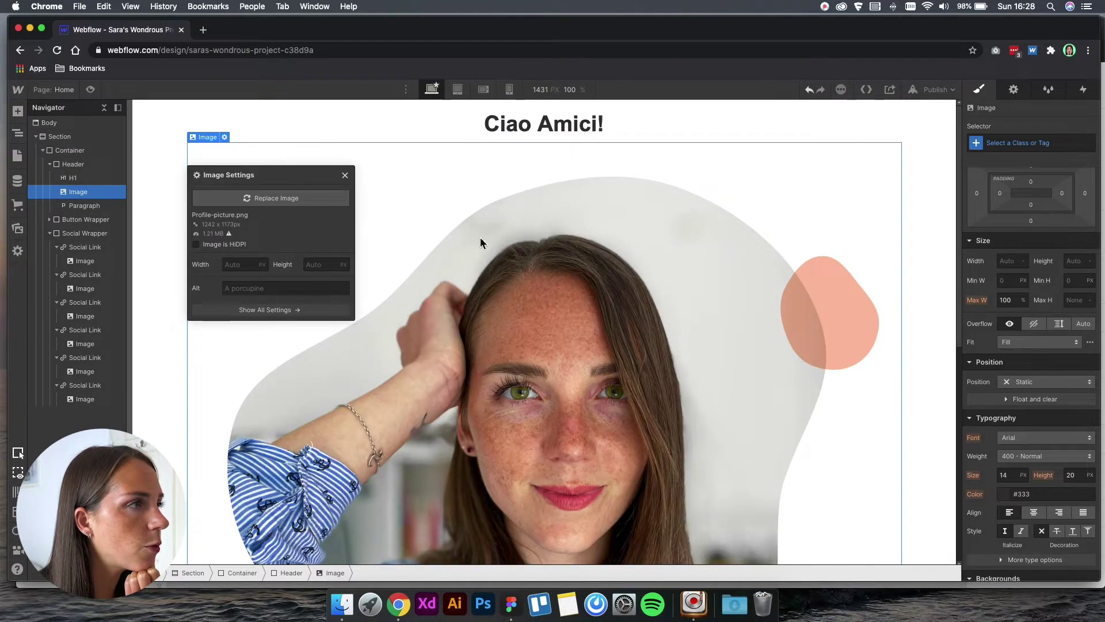
Step: Give the profile picture a 200px width and close its settings
left_click(231, 264)
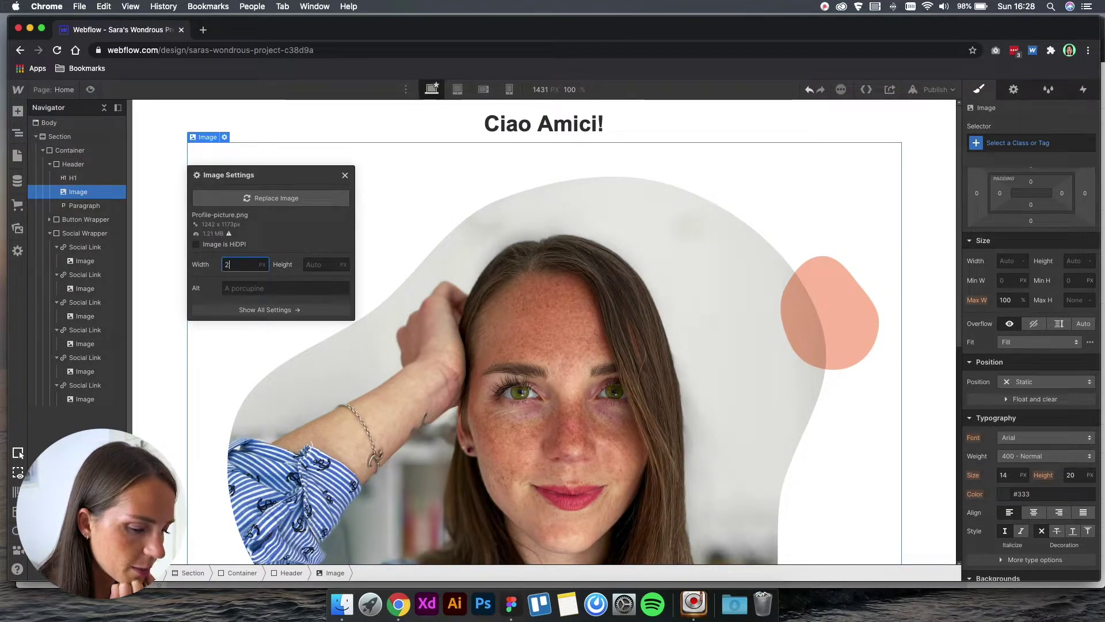
type("200px")
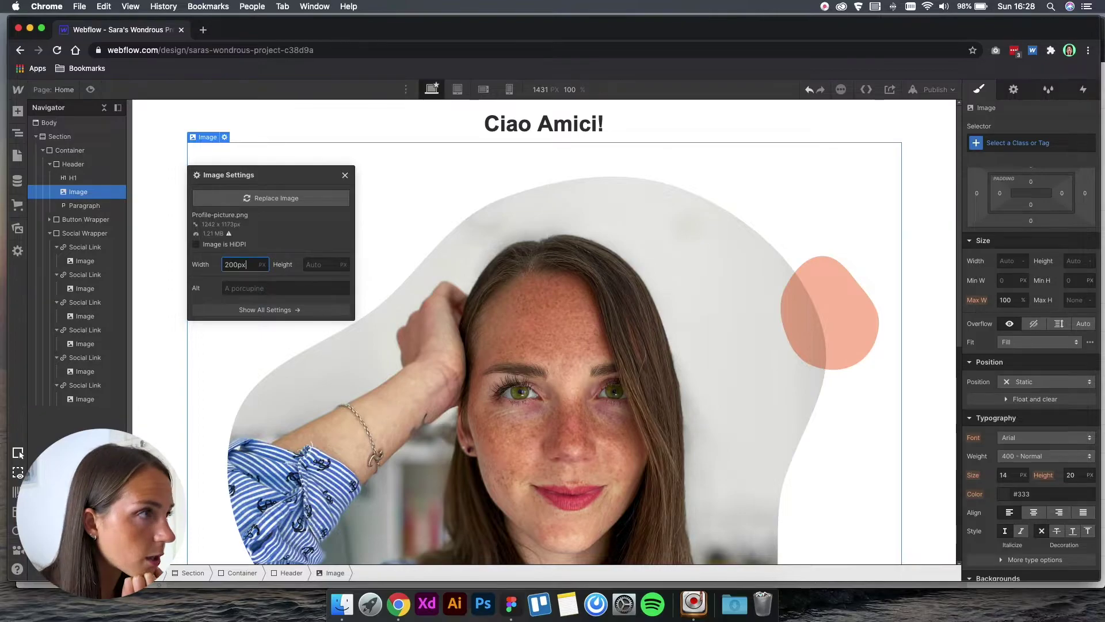
key("Return")
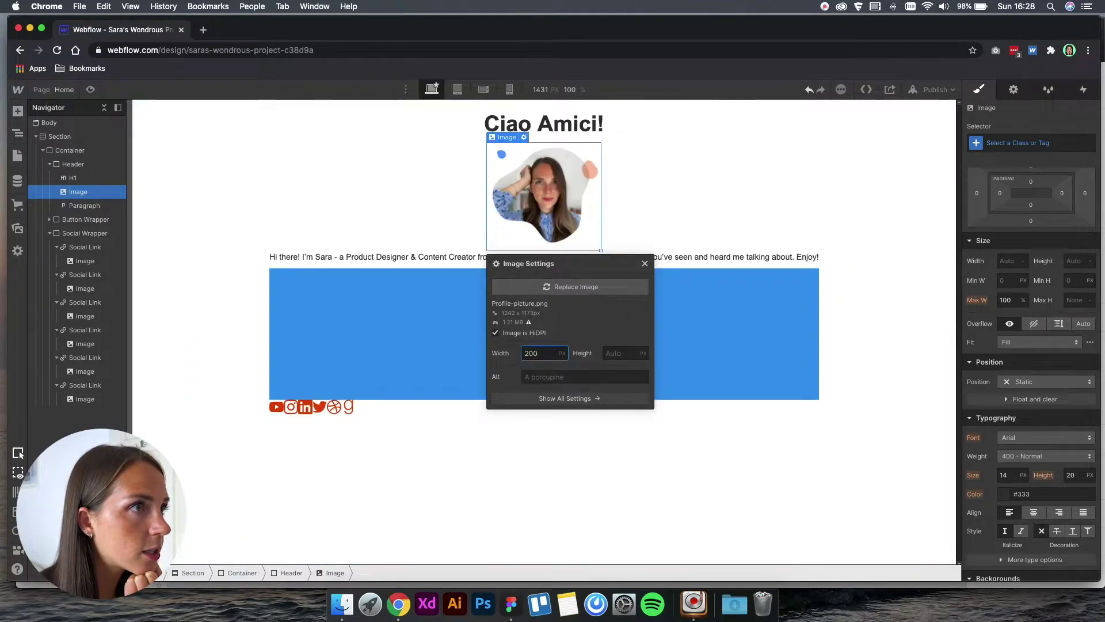
left_click(78, 193)
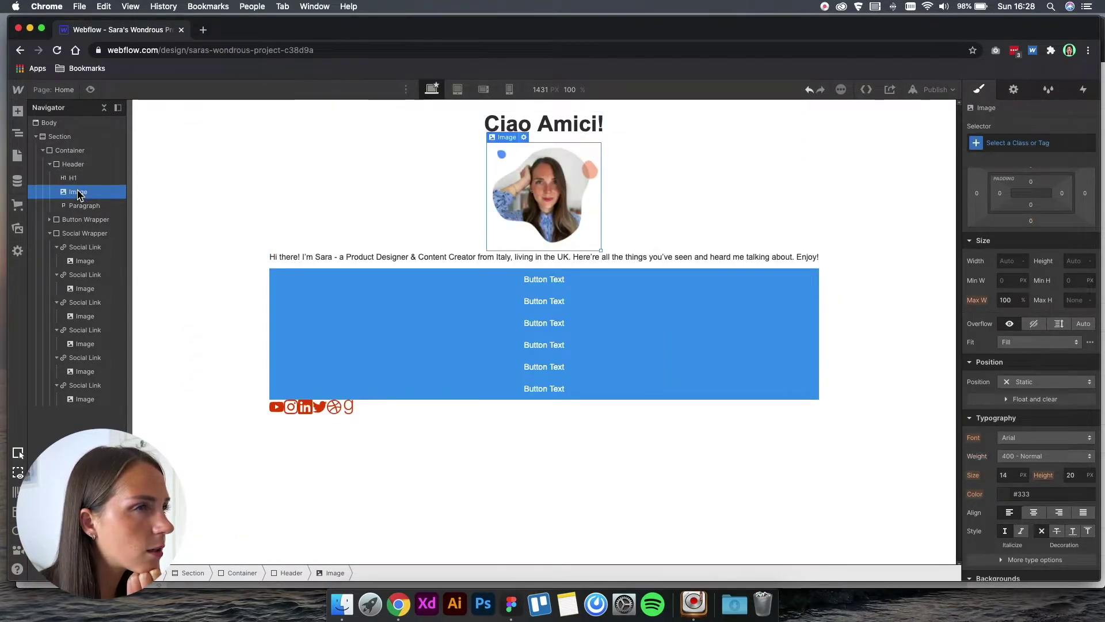
left_click(198, 167)
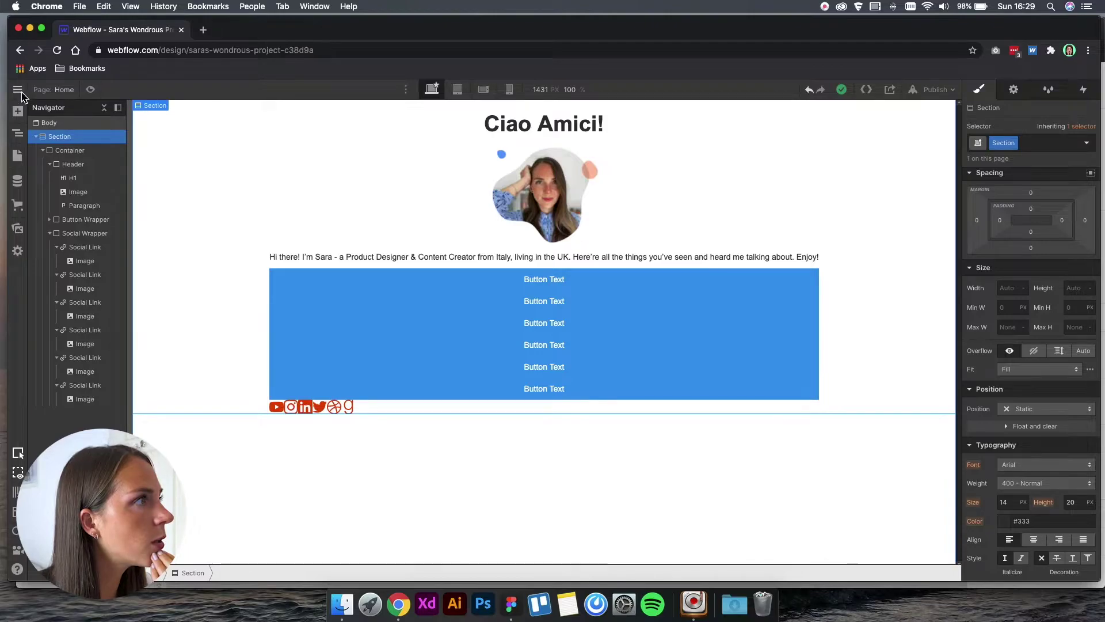
mouse_move(18, 88)
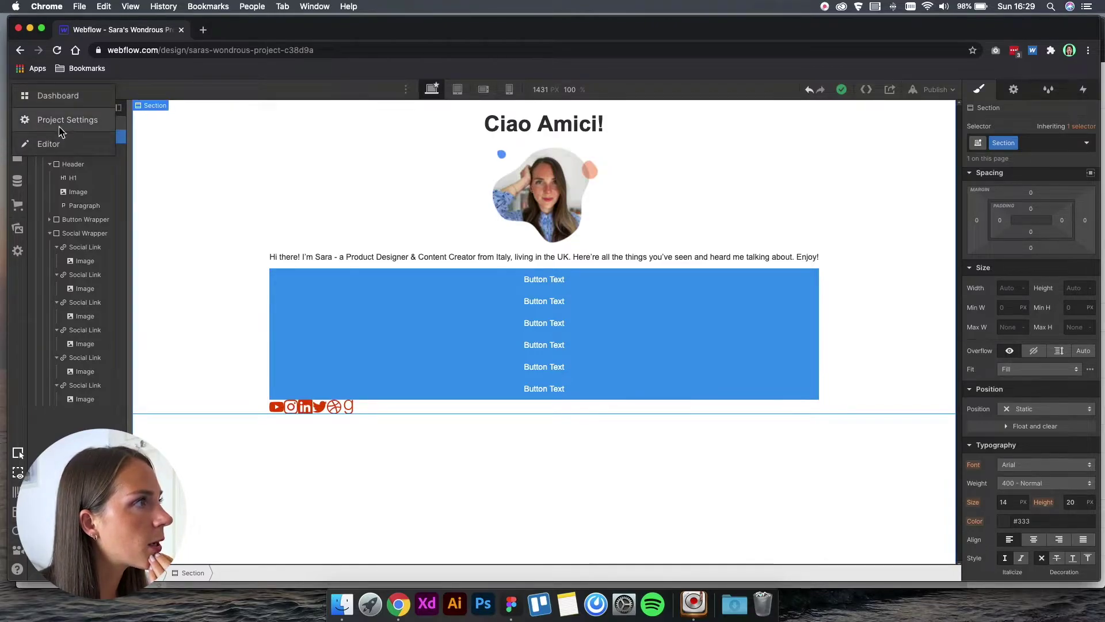
Step: Choose Roboto Mono from Google Fonts in the project's font settings
left_click(60, 121)
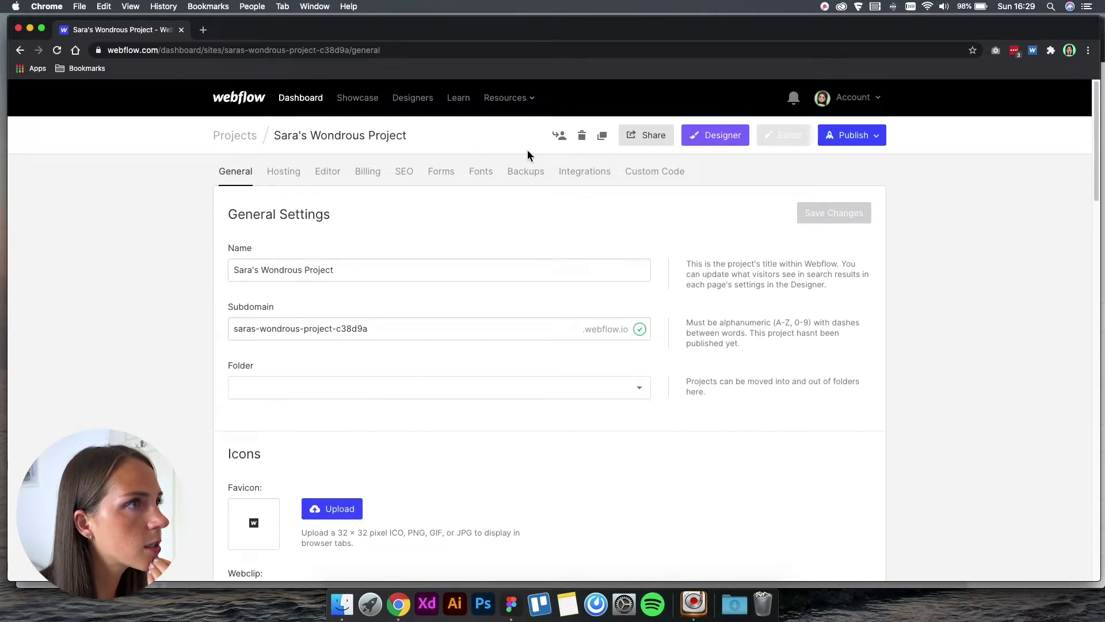
left_click(481, 170)
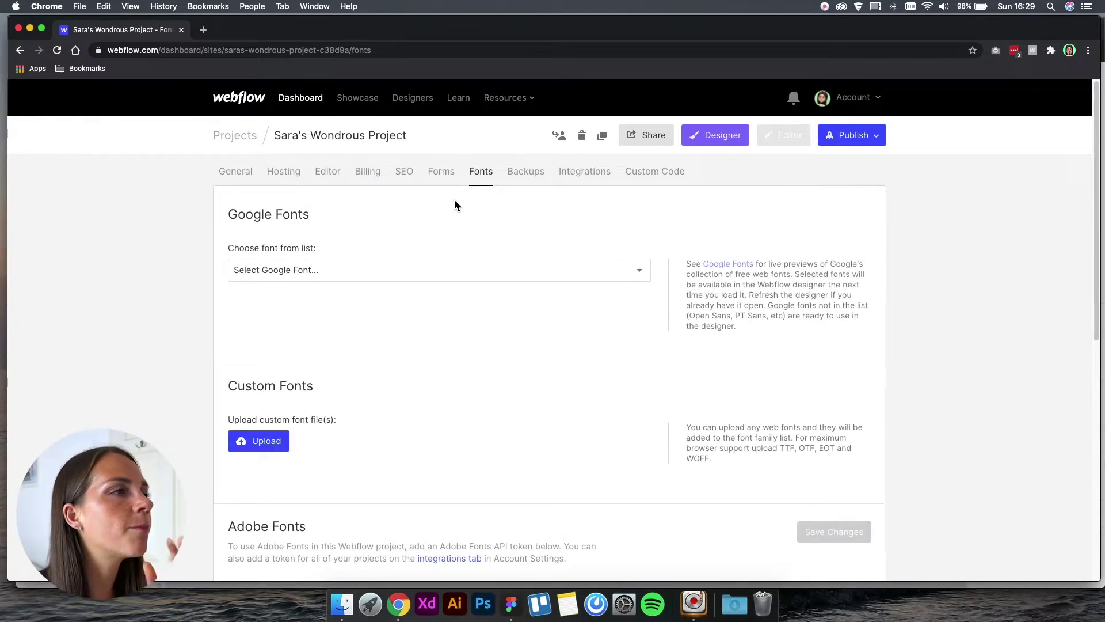
scroll(454, 205, "down", 1)
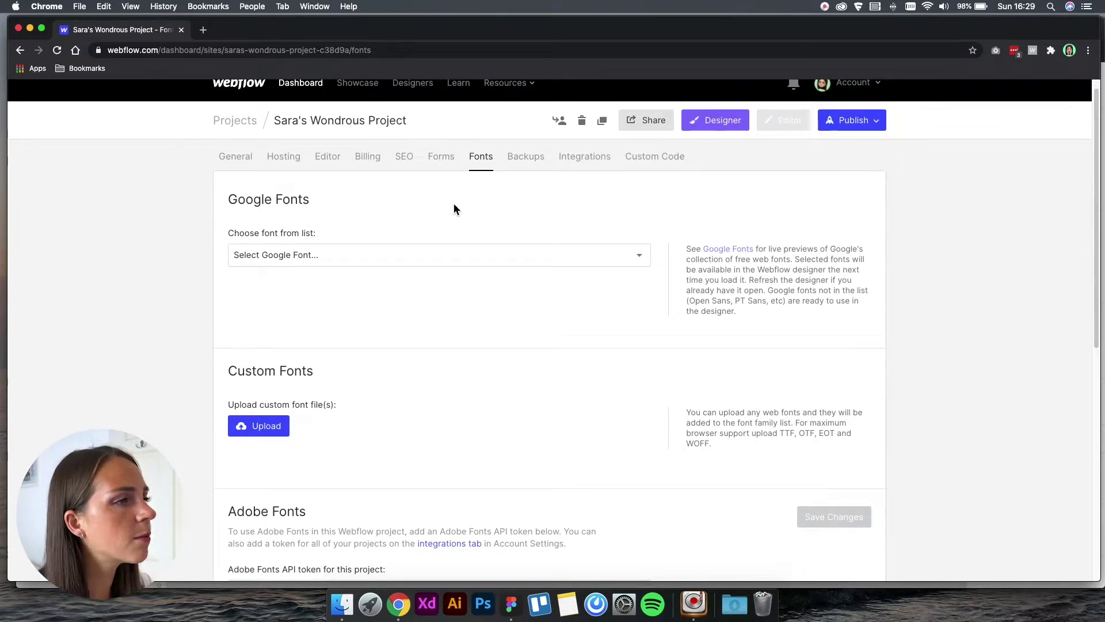
scroll(438, 301, "down", 3)
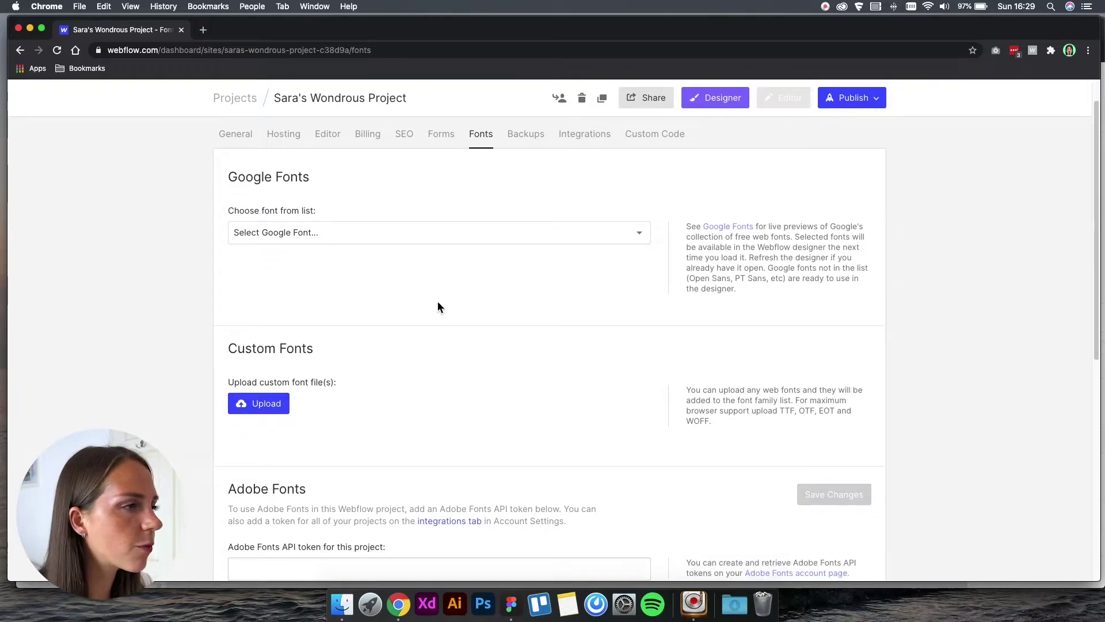
triple_click(307, 444)
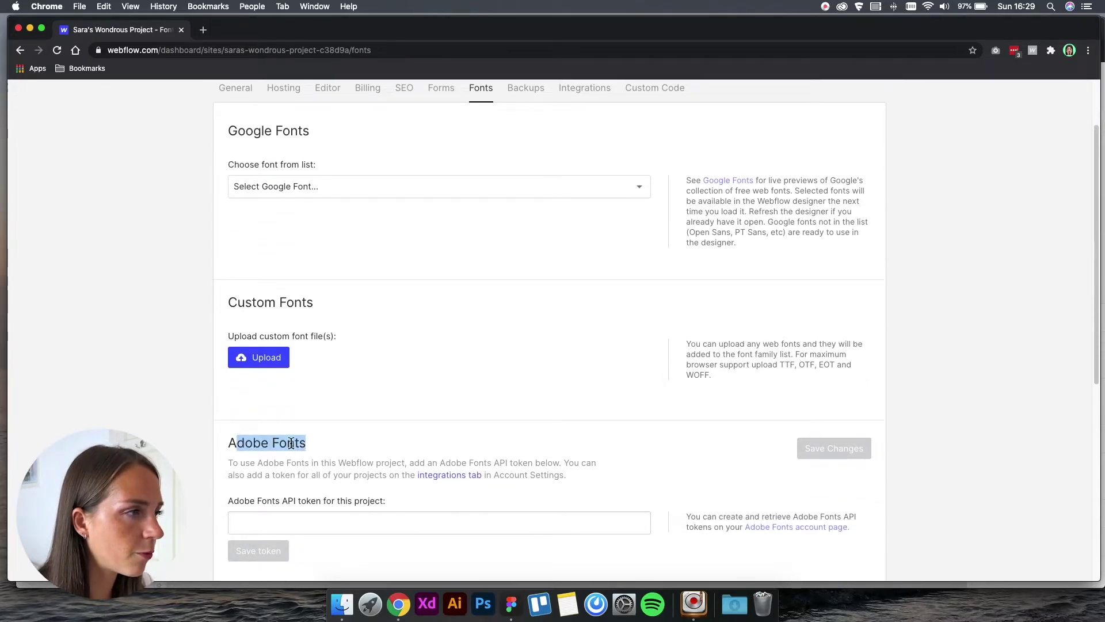
left_click(303, 442)
scroll(298, 441, "up", 2)
left_click(340, 242)
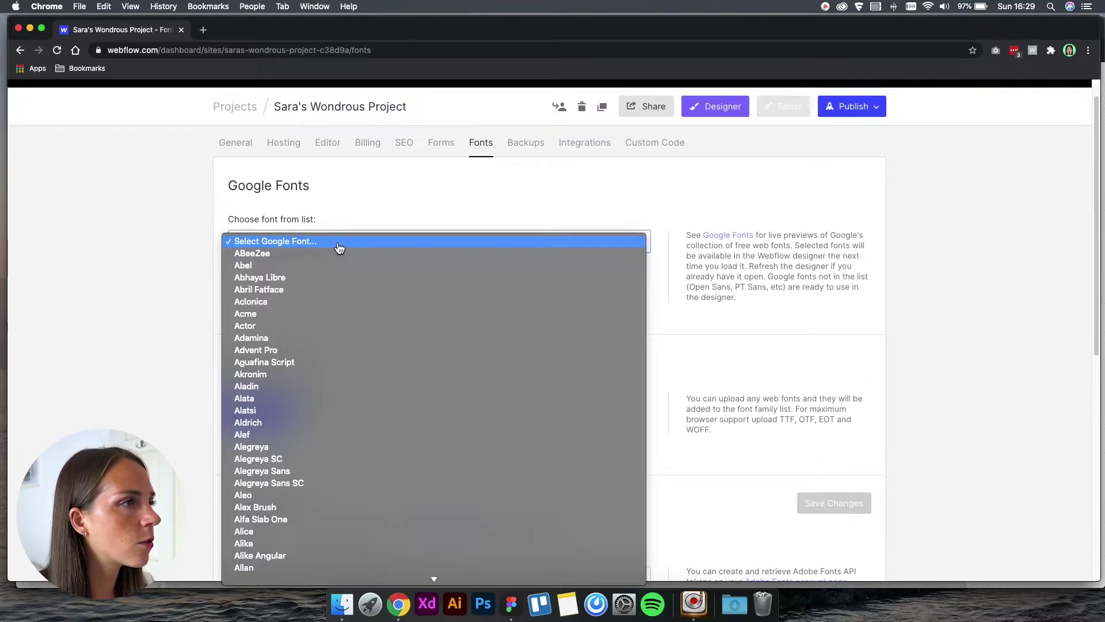
type("roboto")
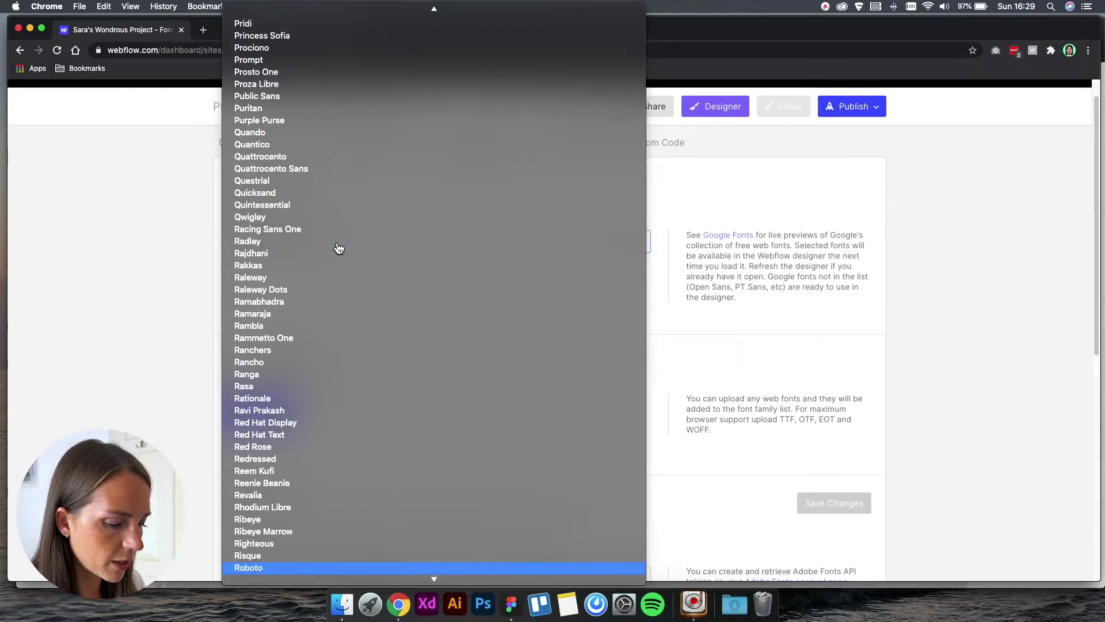
key("Down")
key("Down")
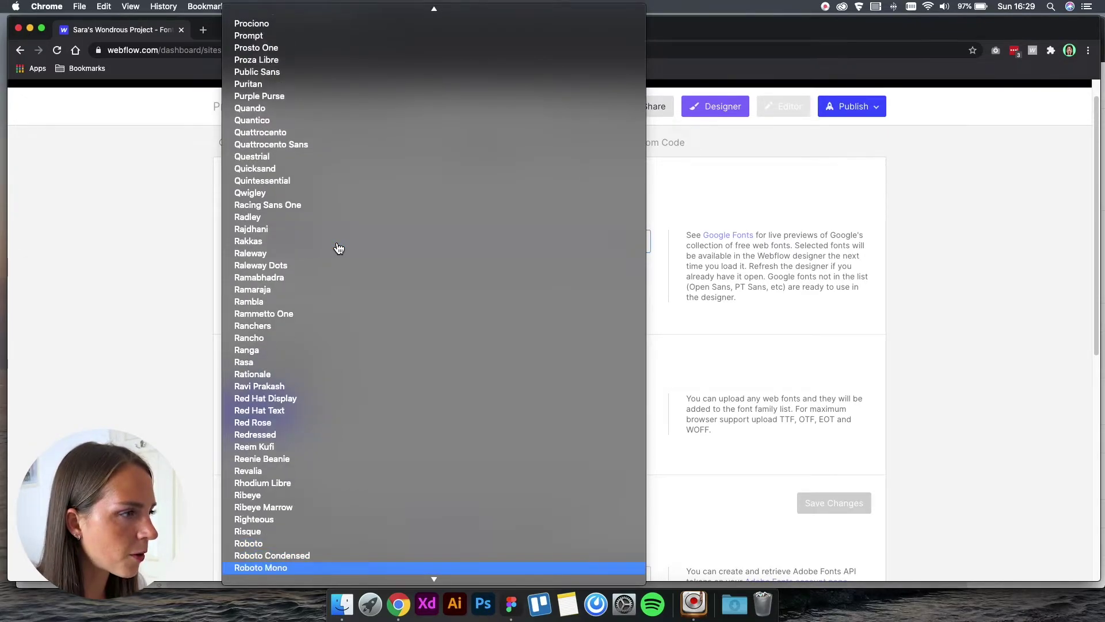
key("Down")
key("Up")
key("Return")
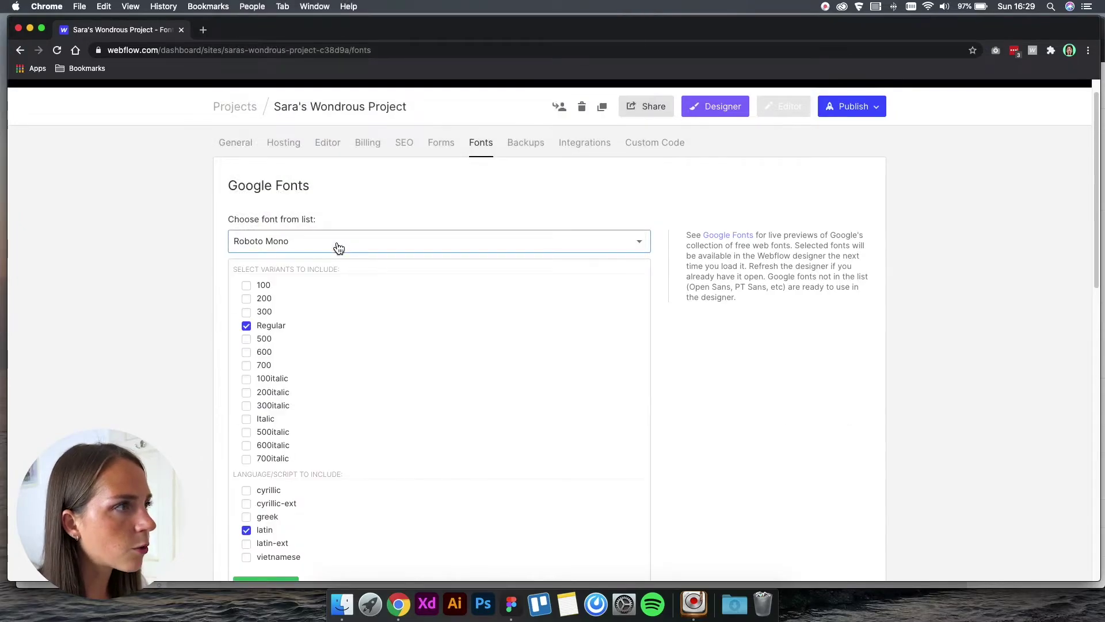
Step: Add Roboto Mono to the project with 500, 600 and 700 weights
left_click(246, 339)
left_click(264, 364)
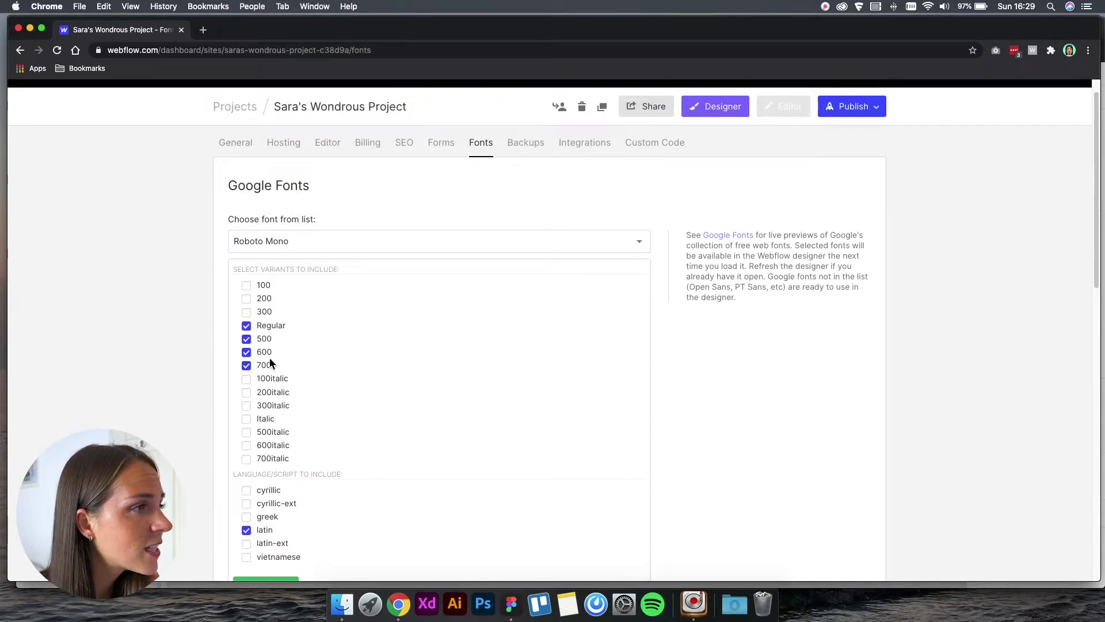
scroll(461, 327, "down", 2)
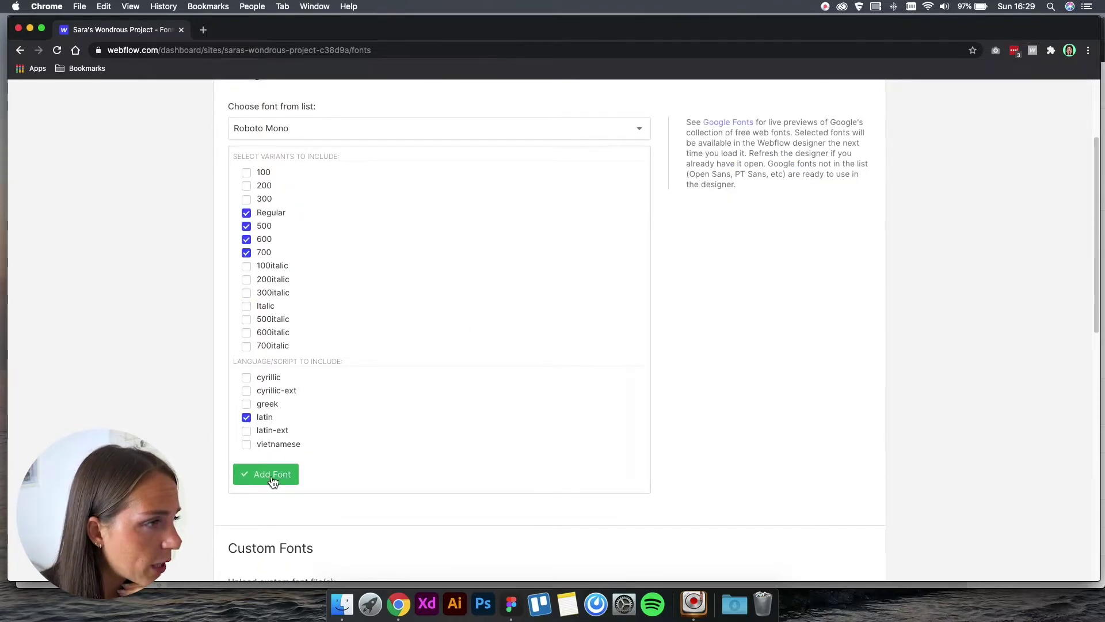
left_click(273, 481)
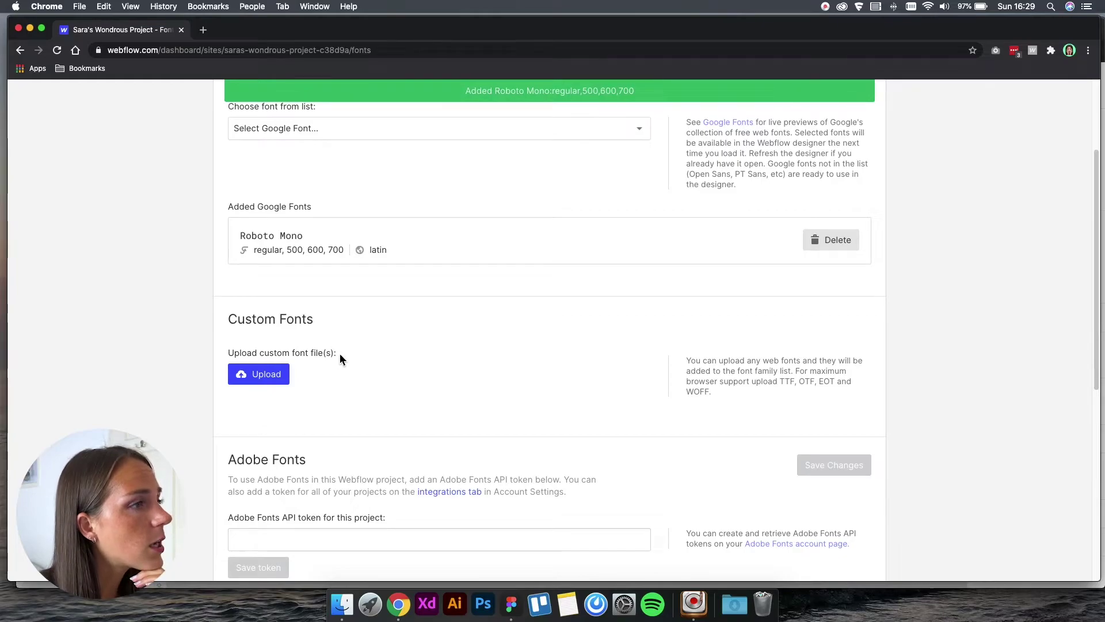
scroll(343, 353, "up", 5)
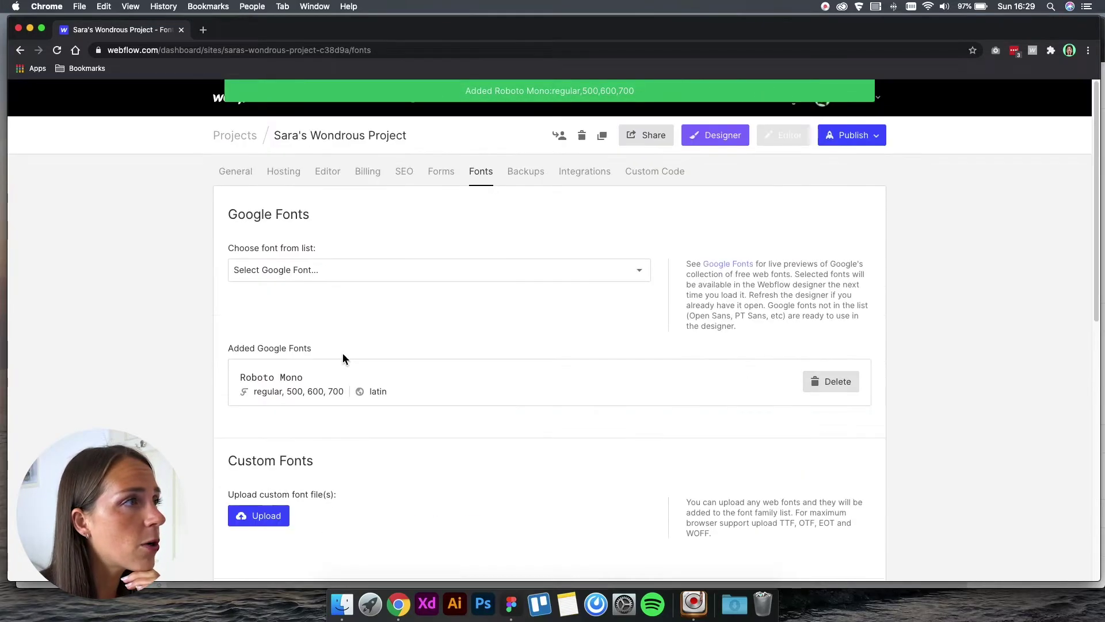
left_click(741, 140)
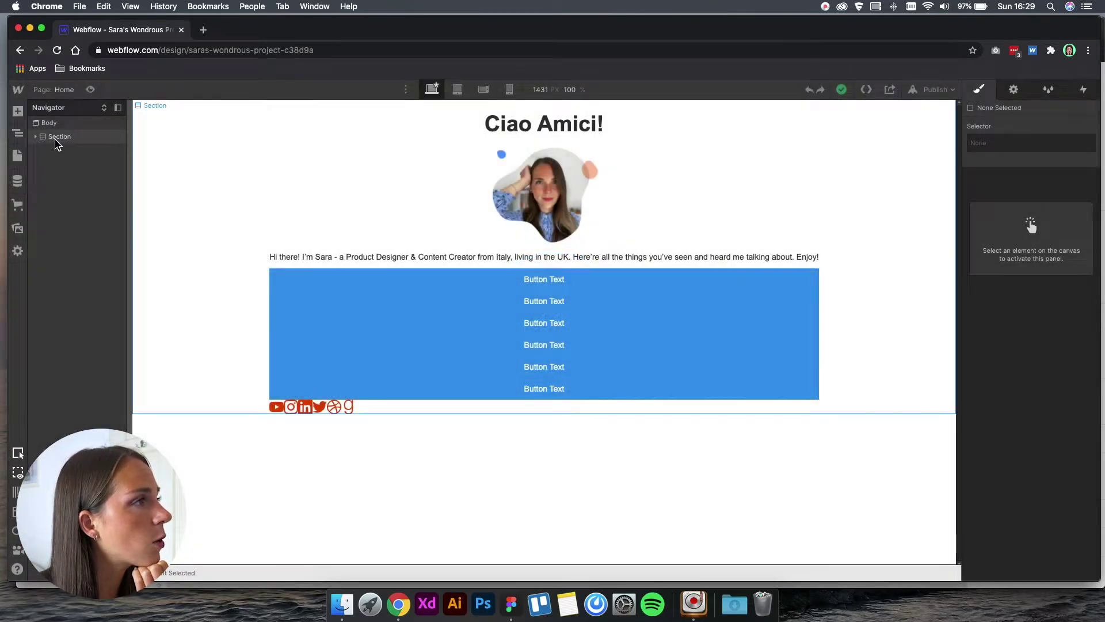
Step: Set the Body's Typography font to Roboto Mono
left_click(57, 140)
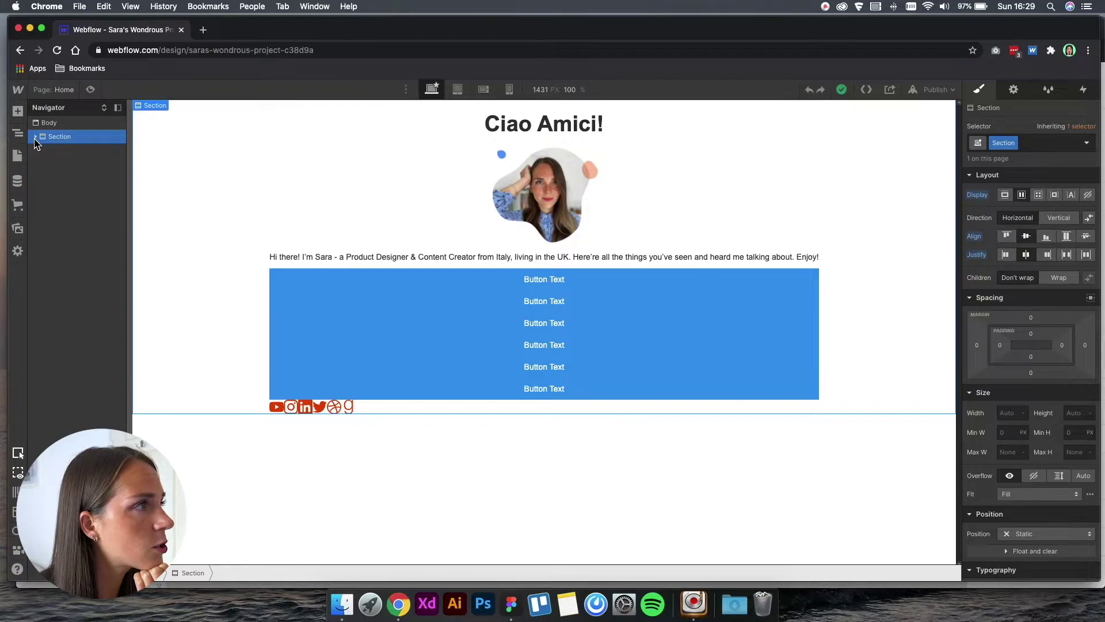
left_click(44, 124)
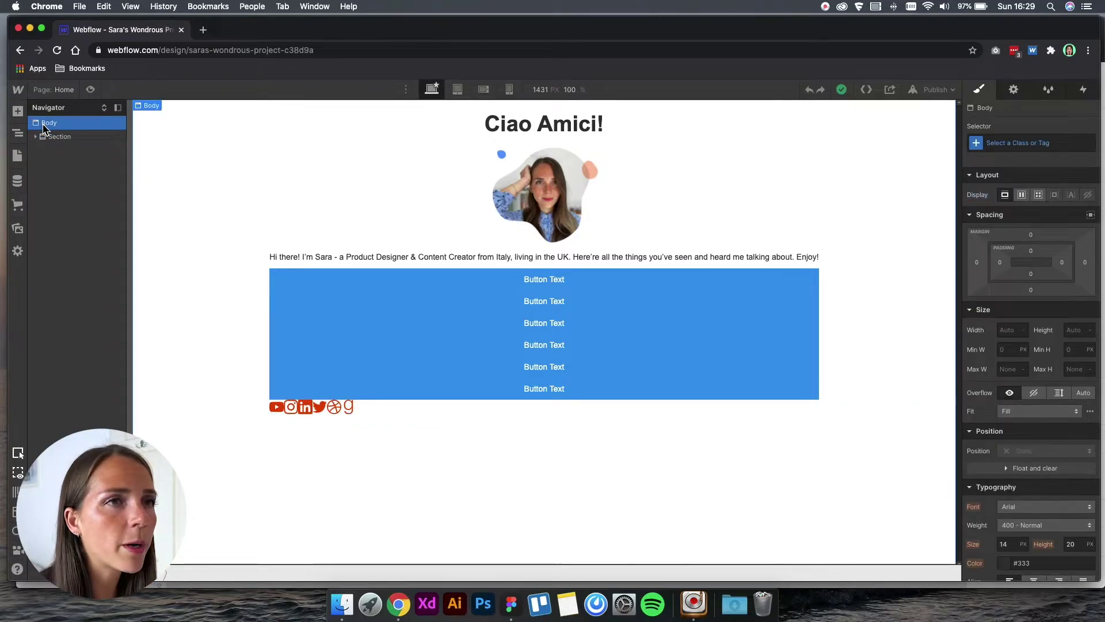
scroll(1030, 374, "down", 3)
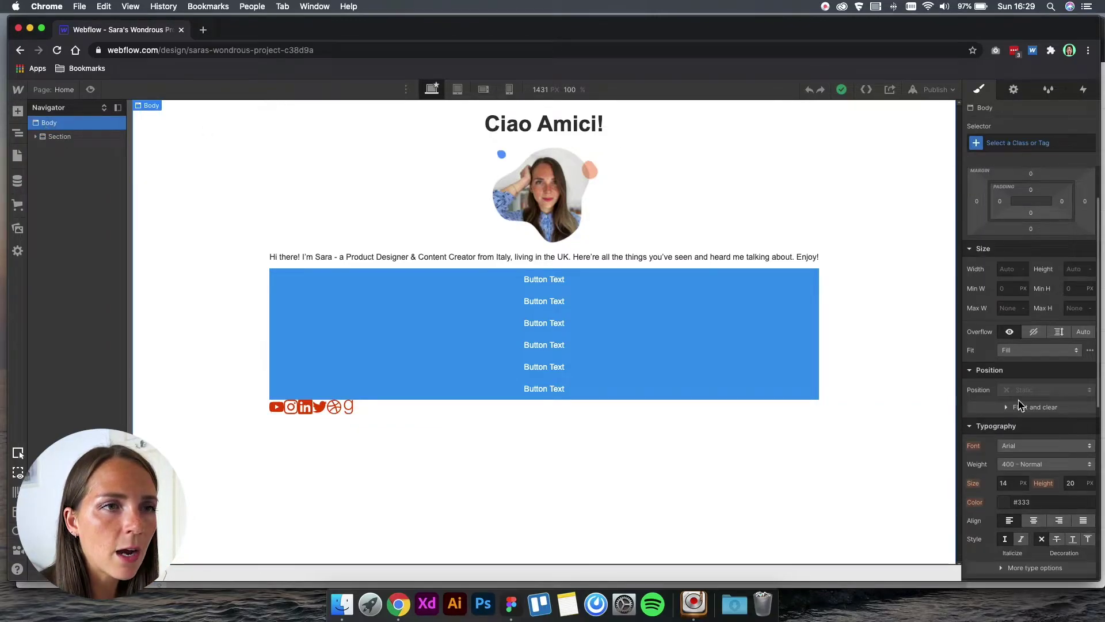
scroll(1018, 404, "down", 1)
left_click(1025, 425)
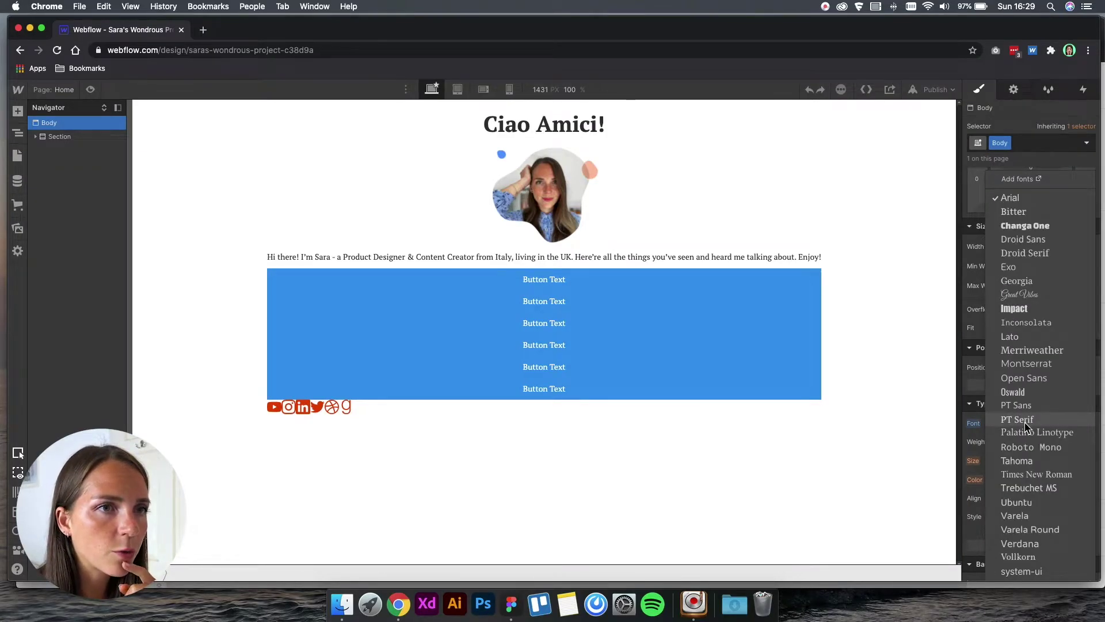
left_click(1023, 448)
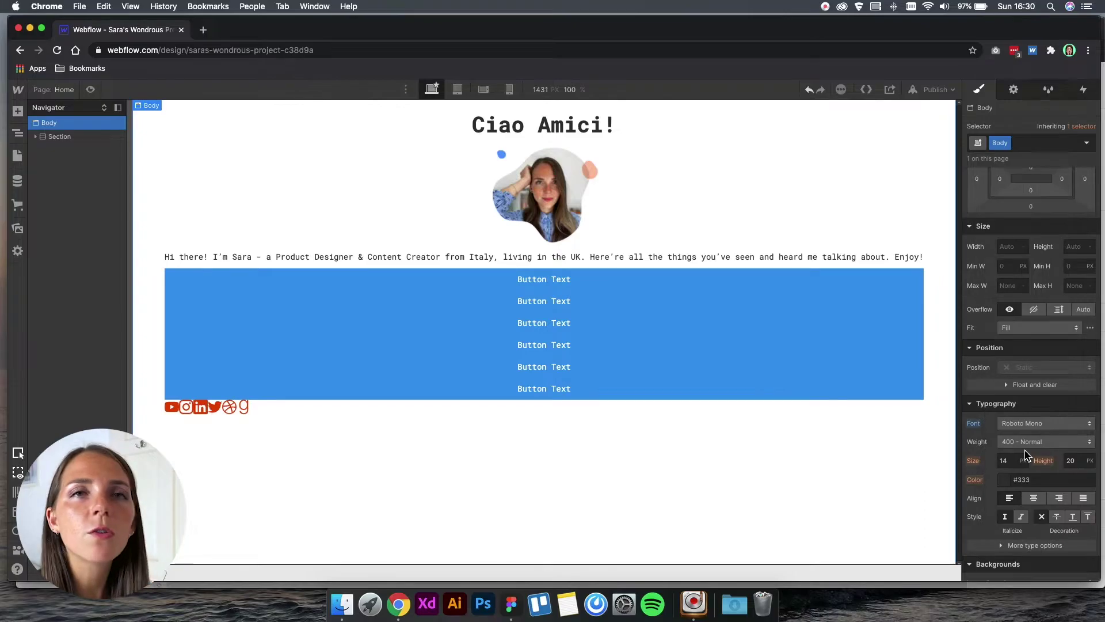
Step: Select the intro paragraph and switch styling to the All Paragraphs selector
left_click(261, 409)
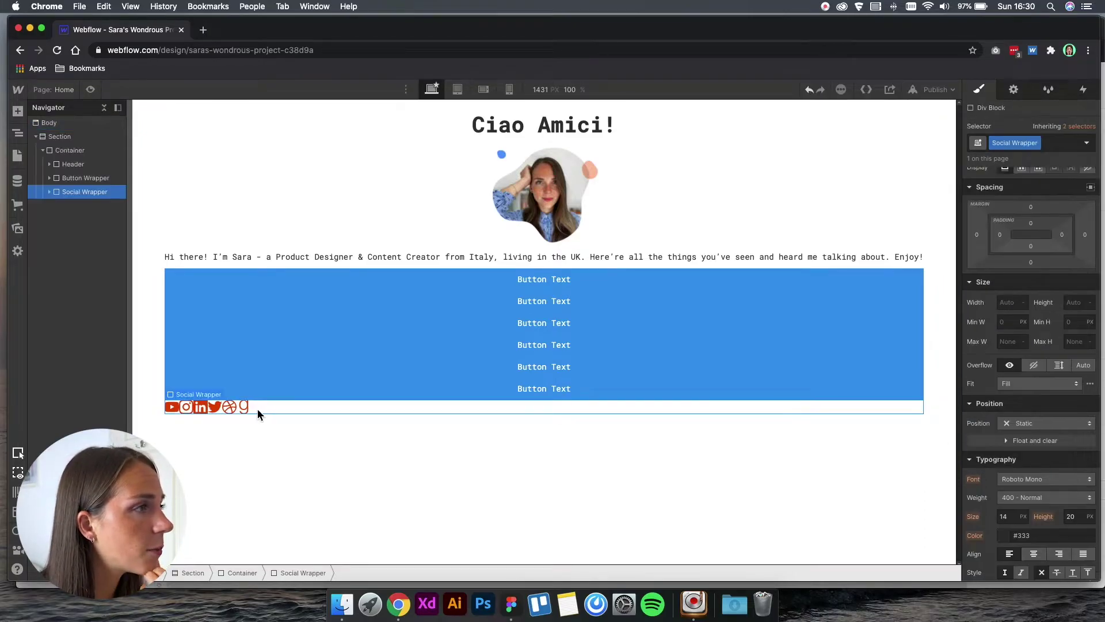
left_click(429, 246)
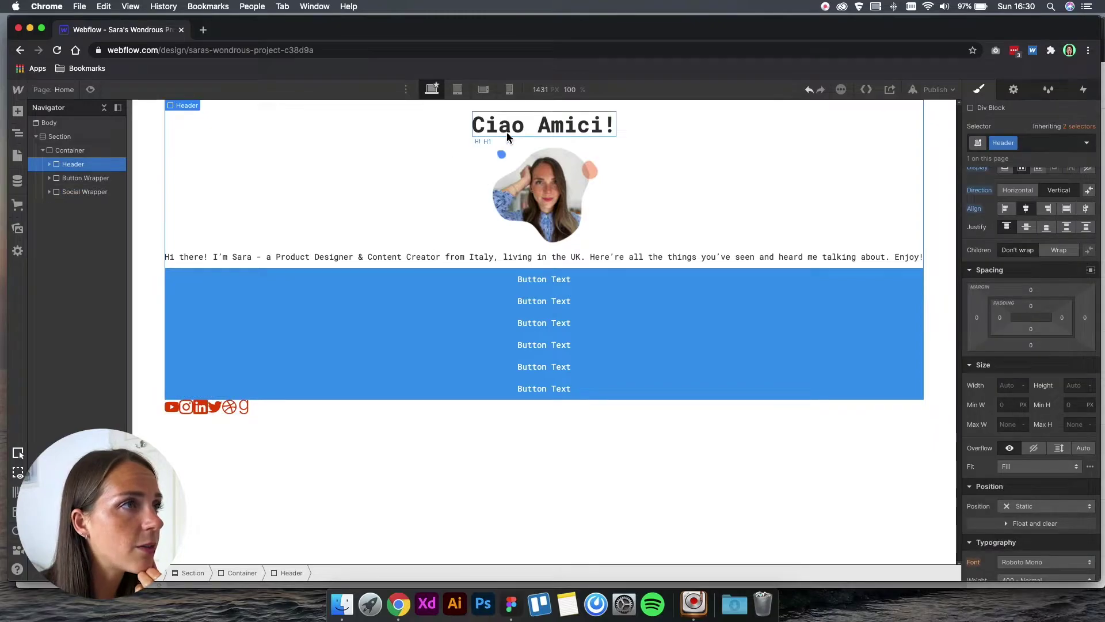
left_click(430, 260)
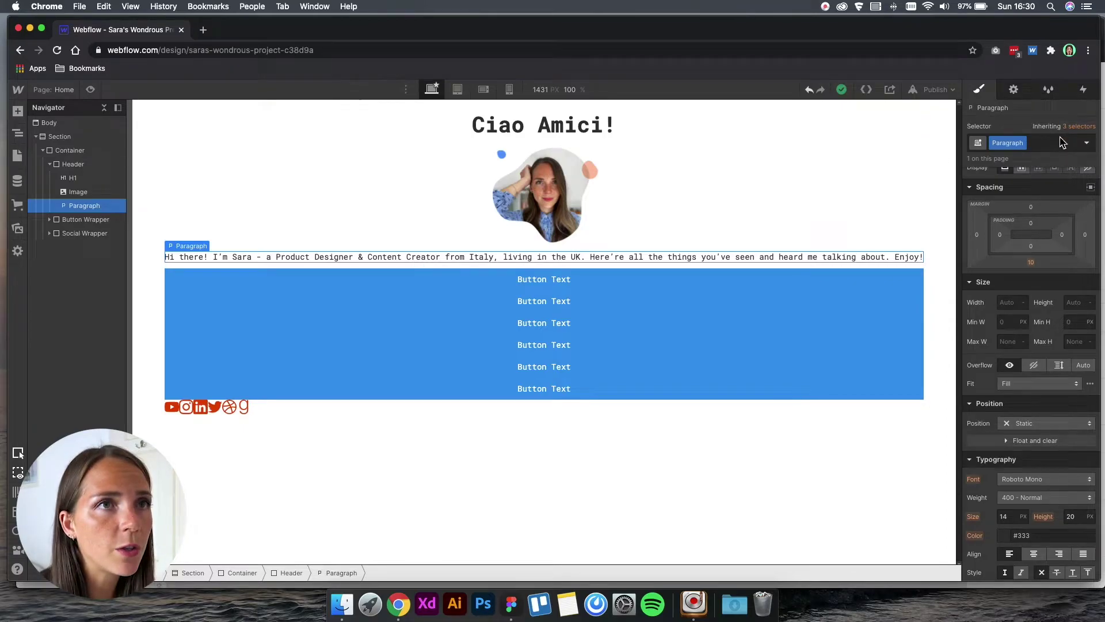
left_click(1079, 126)
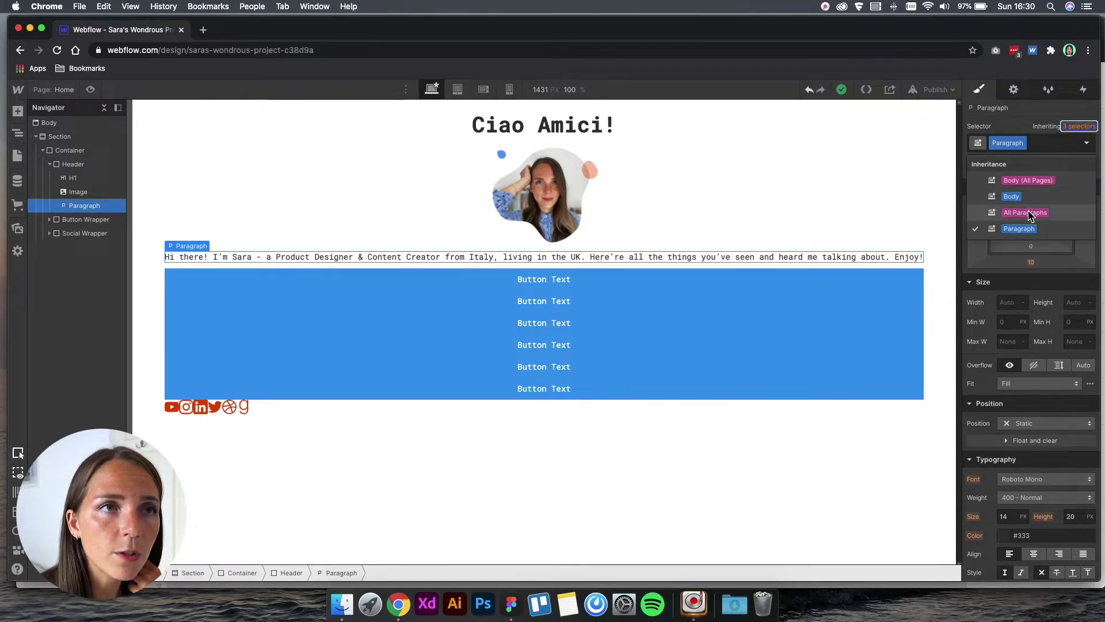
left_click(1061, 128)
left_click(1081, 128)
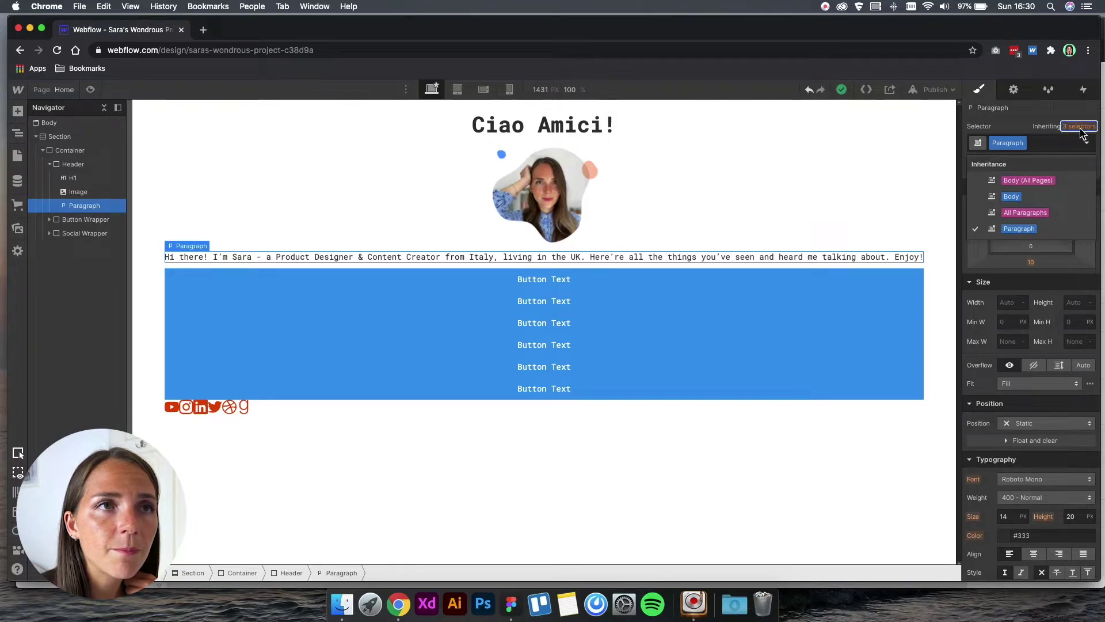
left_click(1087, 126)
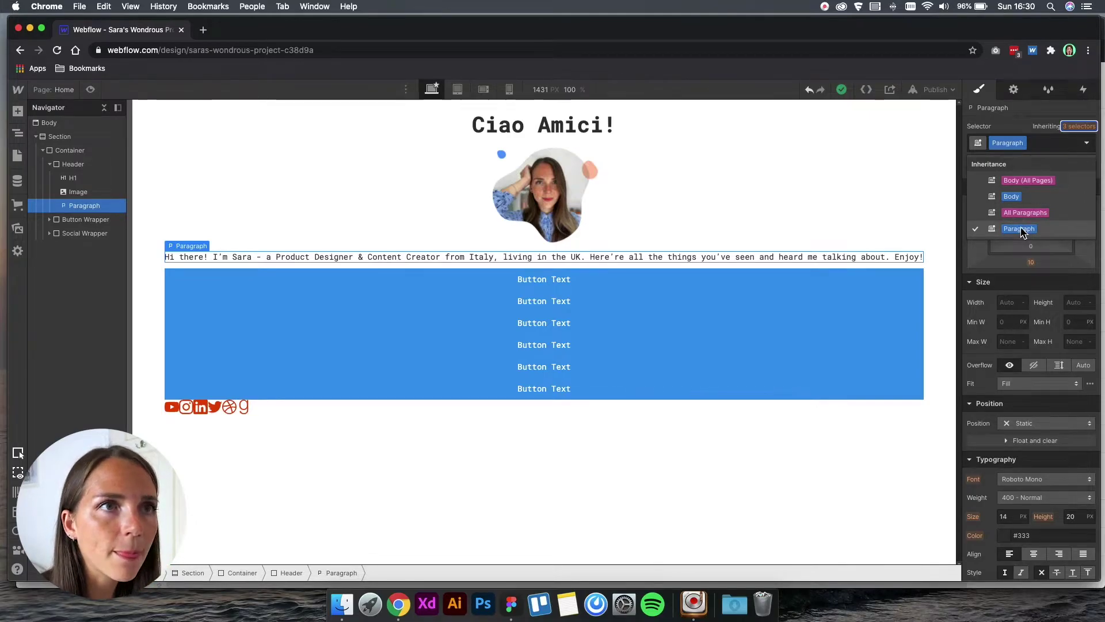
left_click(1022, 212)
left_click(1086, 127)
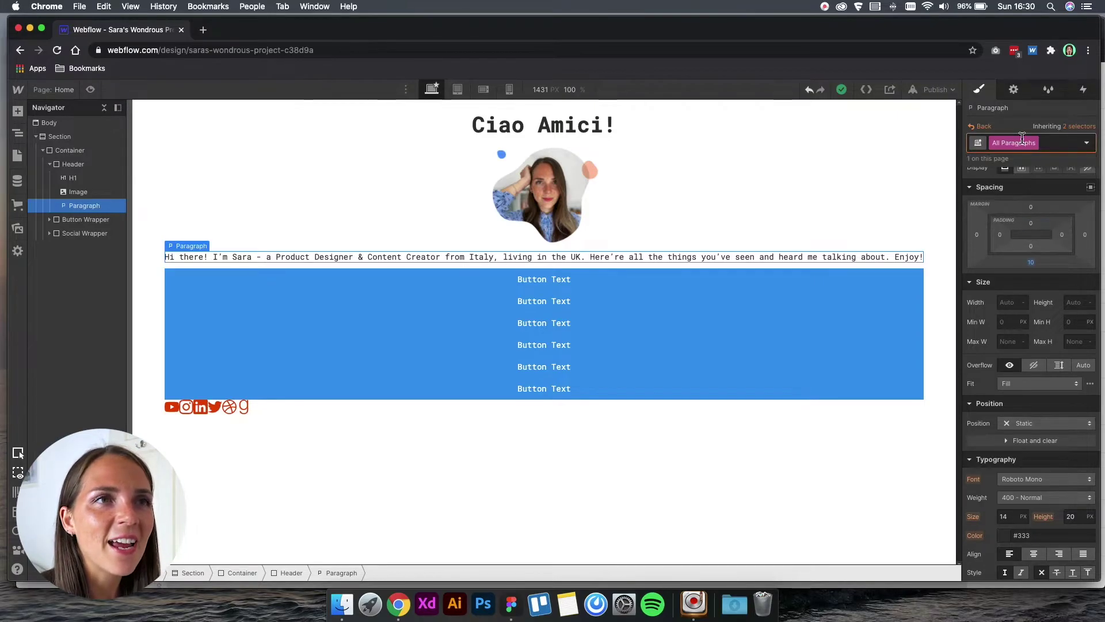
Step: Give all paragraphs 1rem bottom padding, 1rem size, 150% line height and centred text
left_click(1031, 261)
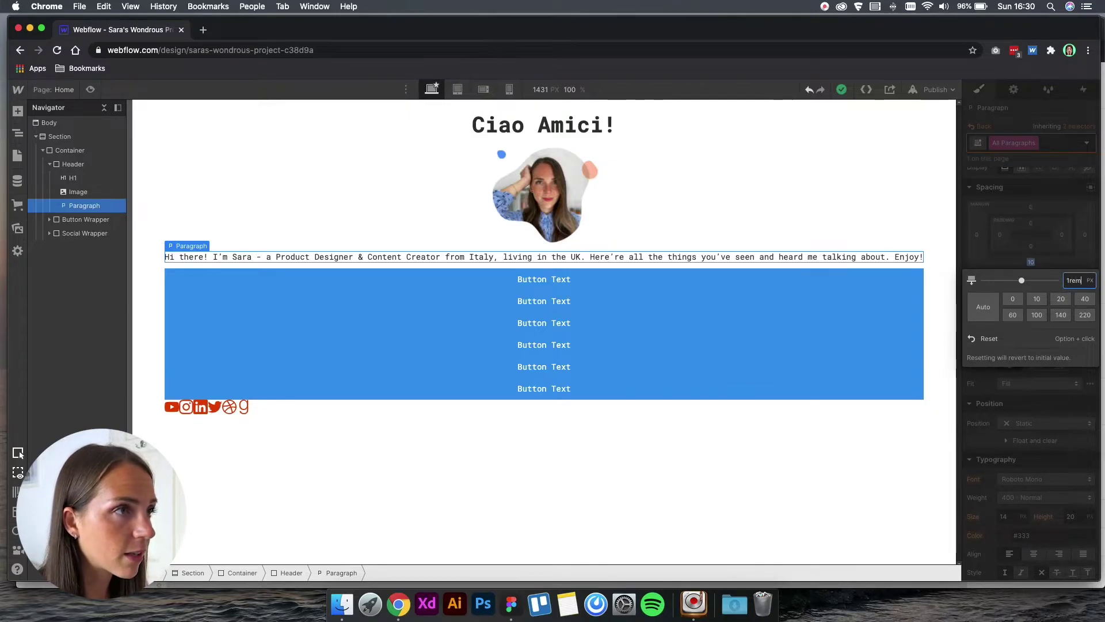
key("Return")
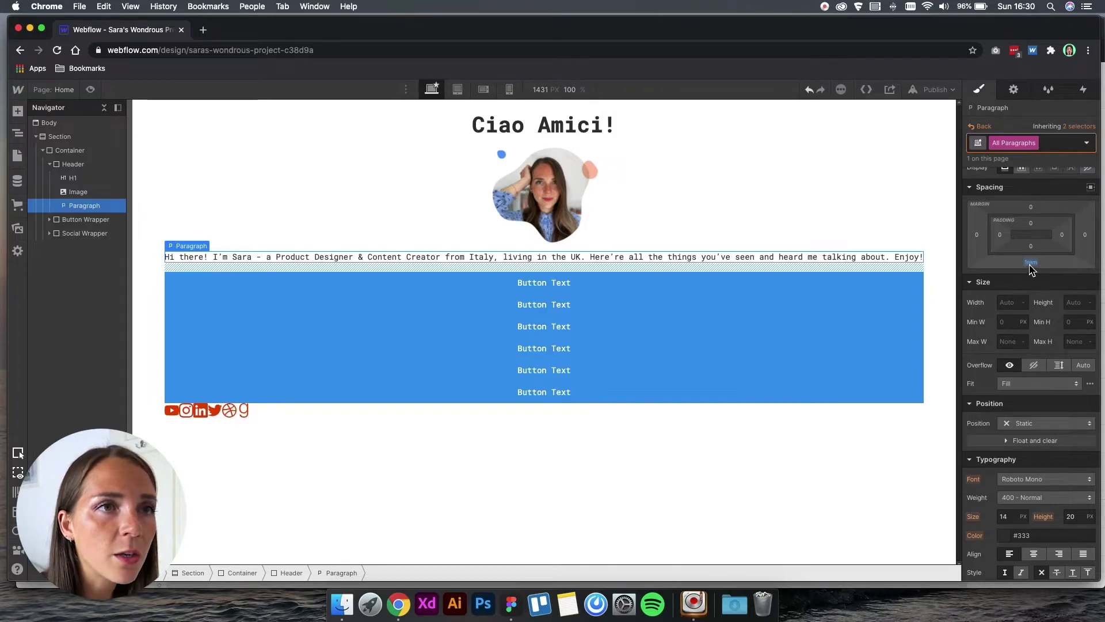
scroll(1024, 299, "down", 5)
scroll(1015, 356, "down", 1)
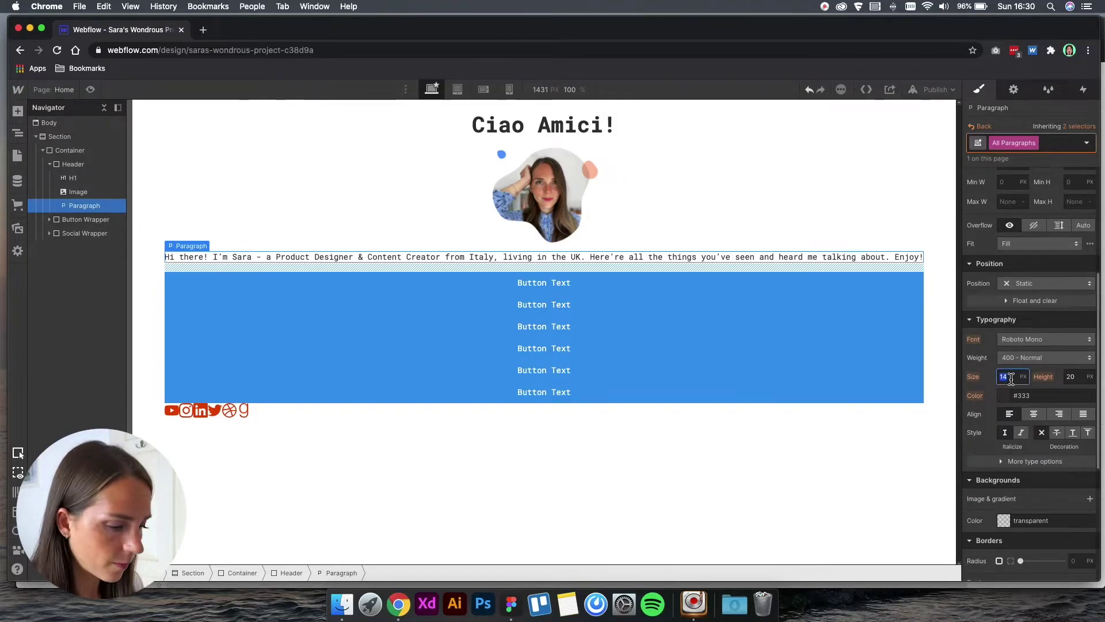
type("1")
key("Return")
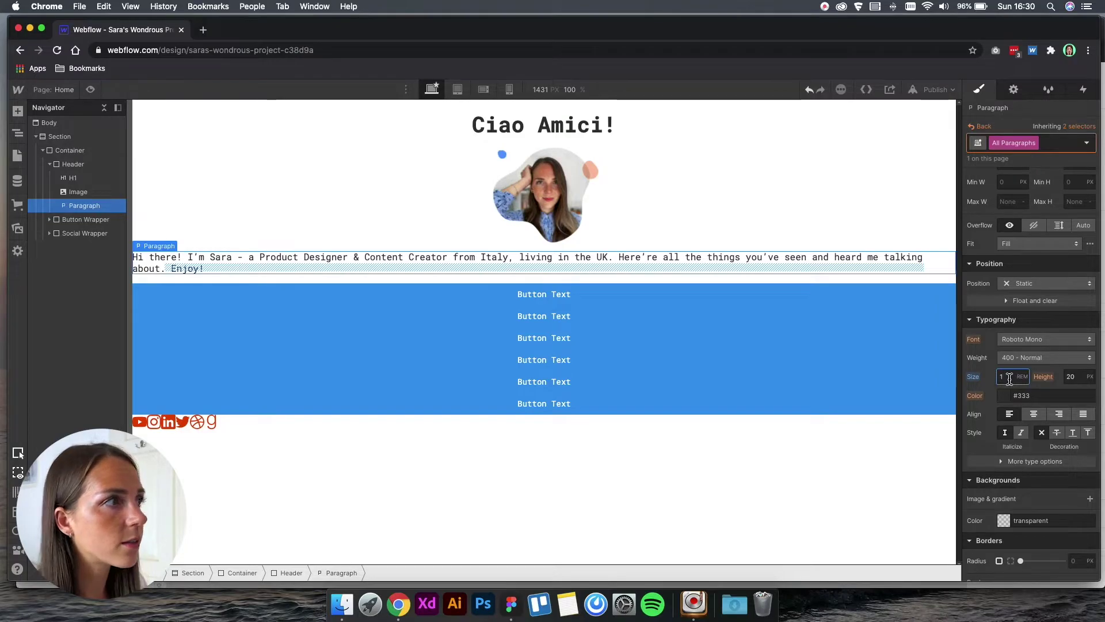
left_click(1070, 378)
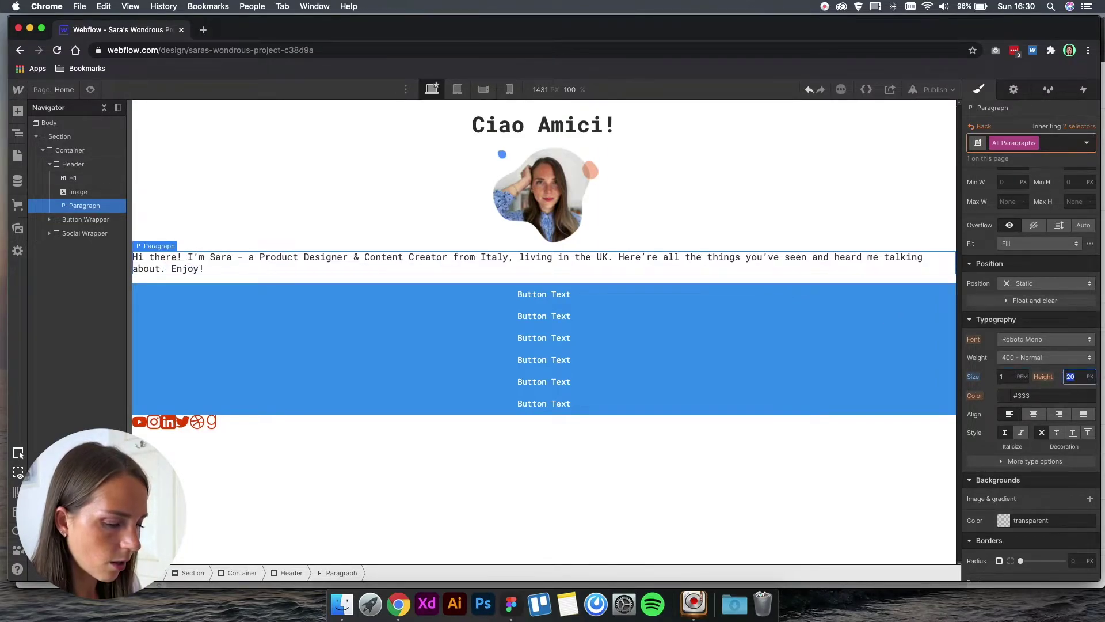
type("150")
key("Return")
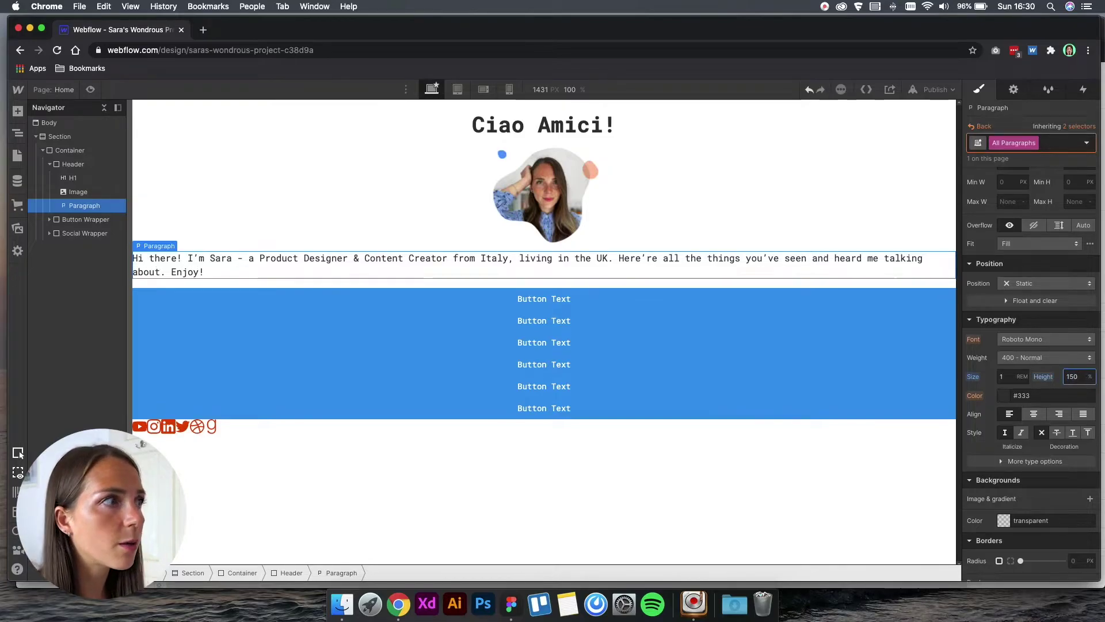
left_click(1024, 415)
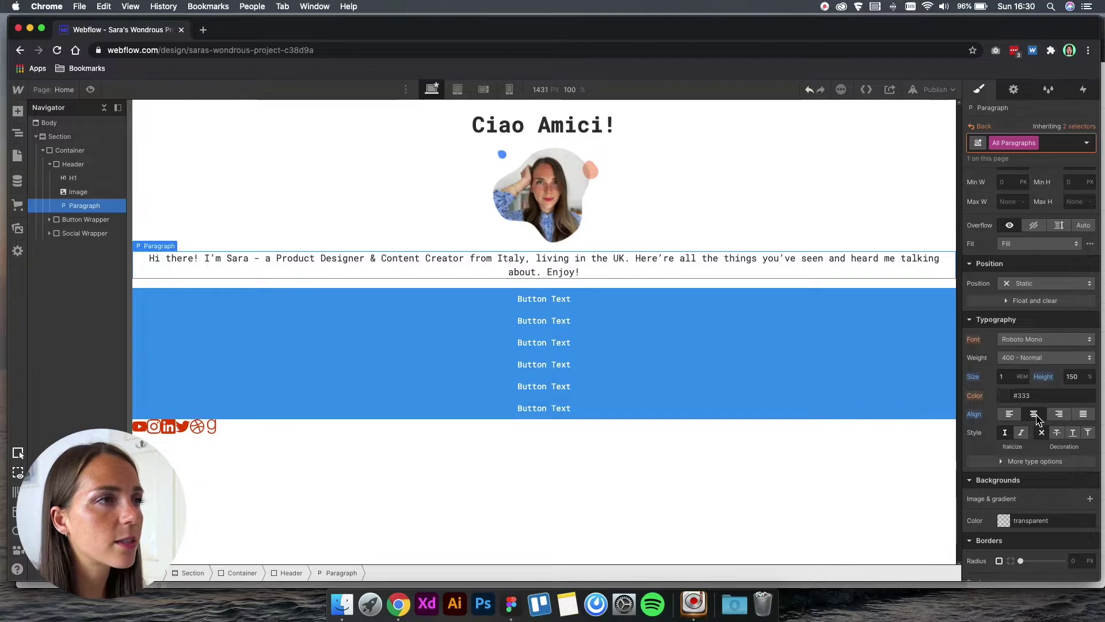
scroll(1038, 420, "down", 3)
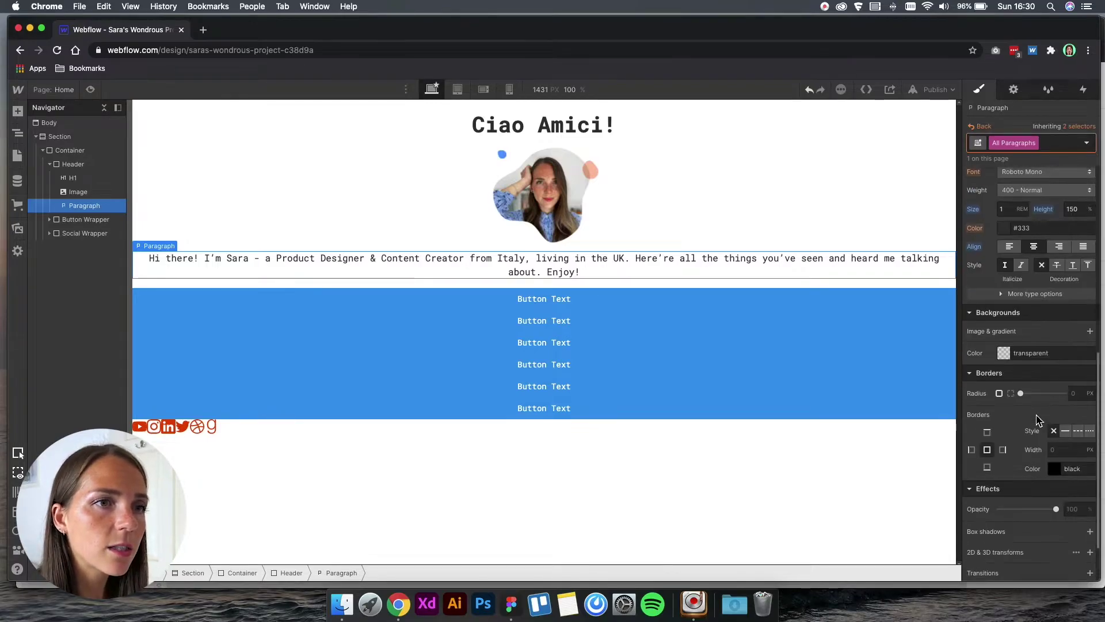
scroll(1037, 420, "up", 3)
Step: Switch the heading's selector to All H1 Headings and set size 2rem with 150% line height
left_click(567, 125)
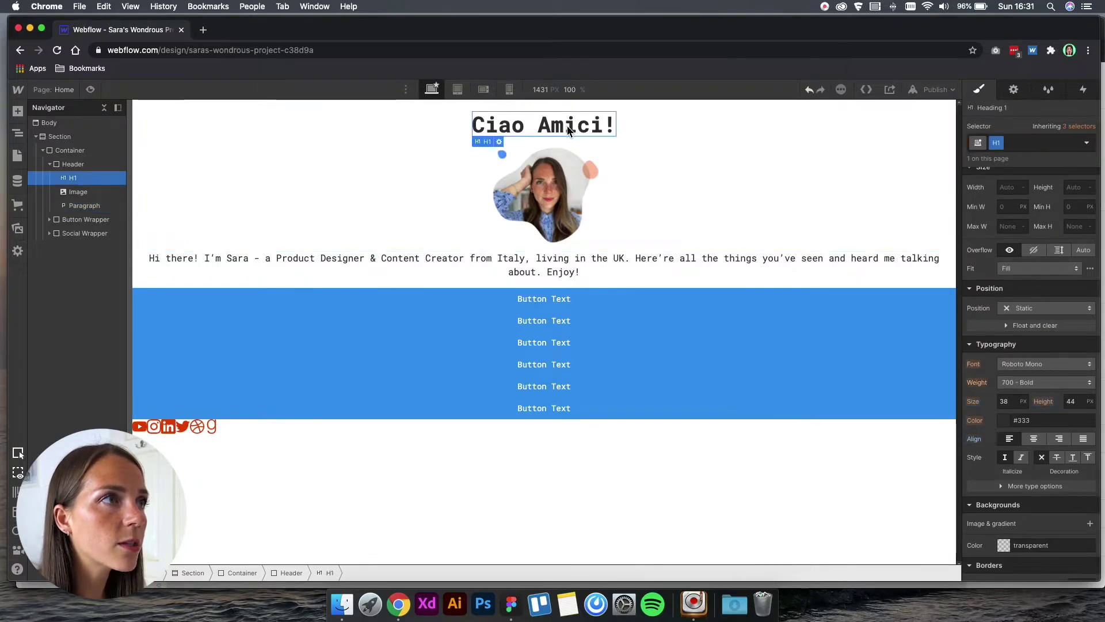
left_click(1079, 126)
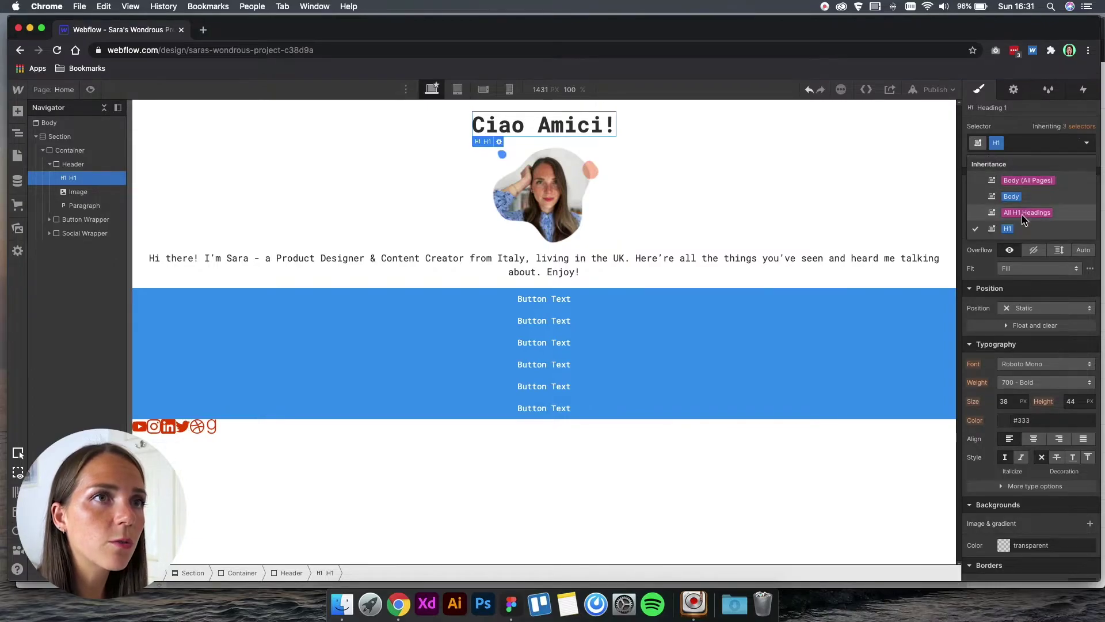
left_click(1027, 213)
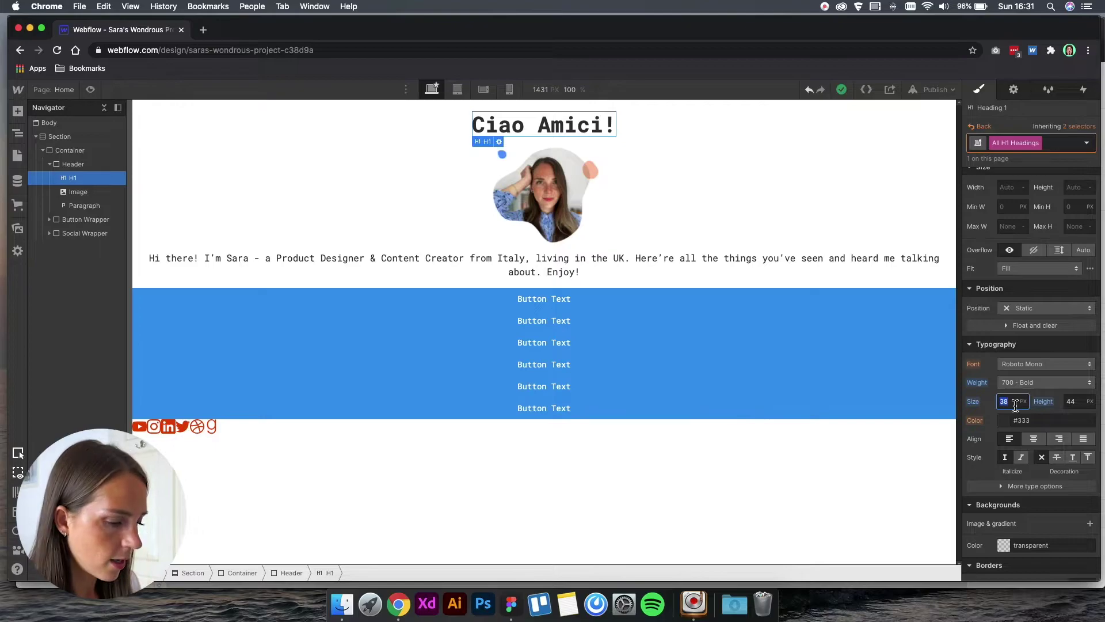
type("2")
key("Return")
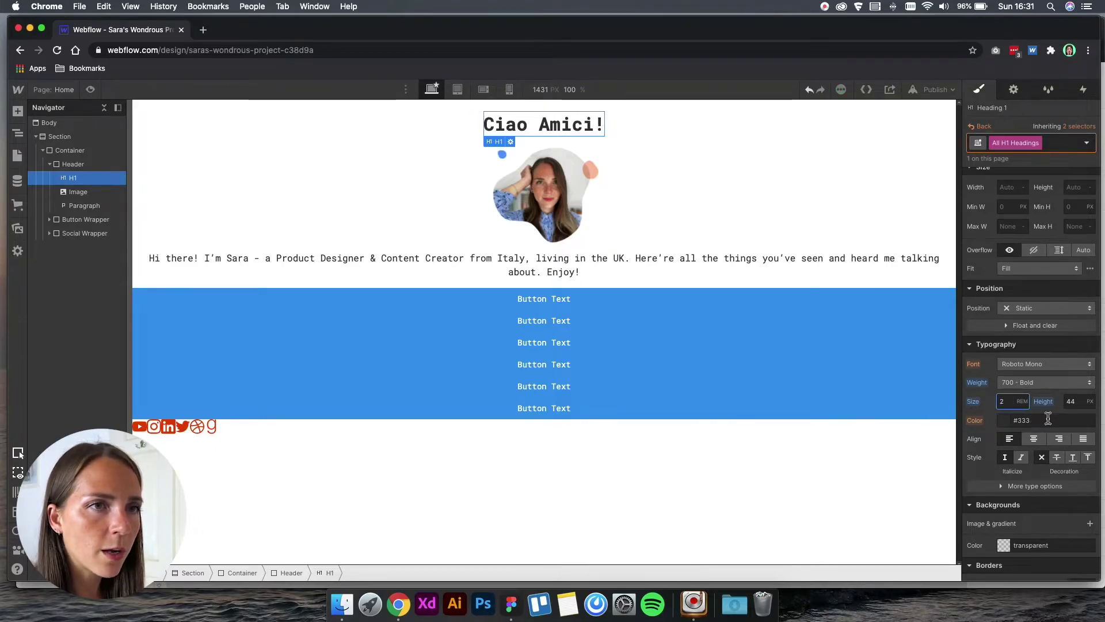
left_click(1089, 401)
type("150")
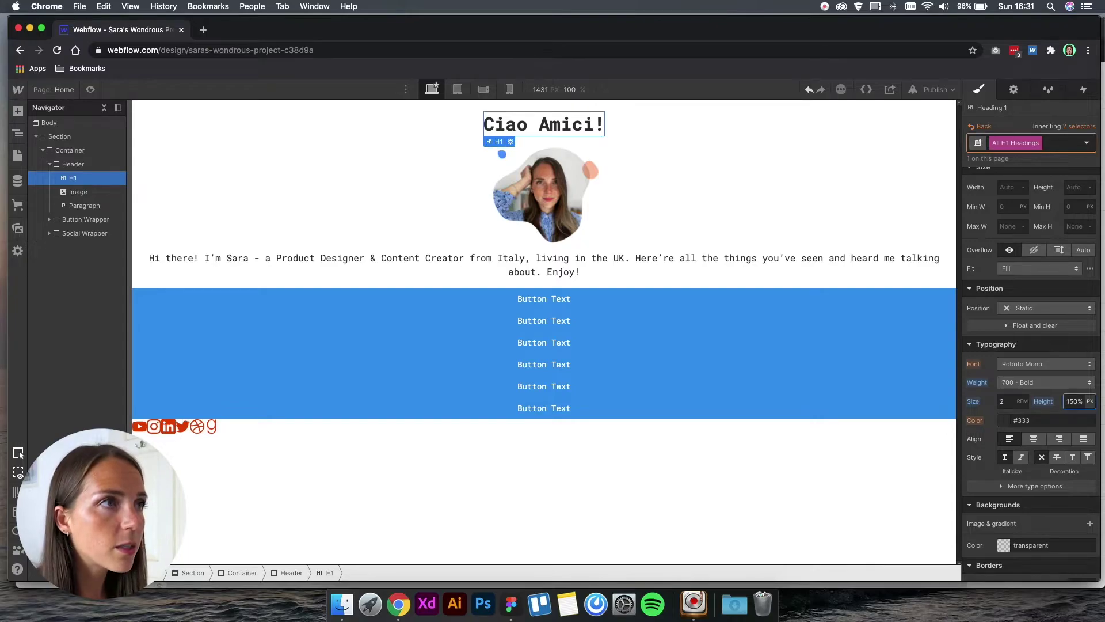
type("%")
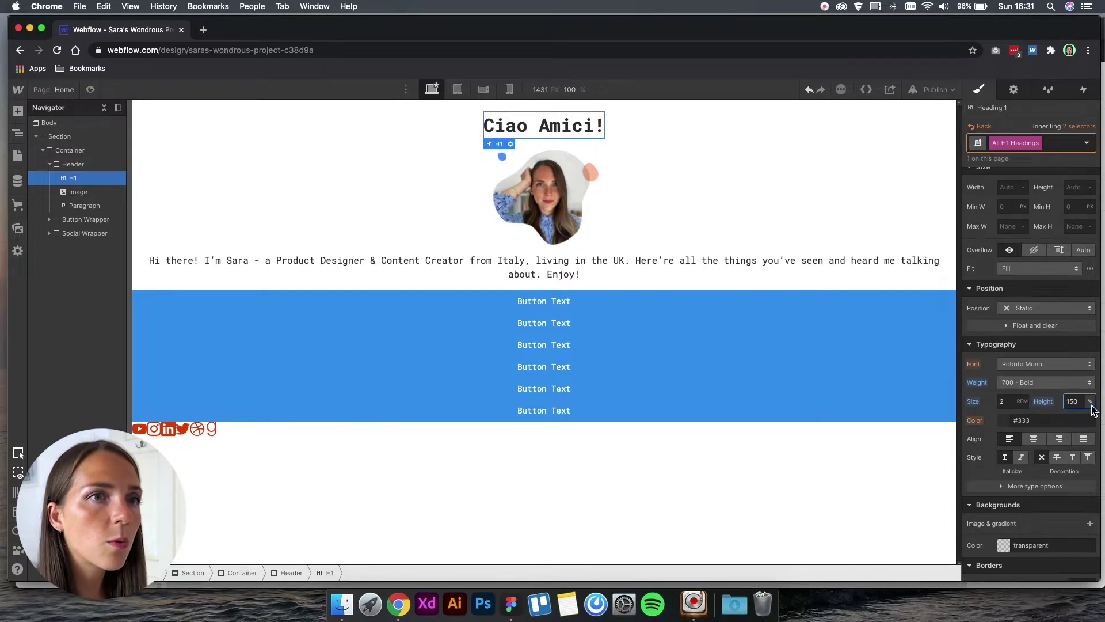
Step: Give all H1 headings zero top margin and a 1rem bottom margin
scroll(1047, 380, "up", 4)
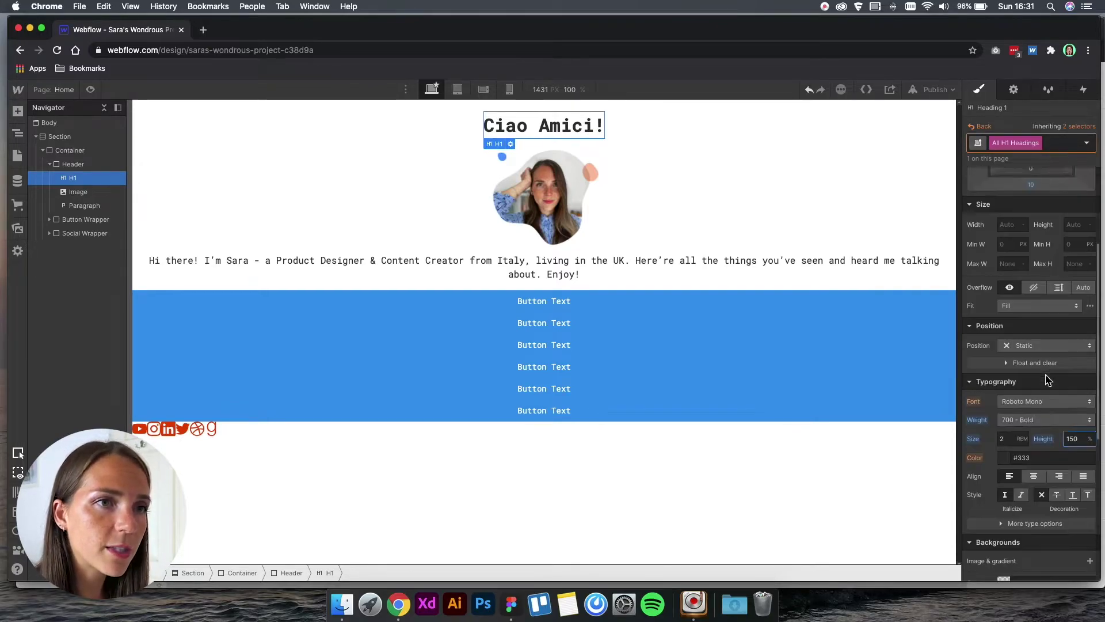
left_click(1030, 195)
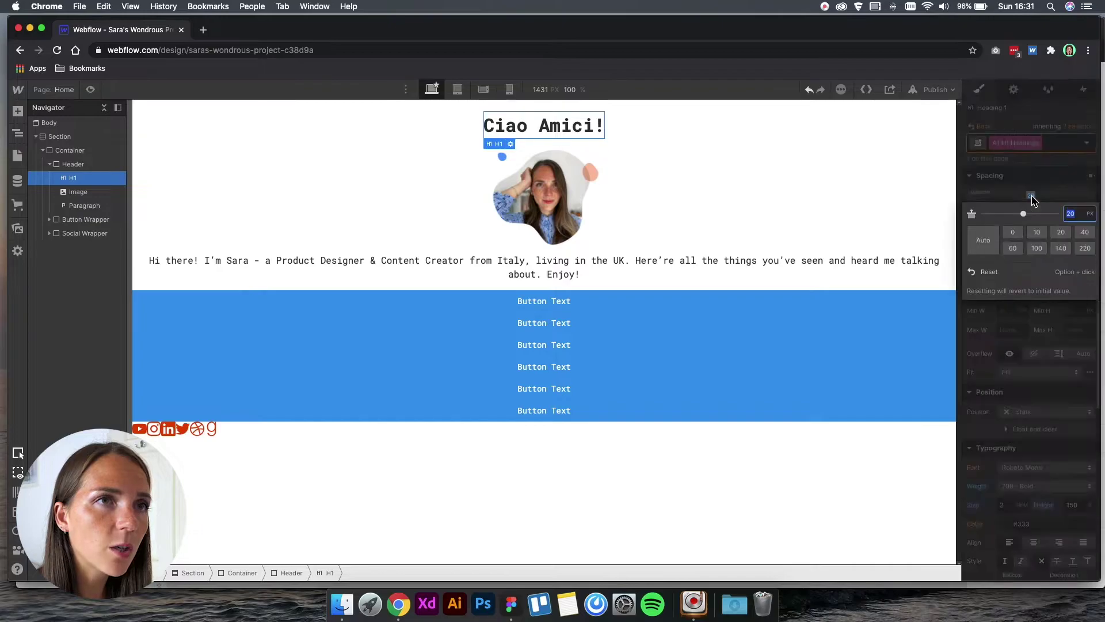
left_click(1014, 232)
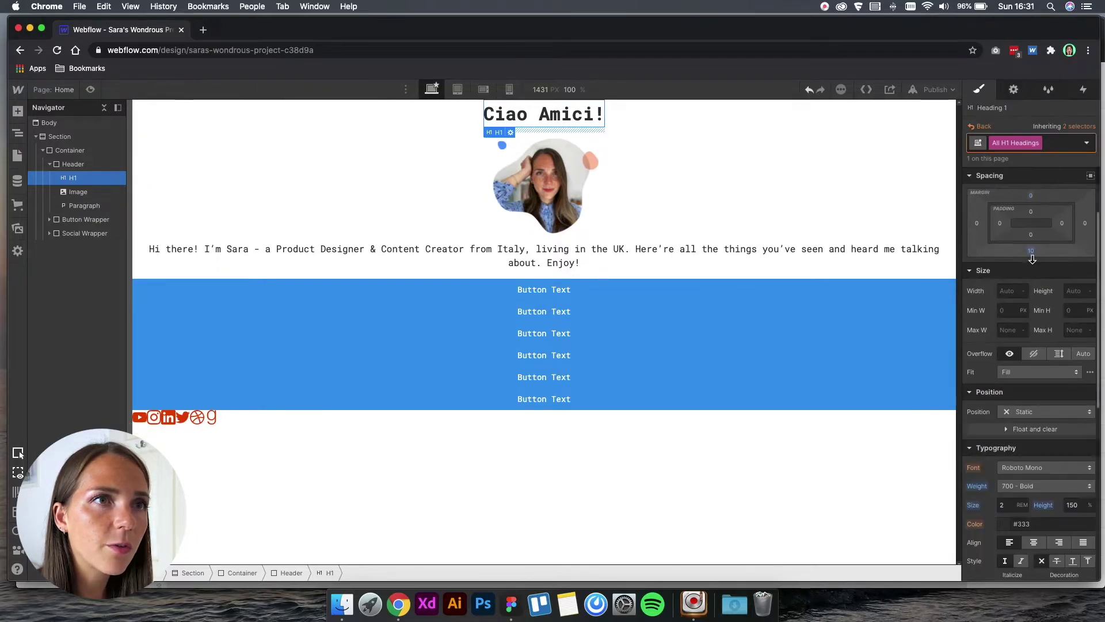
left_click(1030, 251)
type("1")
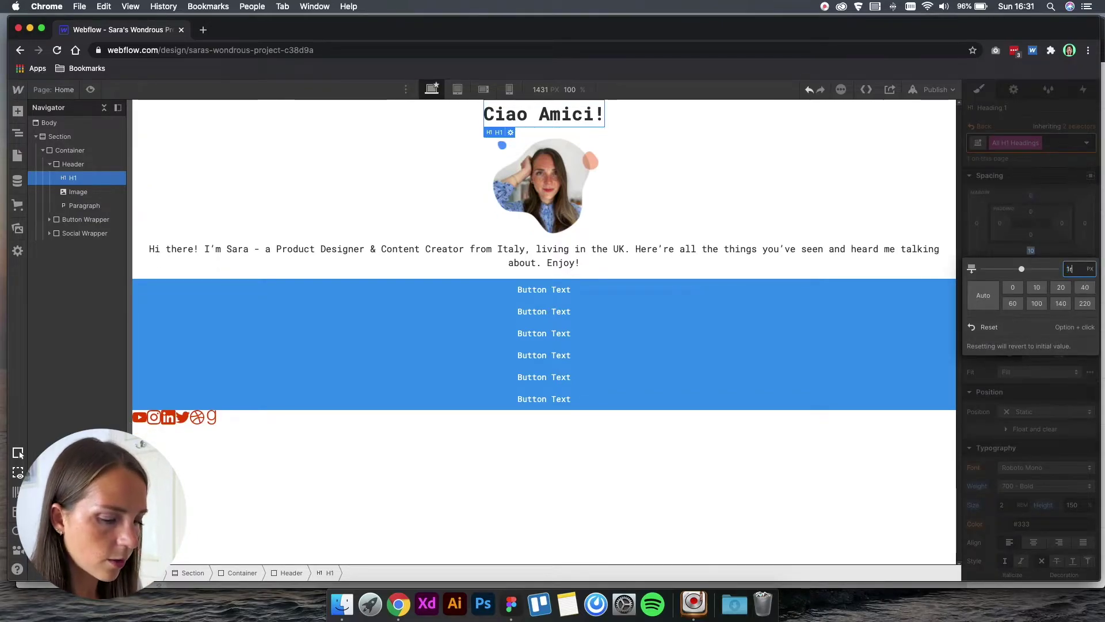
type("rem")
key("Return")
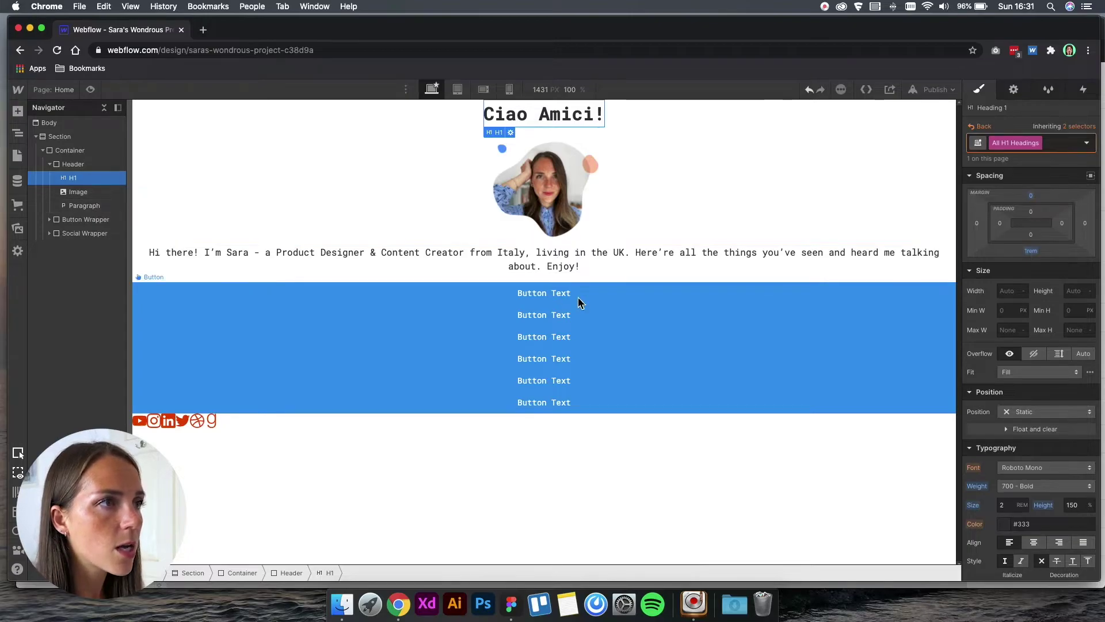
left_click(598, 300)
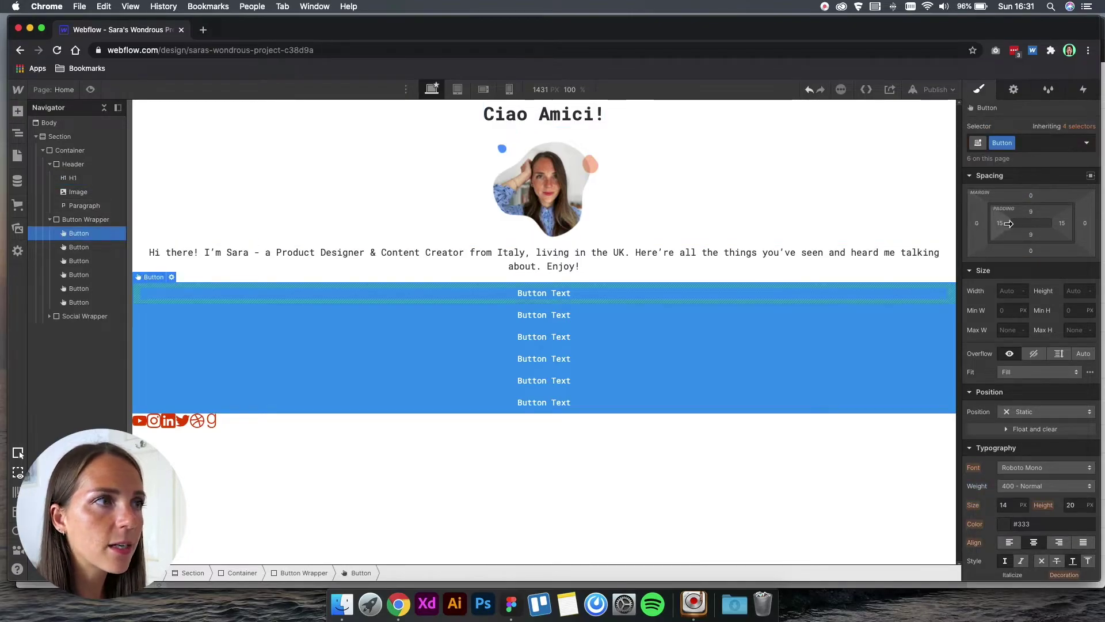
Step: Switch the button's selector to All Links and give each link a 0.5rem bottom margin
left_click(1080, 127)
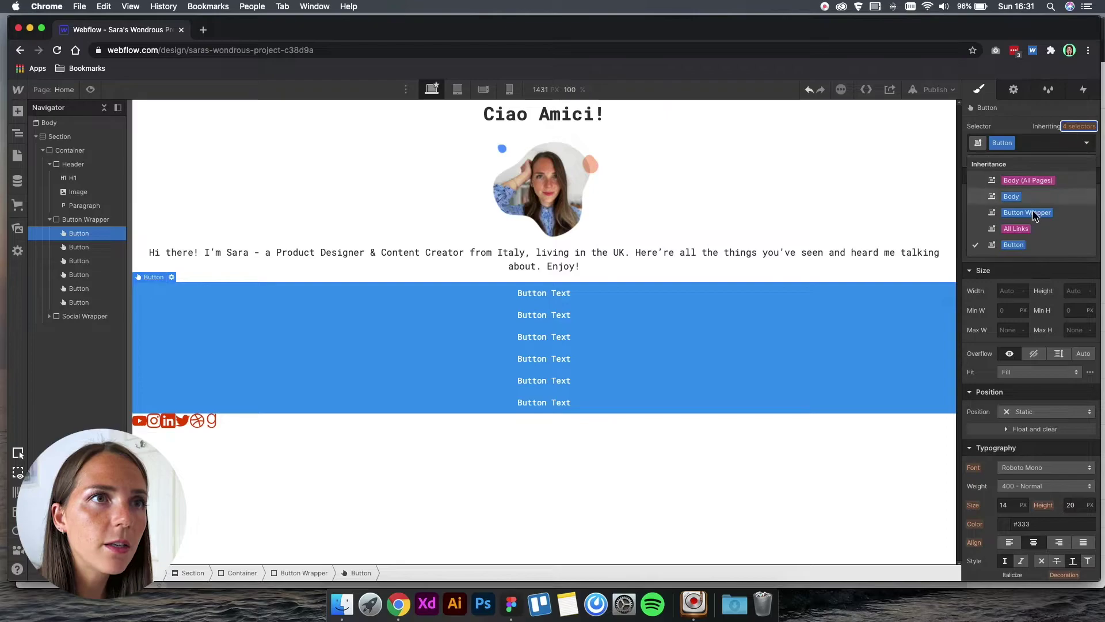
left_click(1026, 228)
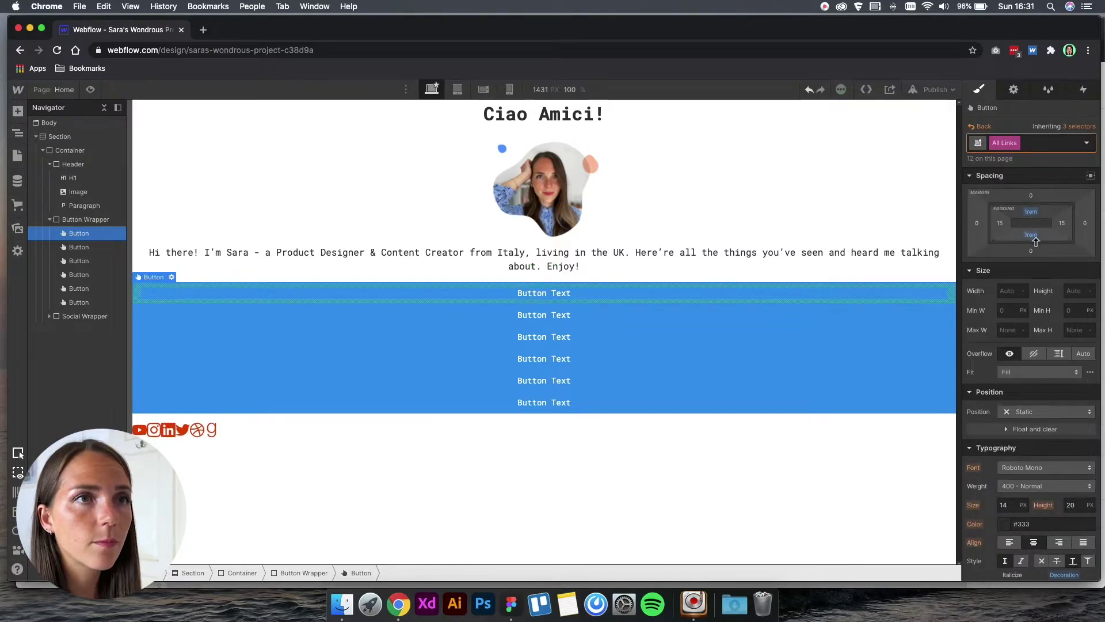
scroll(1021, 317, "down", 5)
left_click(1013, 363)
scroll(1022, 345, "up", 8)
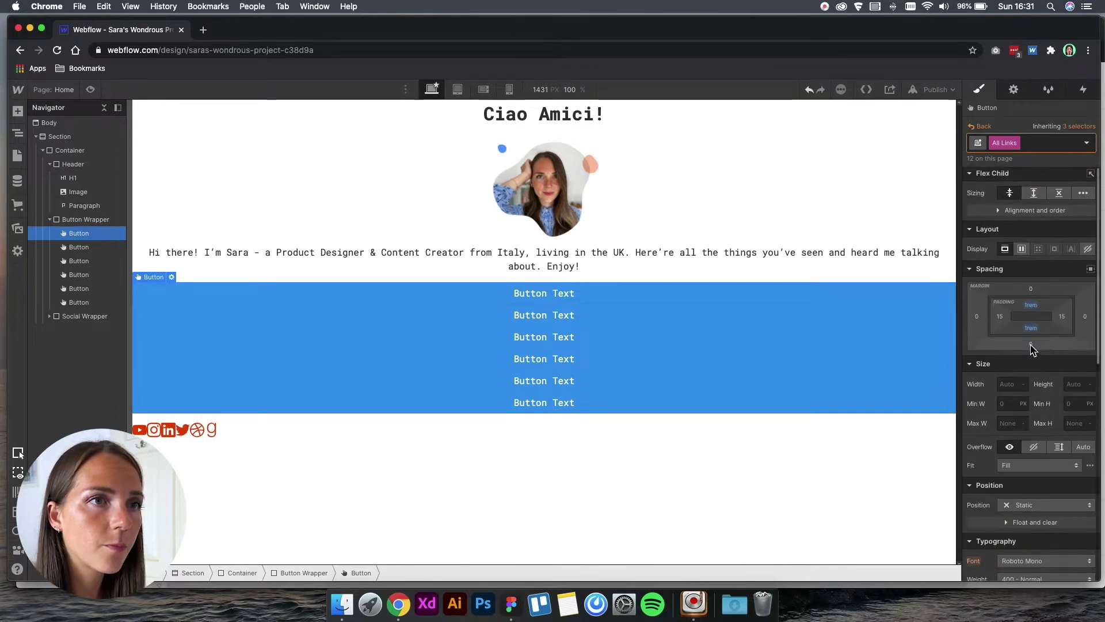
left_click(1031, 343)
type("0.5r")
key("Return")
left_click(198, 456)
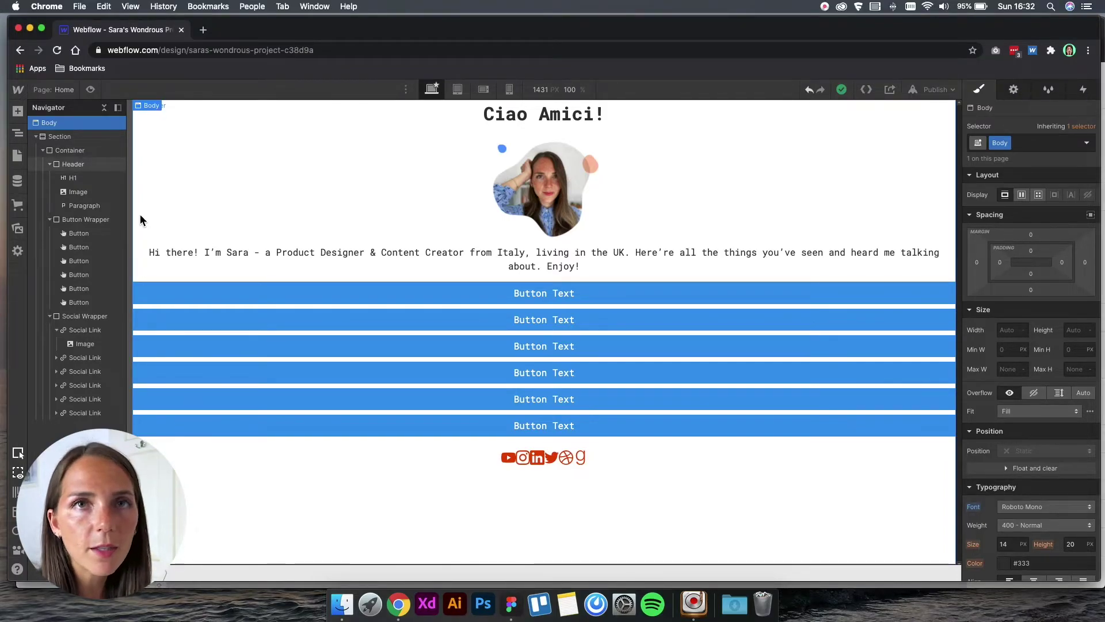
Step: Give the Container 4rem top padding and 1rem horizontal padding
left_click(43, 150)
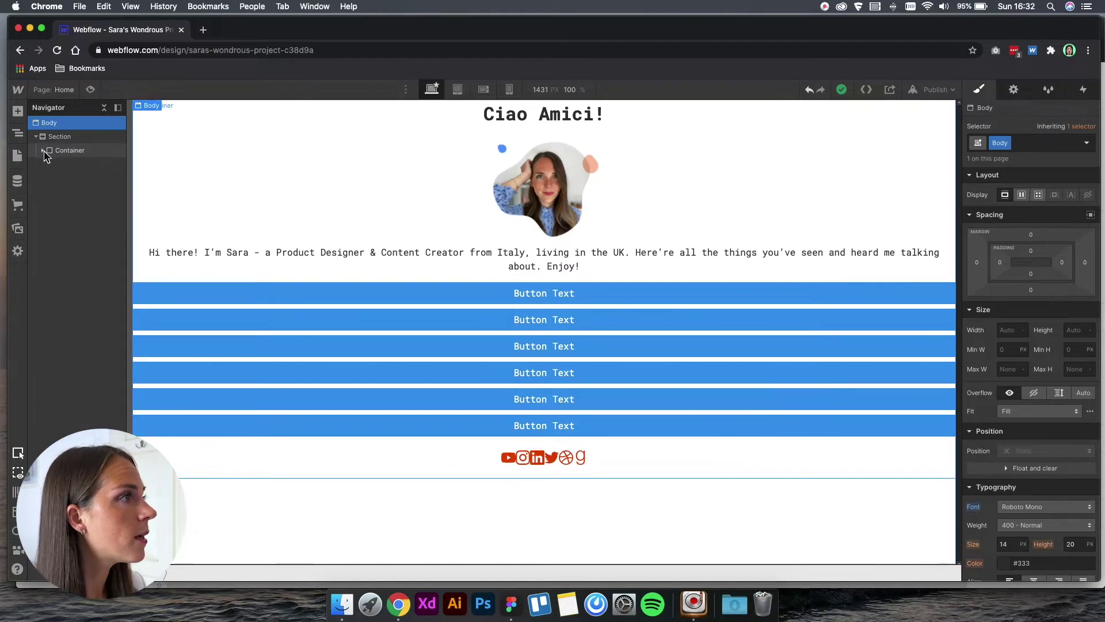
left_click(43, 150)
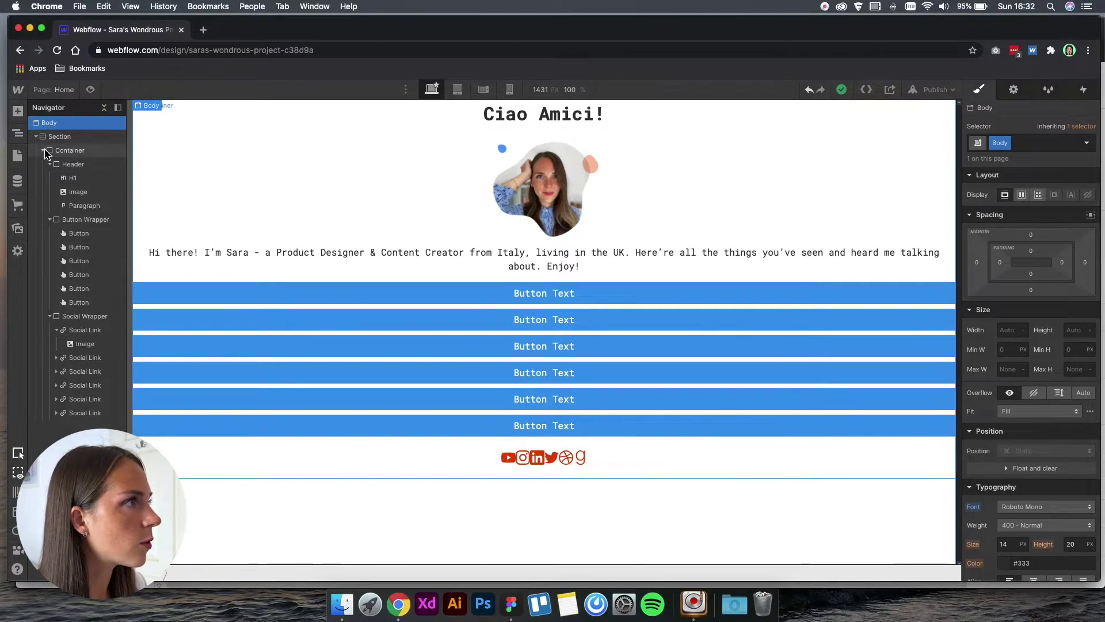
left_click(45, 153)
left_click(43, 150)
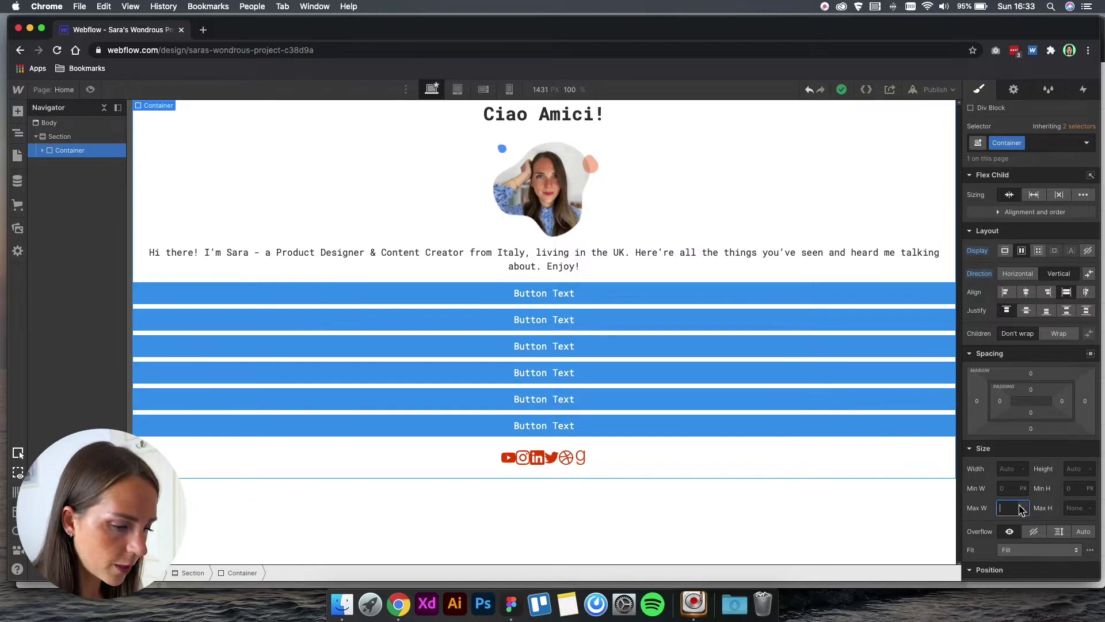
type("50%")
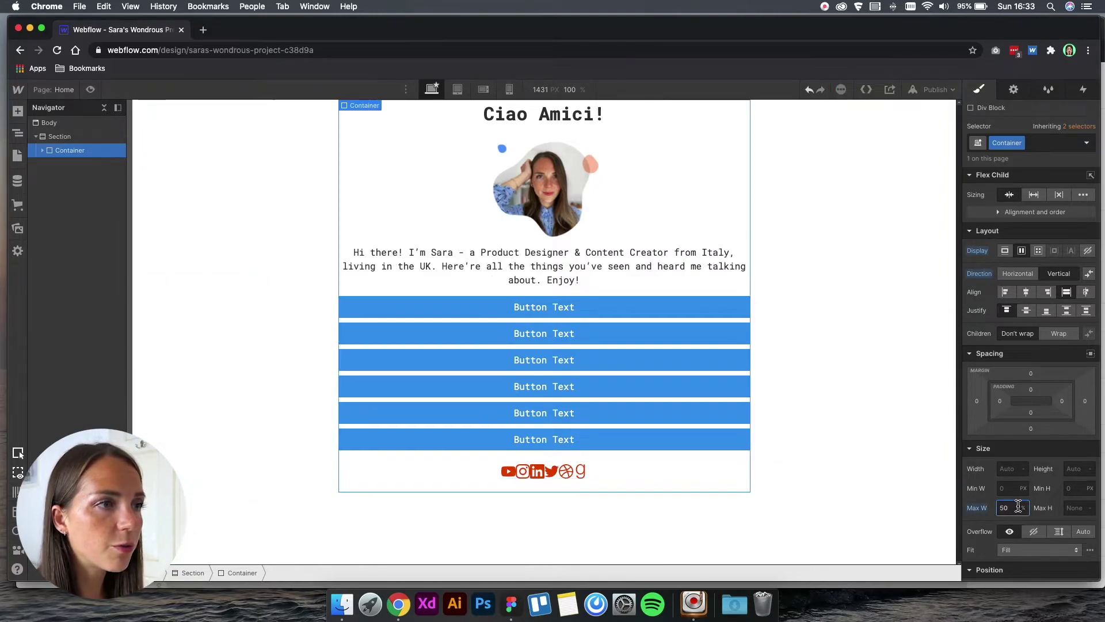
left_click(1033, 392)
key("Escape")
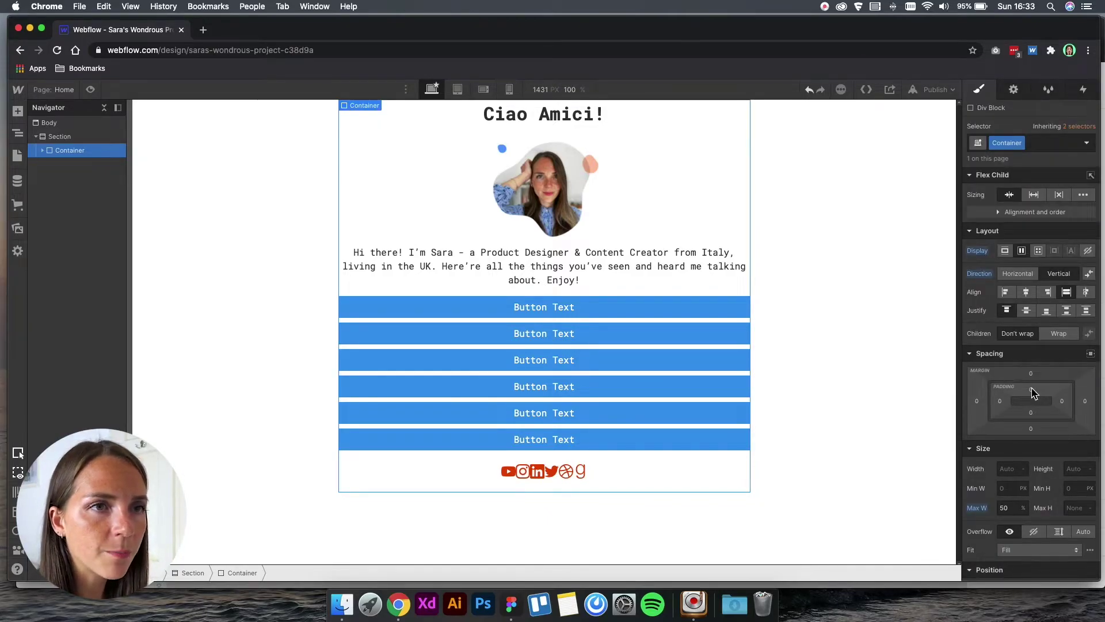
left_click(1033, 395)
type("4rem")
key("Return")
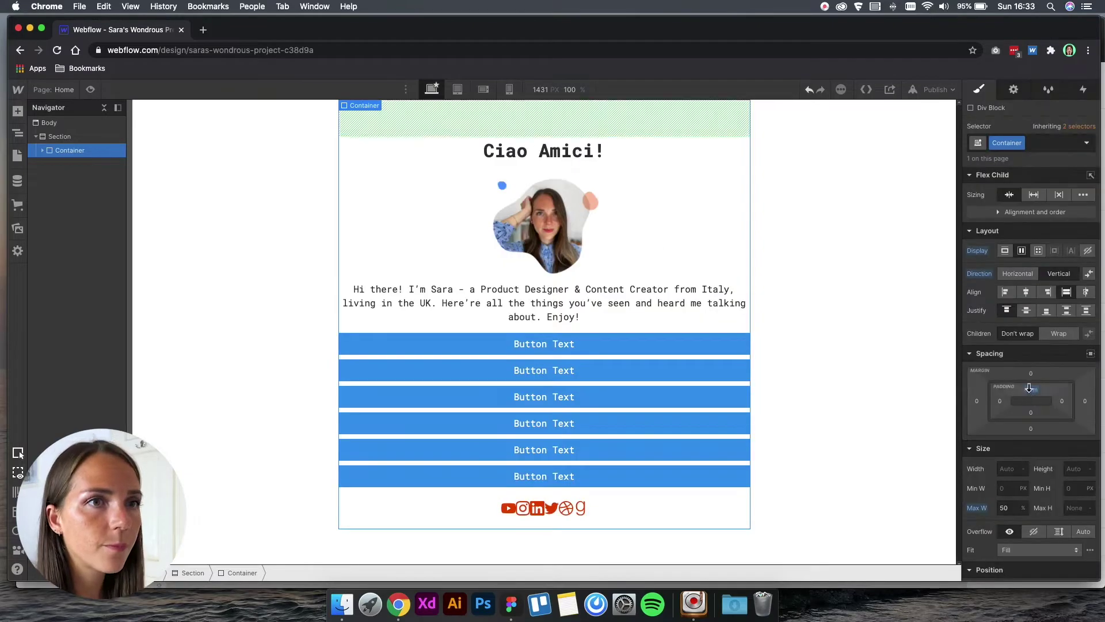
left_click(1000, 401)
type("1rem")
key("Return")
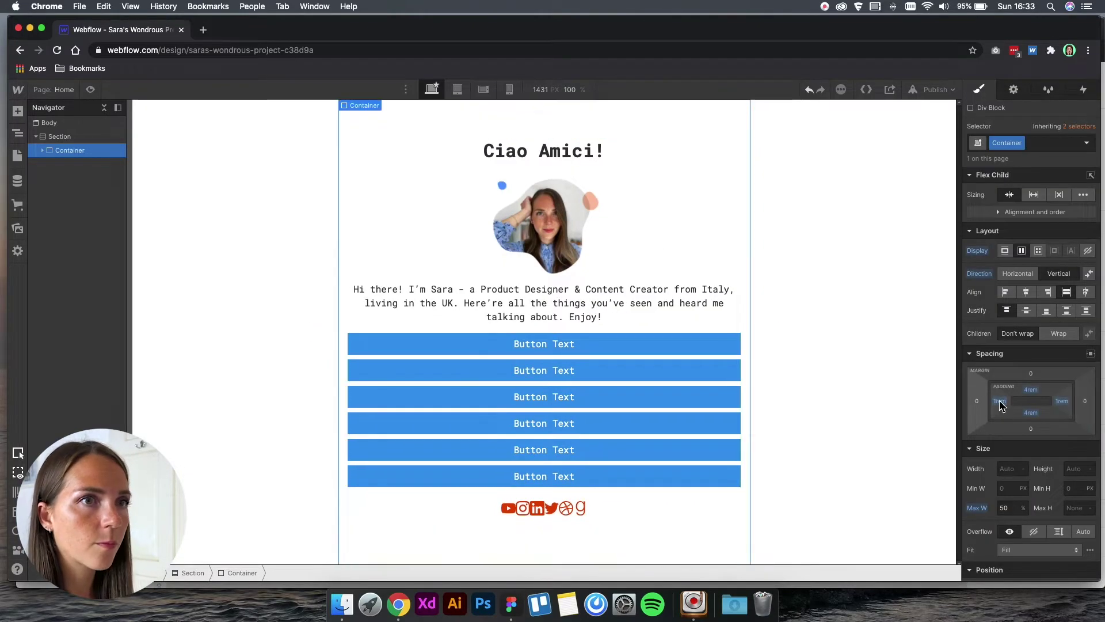
Step: Give the link buttons 1rem vertical padding and widen the social icons' side padding
left_click(506, 509)
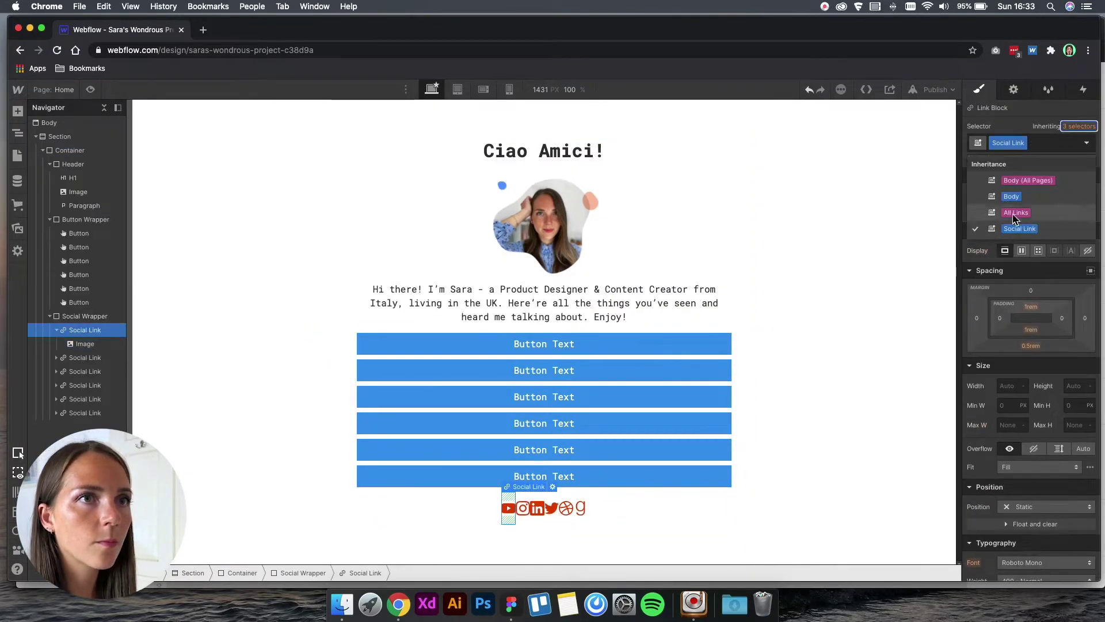
left_click(1030, 329)
left_click(982, 366)
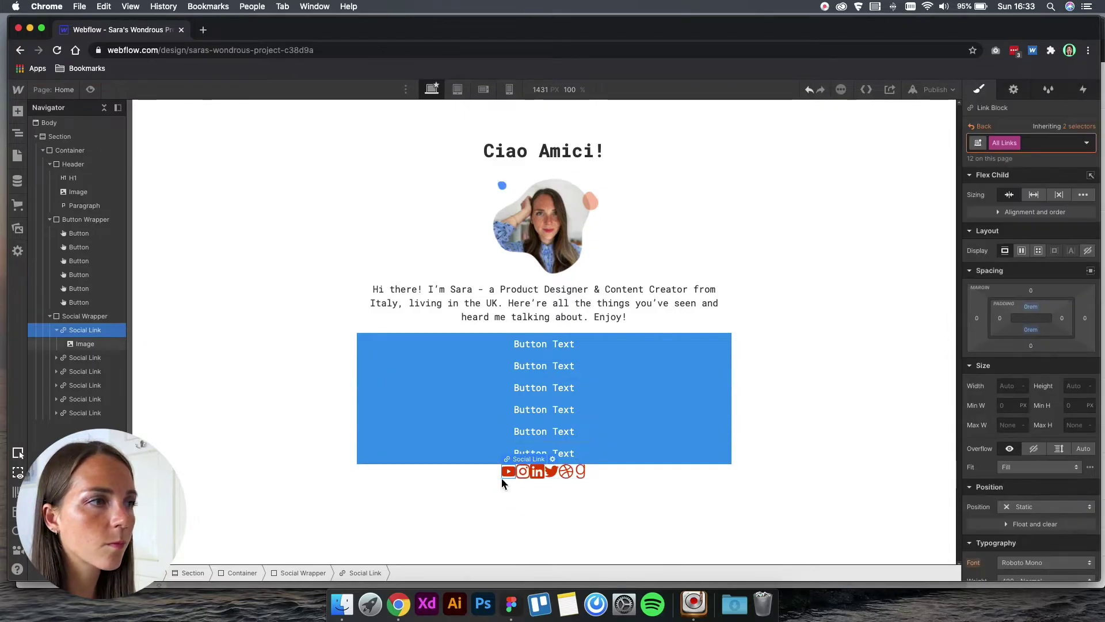
left_click(502, 478)
left_click(544, 344)
left_click(1031, 307)
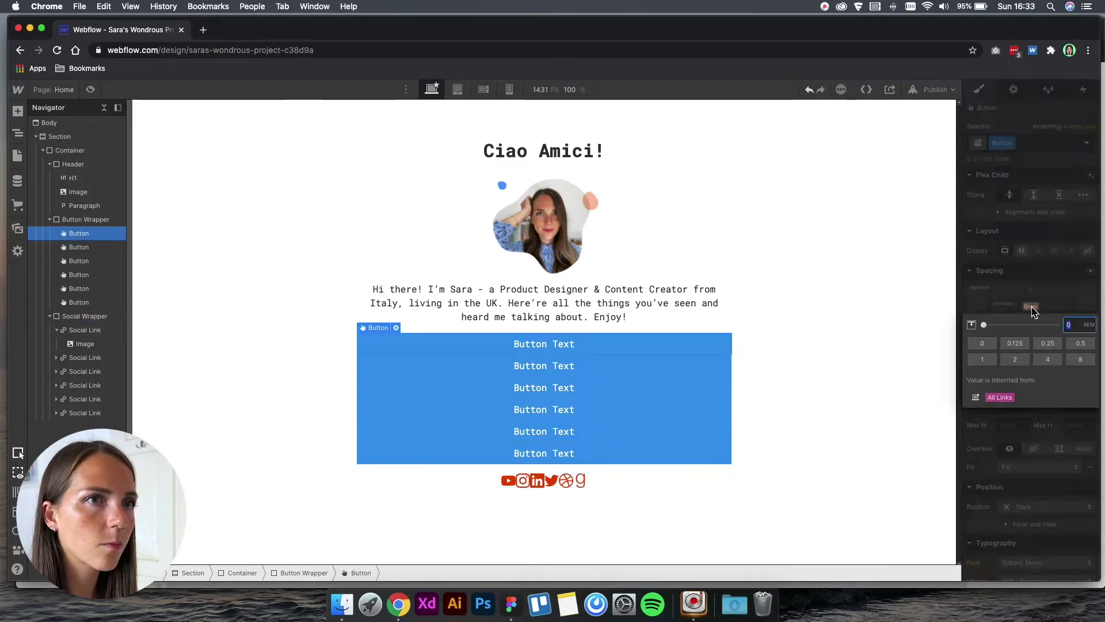
key("Return")
left_click(1031, 330)
type("1")
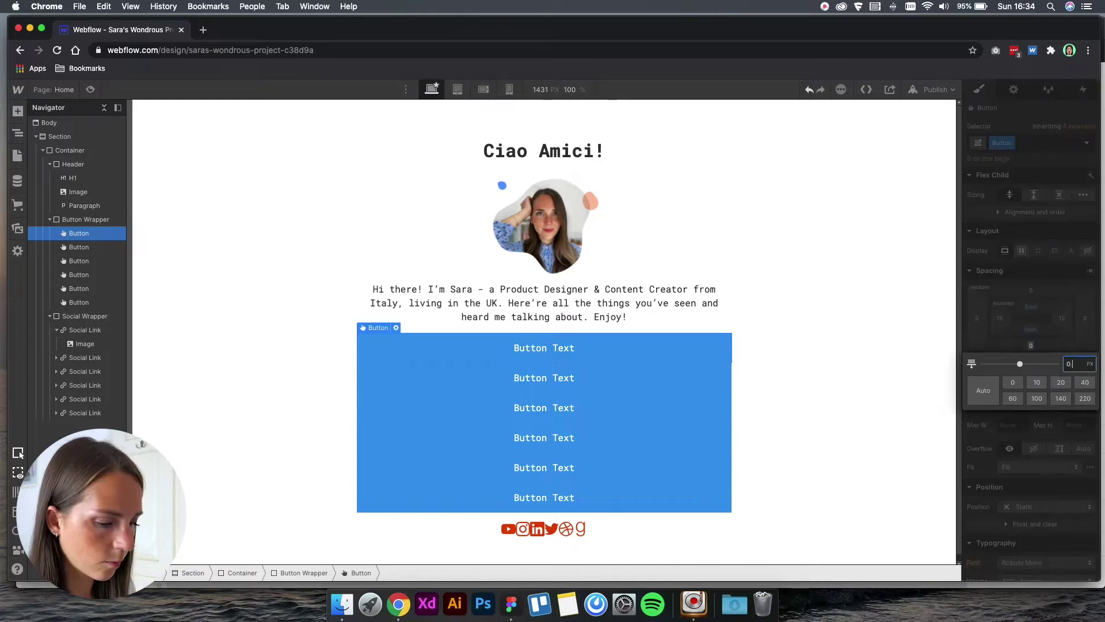
key("Return")
left_click(507, 521)
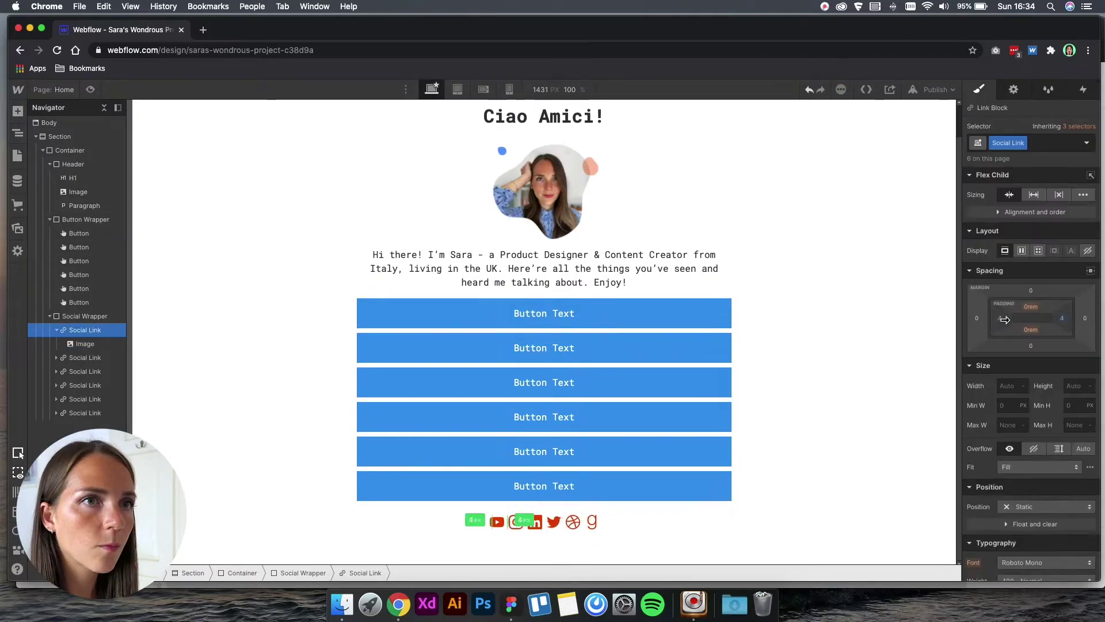
left_click_drag(1062, 319, 1063, 320)
left_click(557, 468)
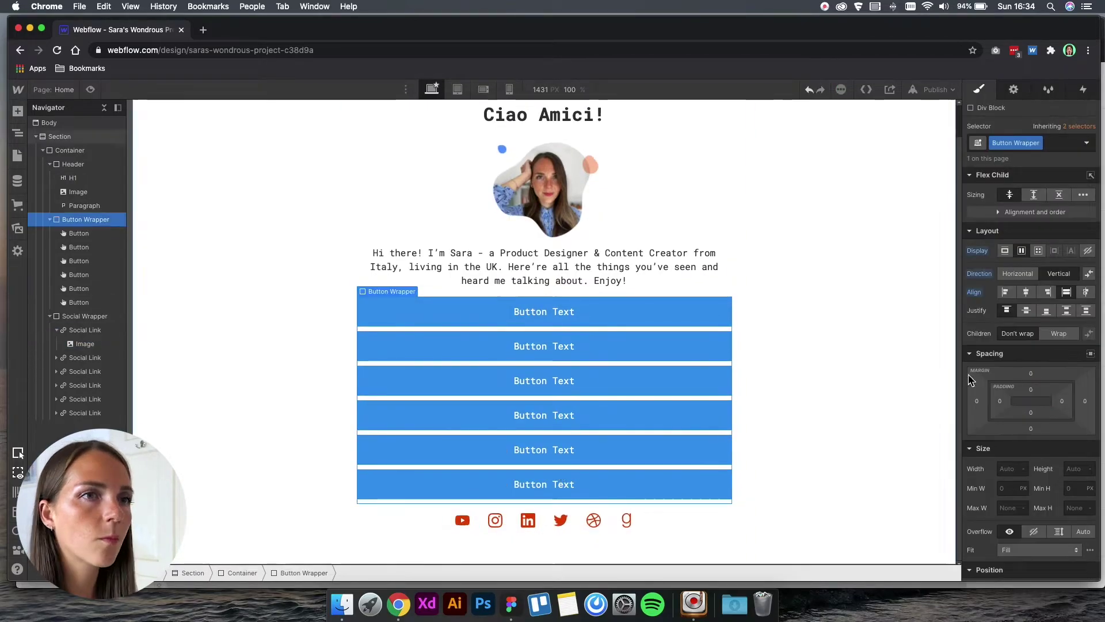
Step: Give the intro paragraph a 1rem top and bottom margin
left_click(544, 267)
left_click(1031, 373)
type("1r")
key("Return")
left_click(587, 343)
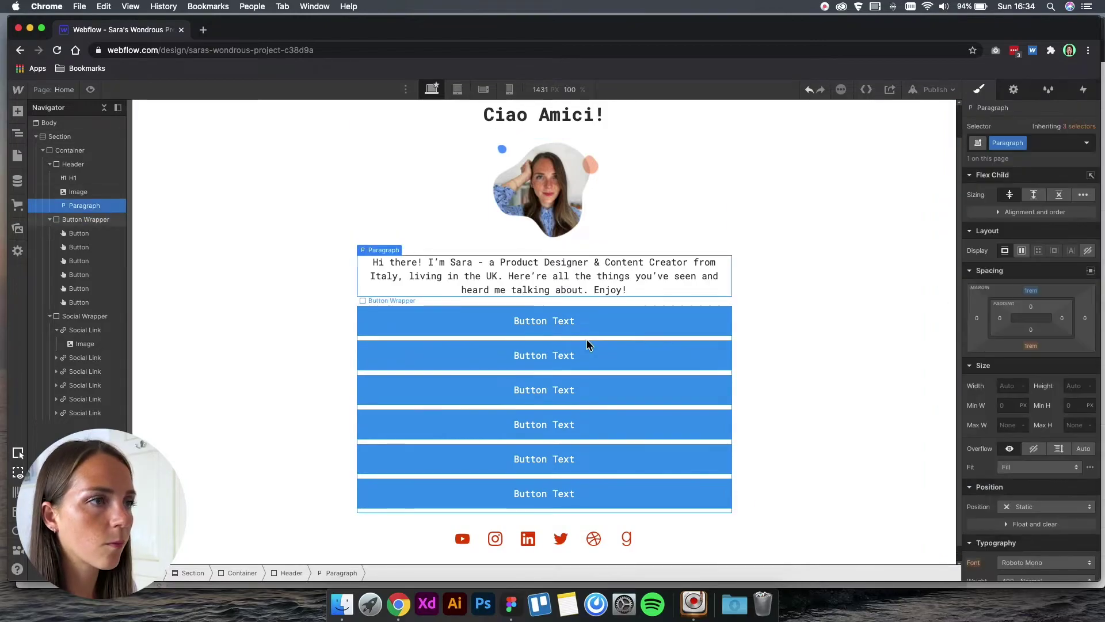
left_click(1031, 373)
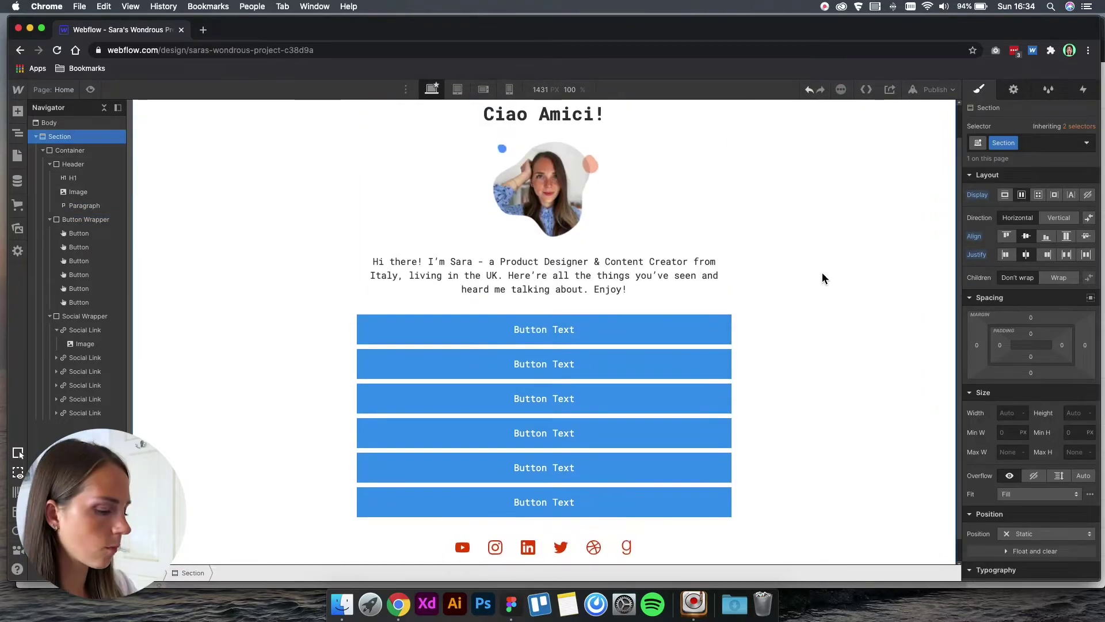
Step: Lighten the link buttons' background colour in the Backgrounds colour picker
left_click(655, 322)
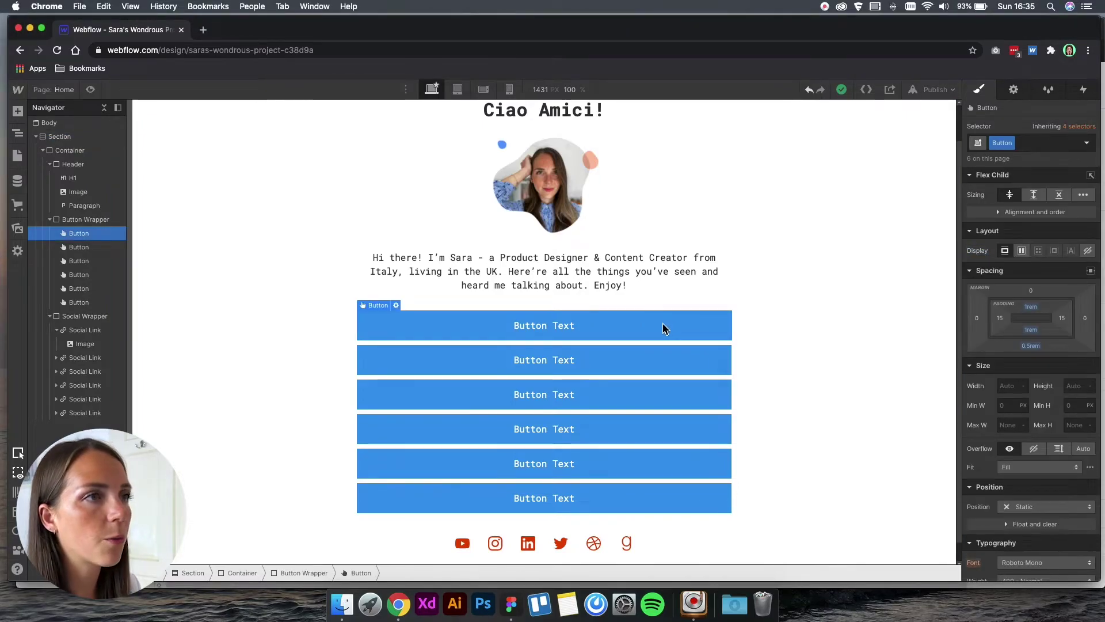
scroll(1019, 378, "down", 3)
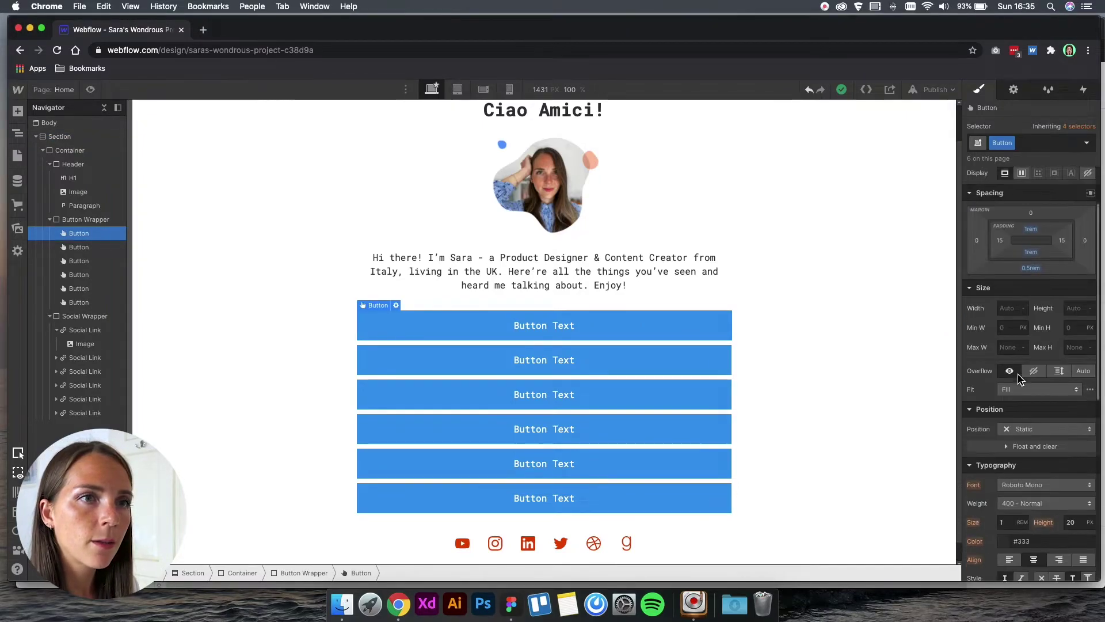
scroll(1019, 377, "down", 1)
scroll(1016, 374, "down", 8)
scroll(1014, 371, "down", 1)
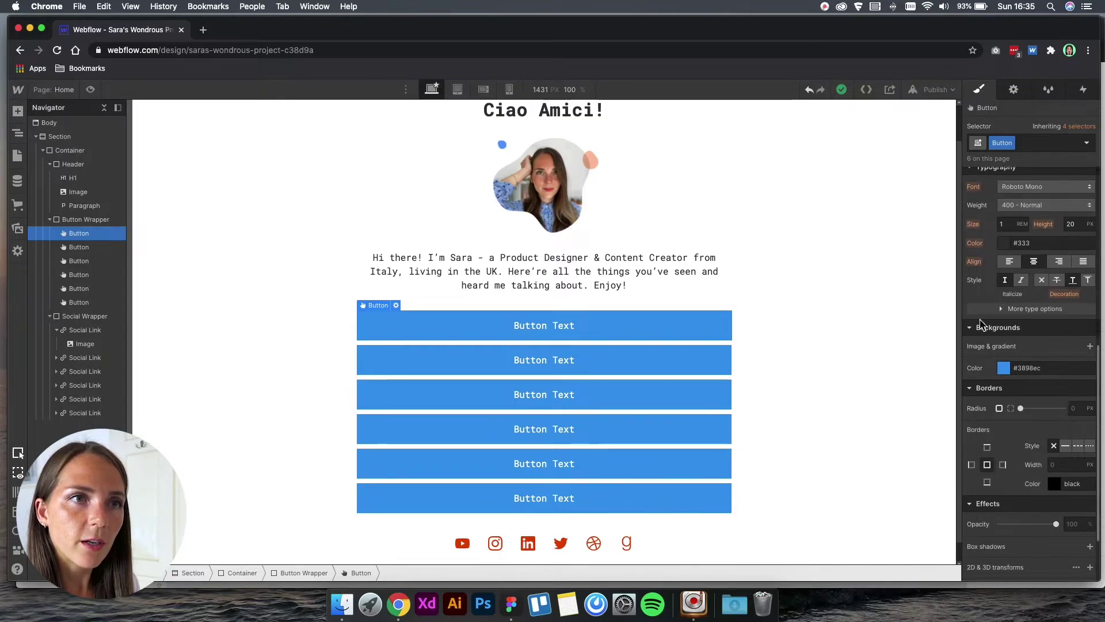
left_click(1004, 368)
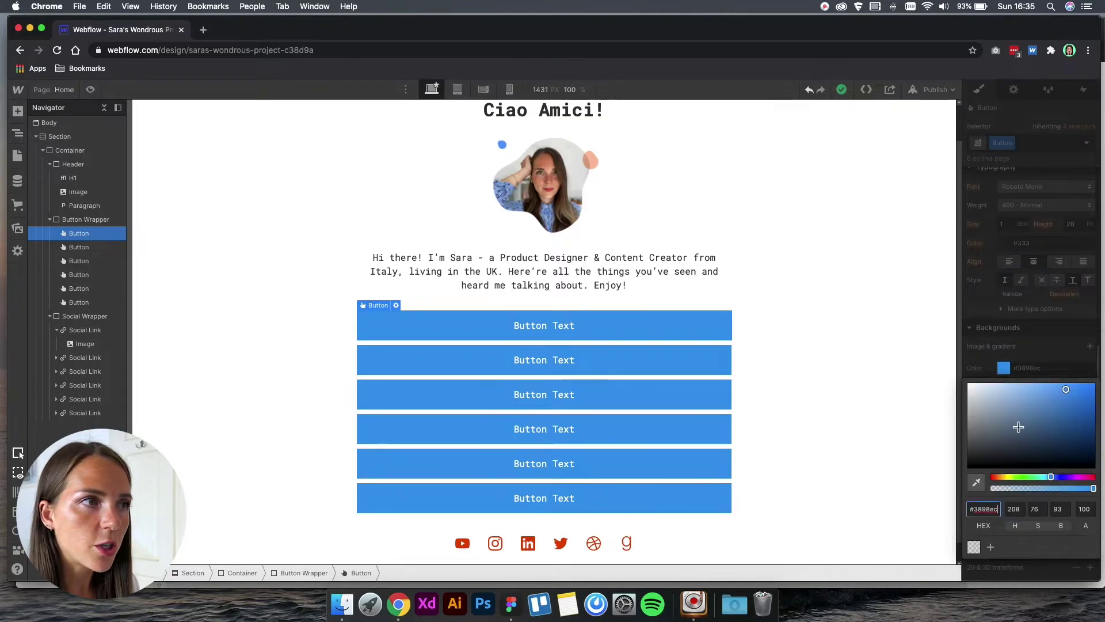
left_click_drag(1018, 426, 1001, 390)
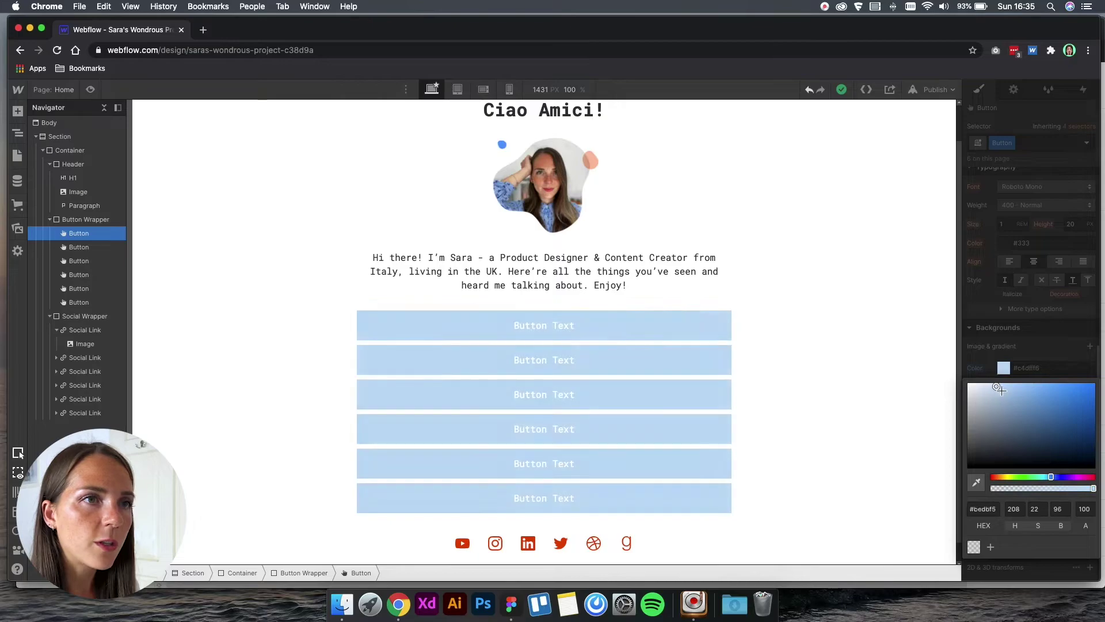
Step: Read the Work with me button's pink FFE6DB hex in the Figma mockup
left_click(520, 613)
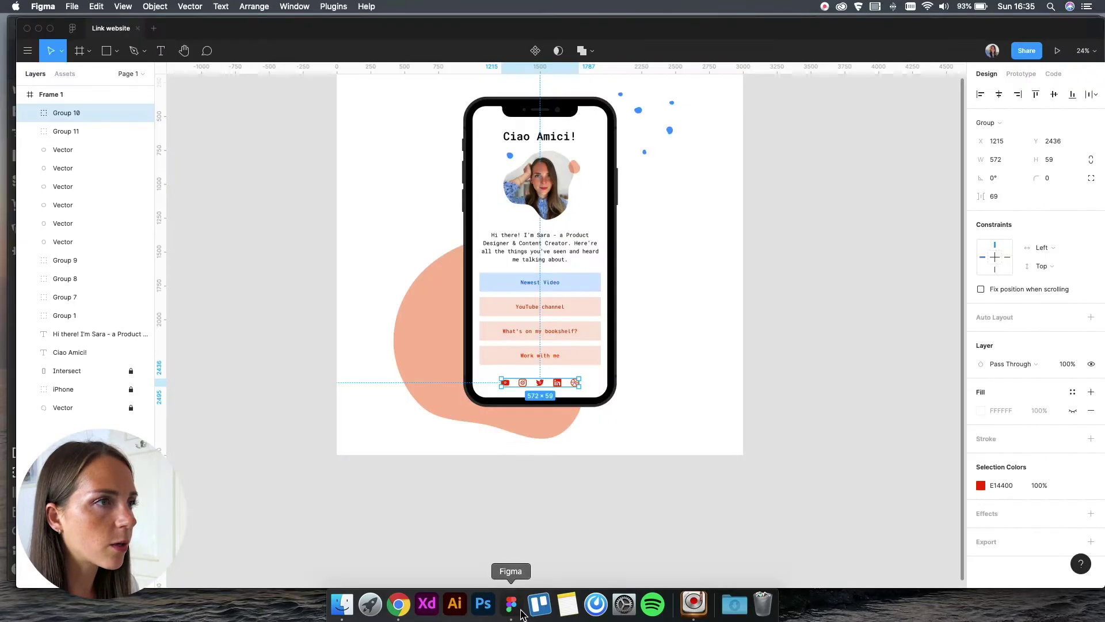
left_click(581, 360)
scroll(582, 359, "up", 2)
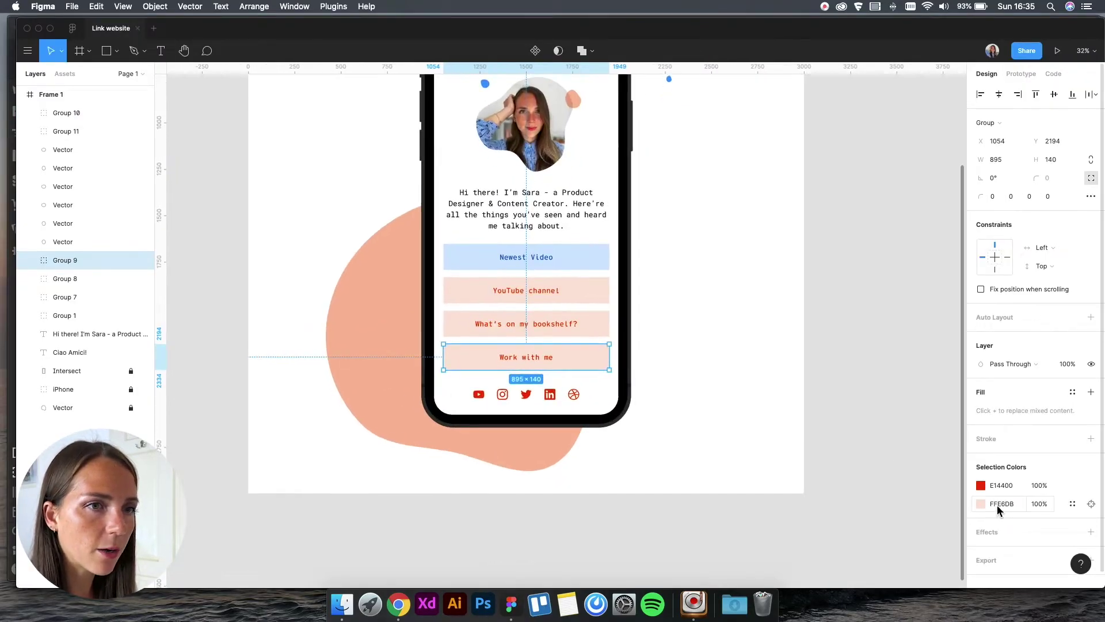
left_click(1001, 503)
Step: Paste #FFE6DB as the buttons' background and save it as the Misty Rose swatch
left_click(398, 603)
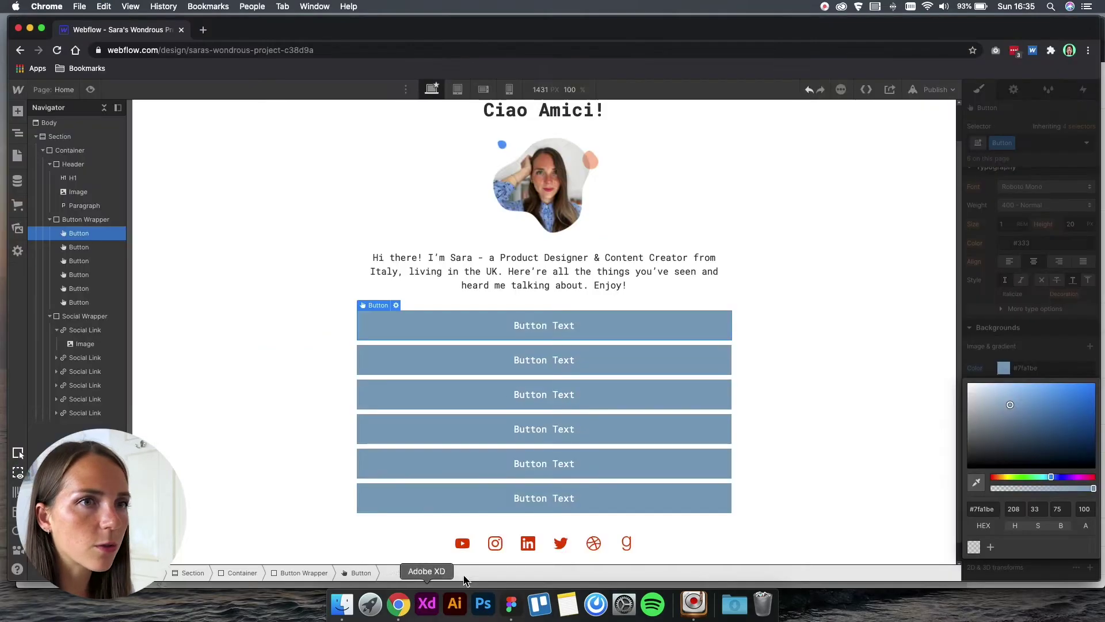
left_click(994, 510)
key("super+v")
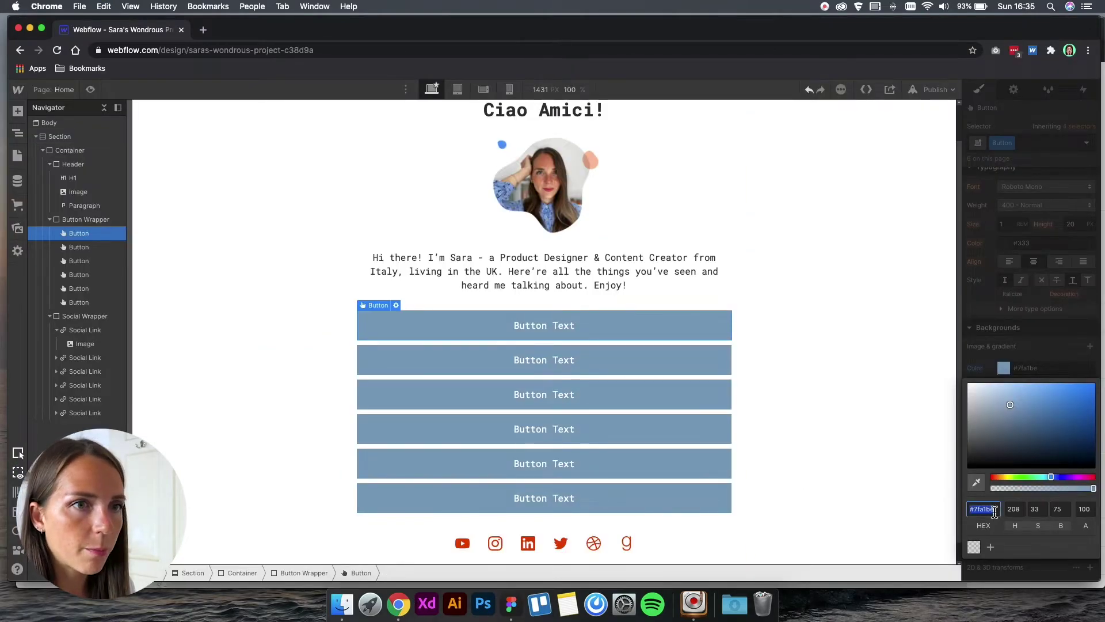
left_click(990, 547)
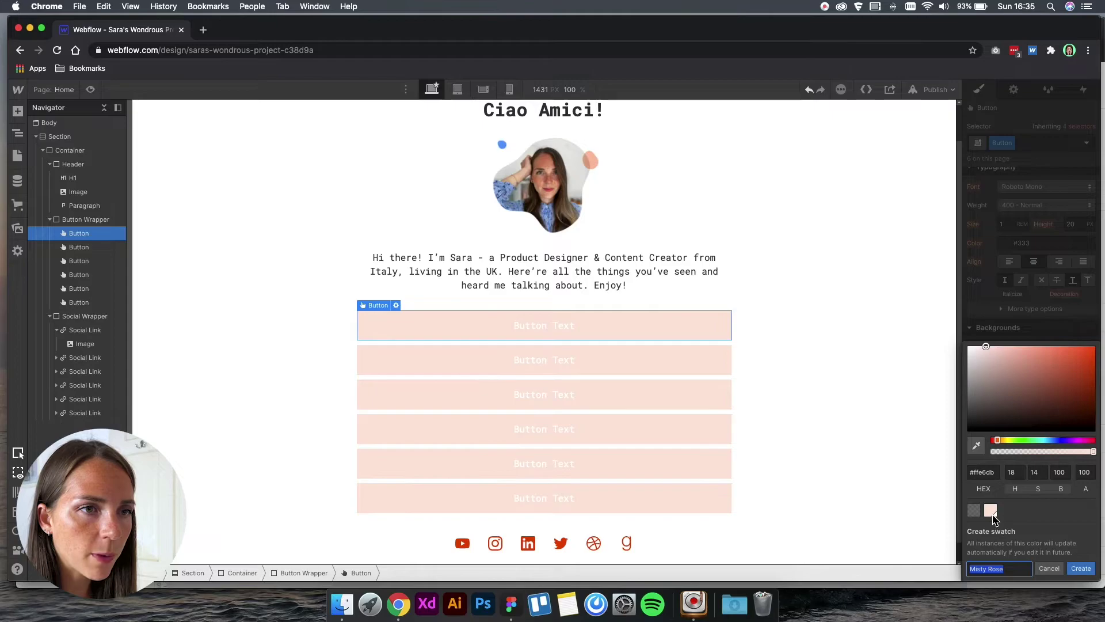
left_click(1081, 568)
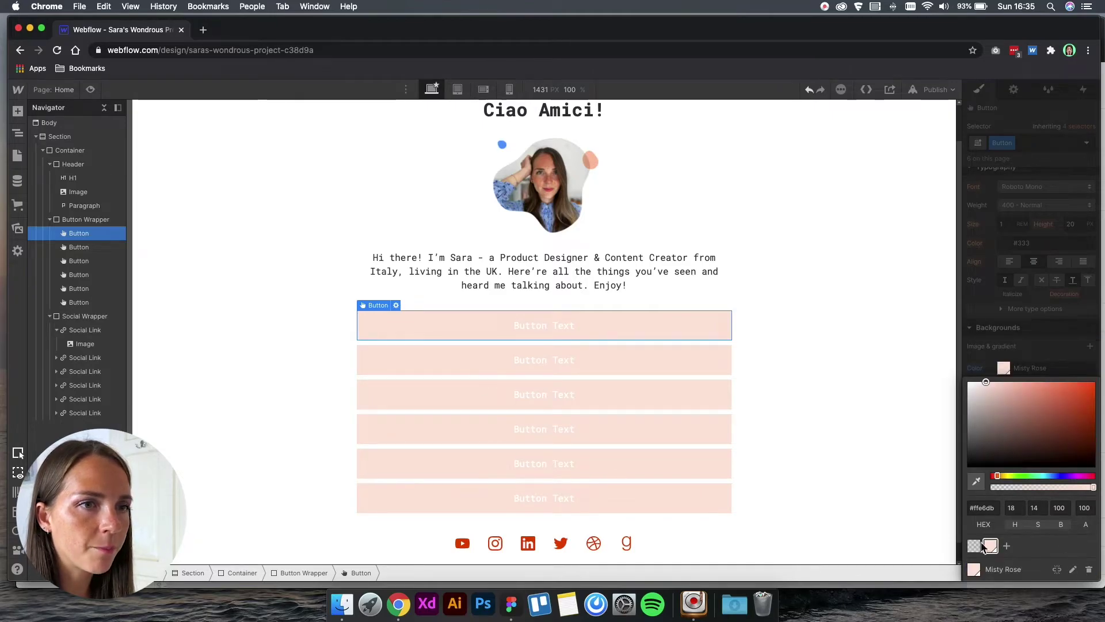
left_click(515, 605)
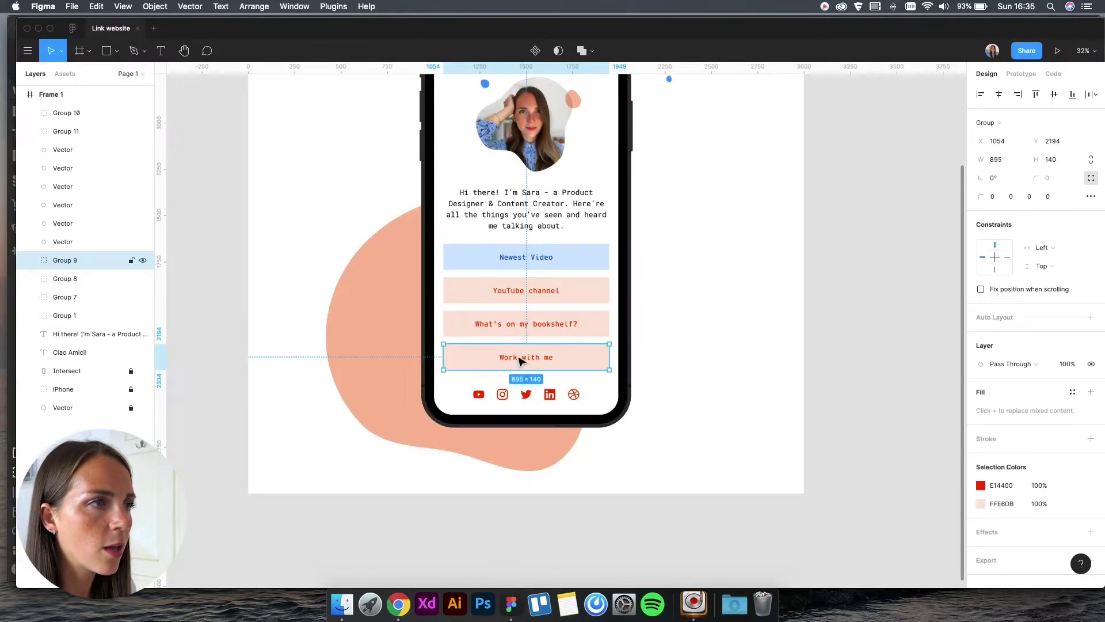
Step: Copy the orange-red E14400 hex from the Figma mockup
left_click(1002, 486)
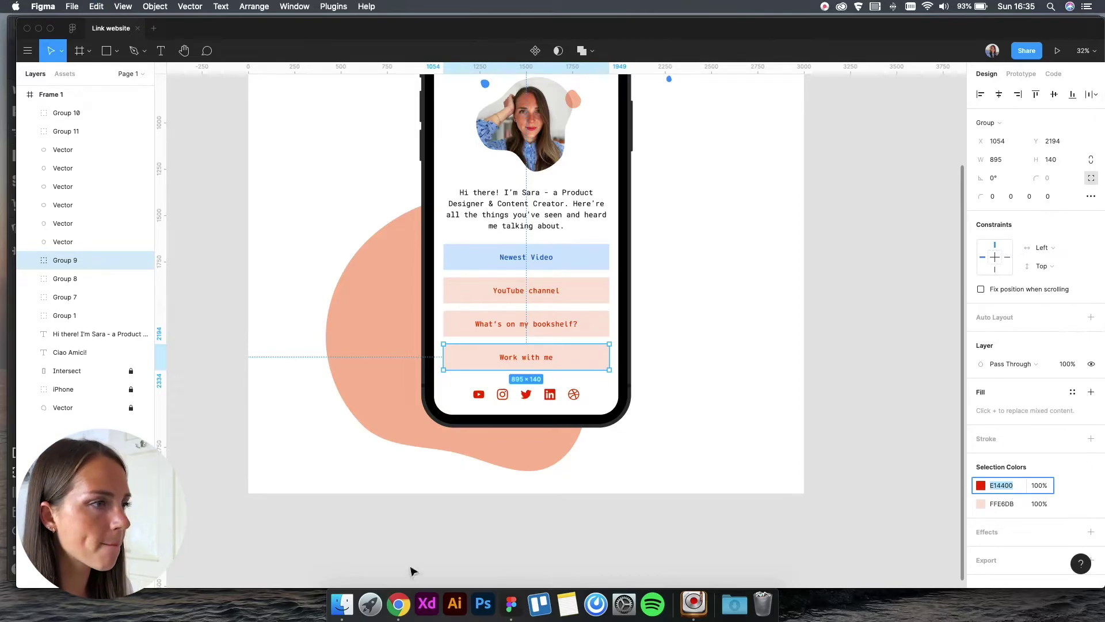
left_click(398, 603)
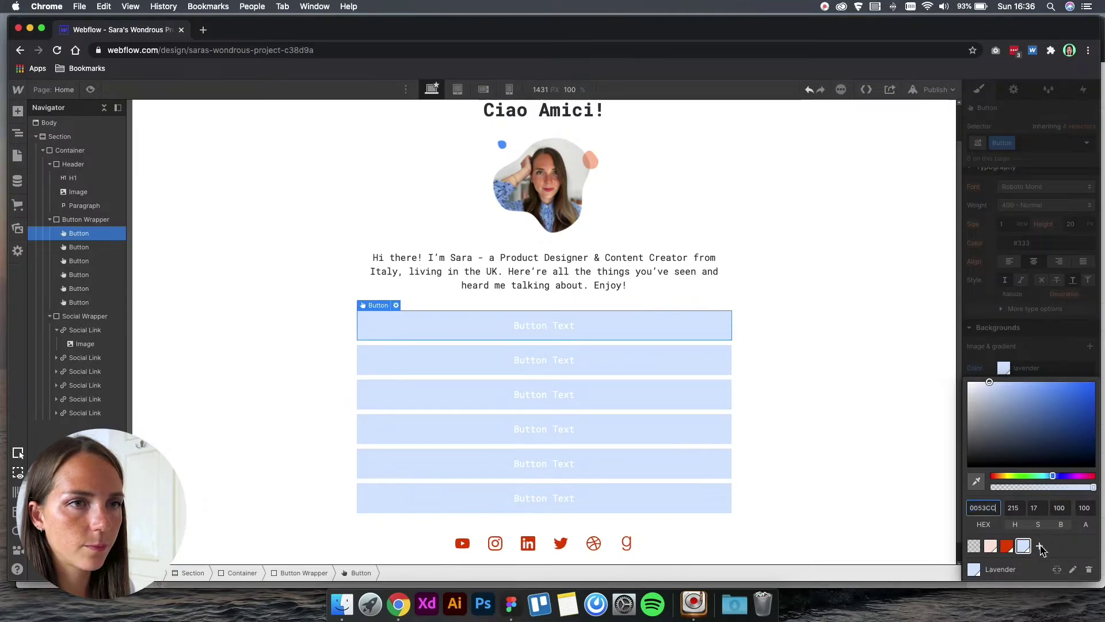
key("Return")
left_click(990, 545)
key("Escape")
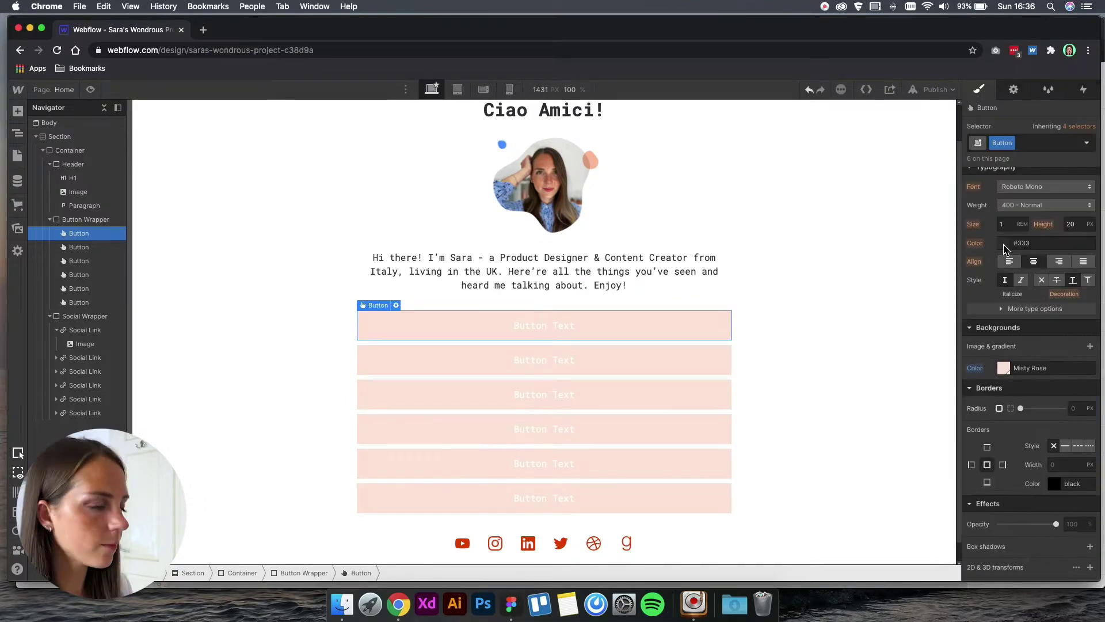
Step: Set the link buttons' text colour to the Orange Red swatch
left_click(1003, 243)
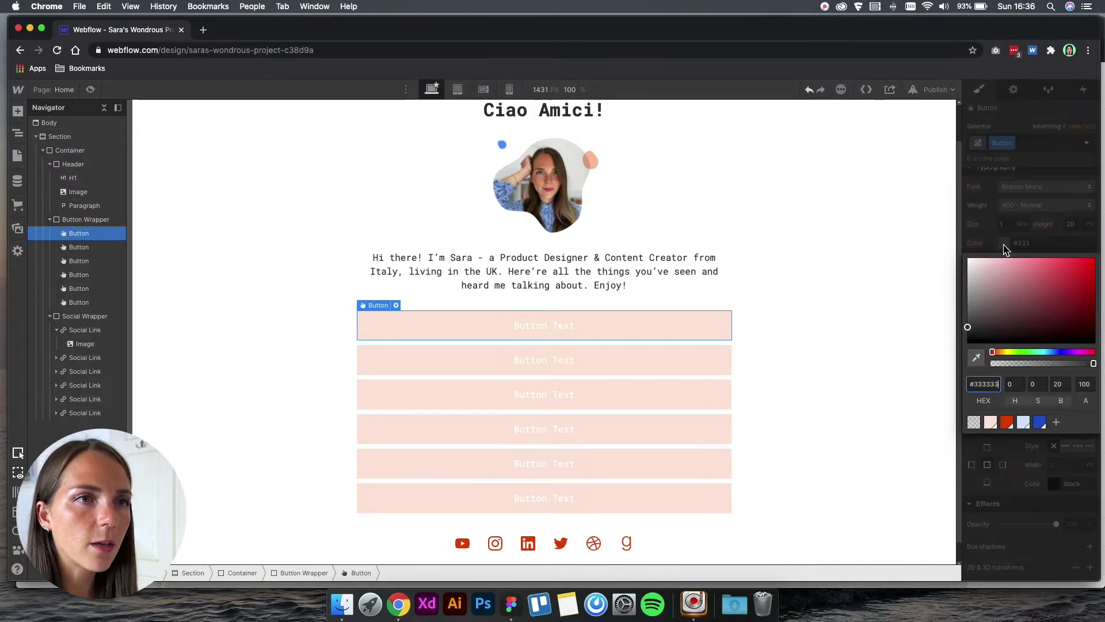
left_click(1007, 423)
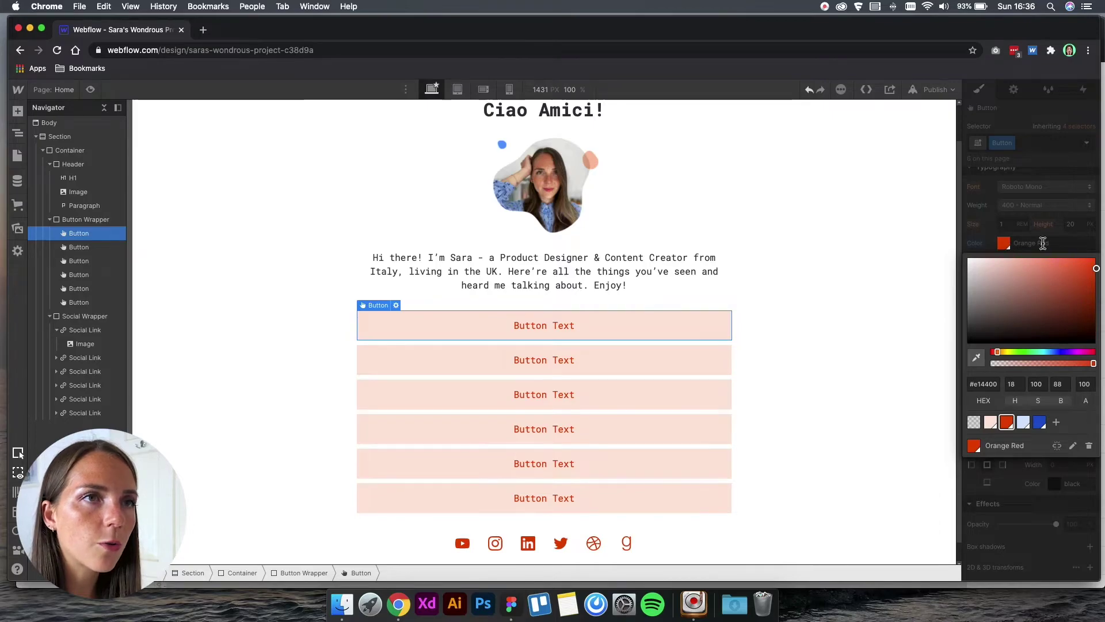
key("Escape")
left_click(815, 301)
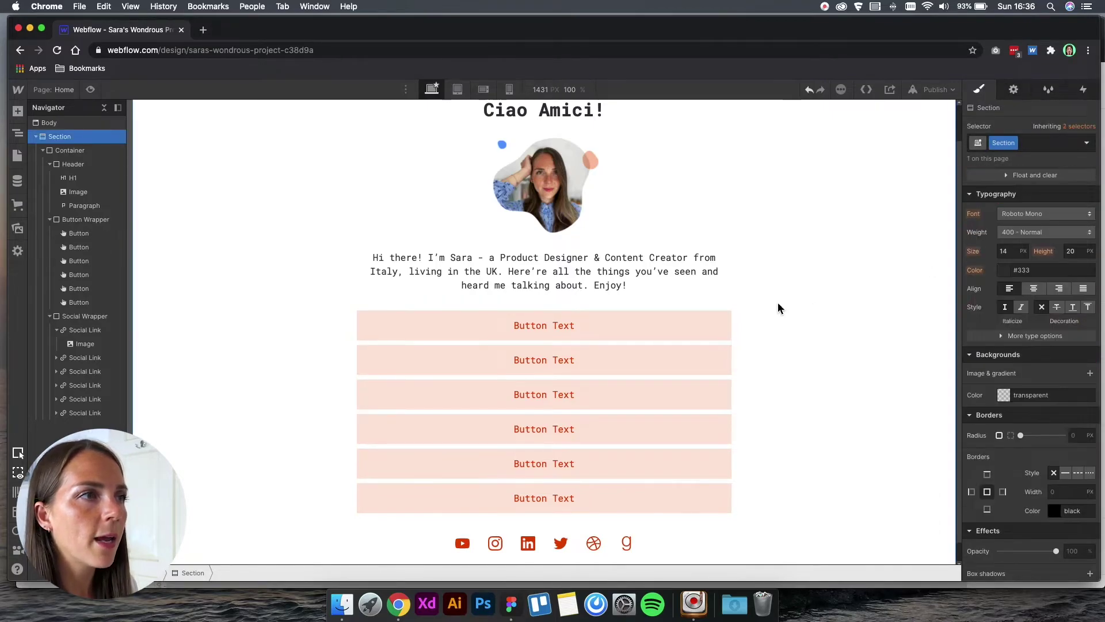
left_click(510, 603)
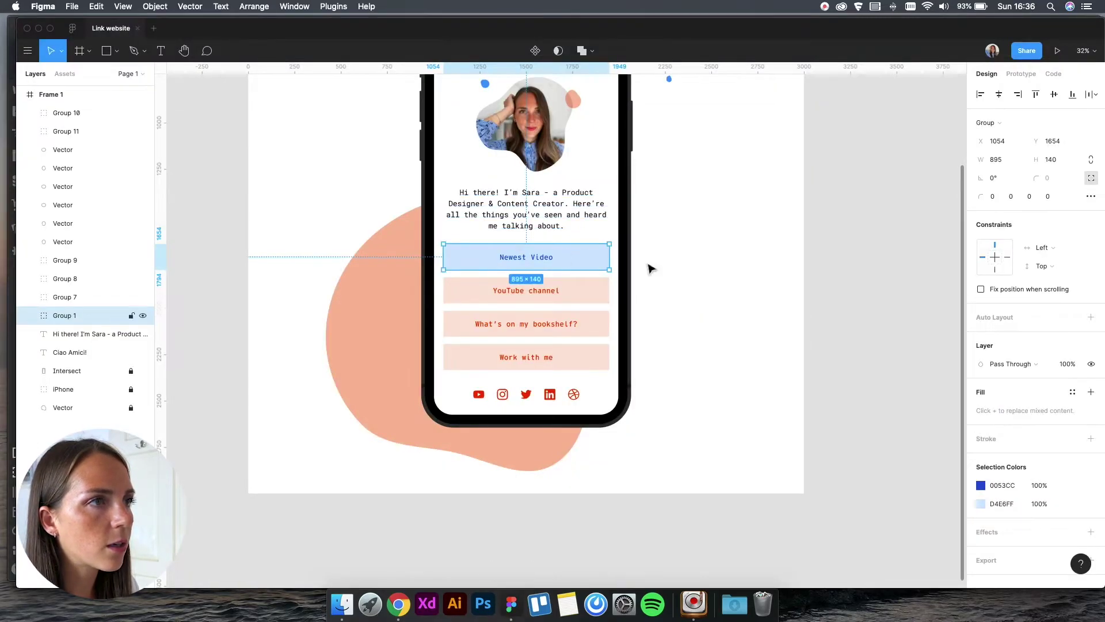
scroll(562, 242, "up", 3)
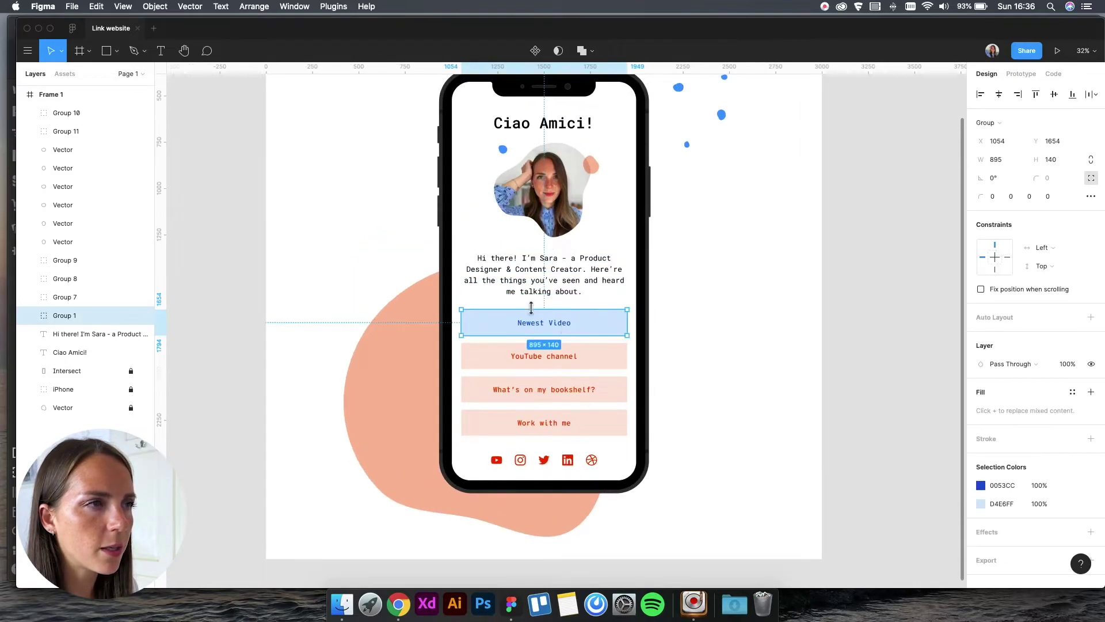
left_click(398, 604)
left_click(646, 325)
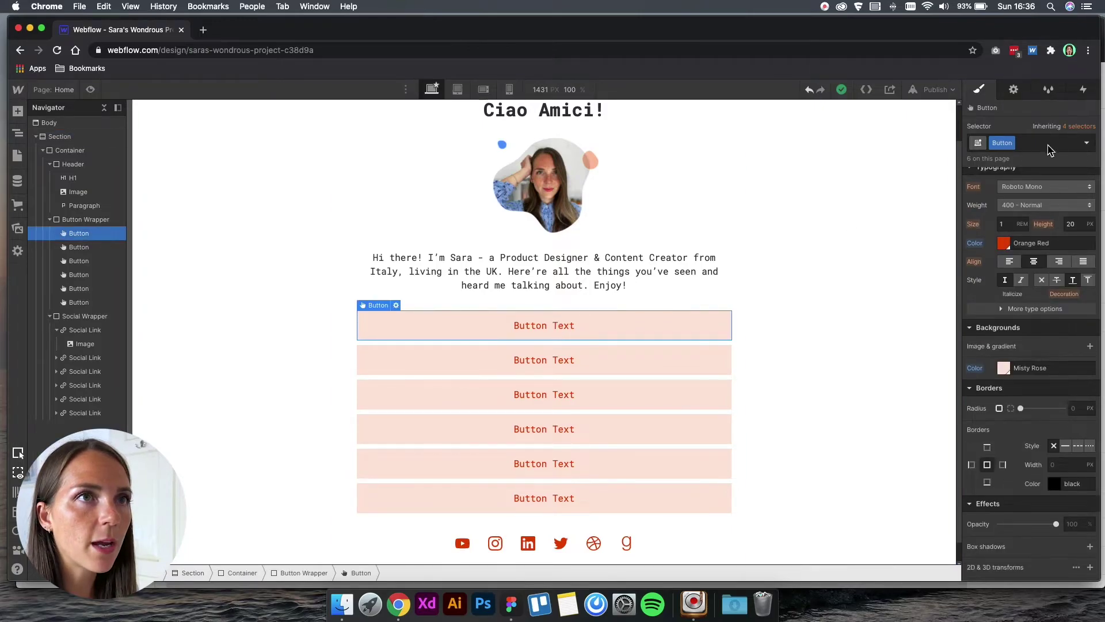
left_click(1048, 144)
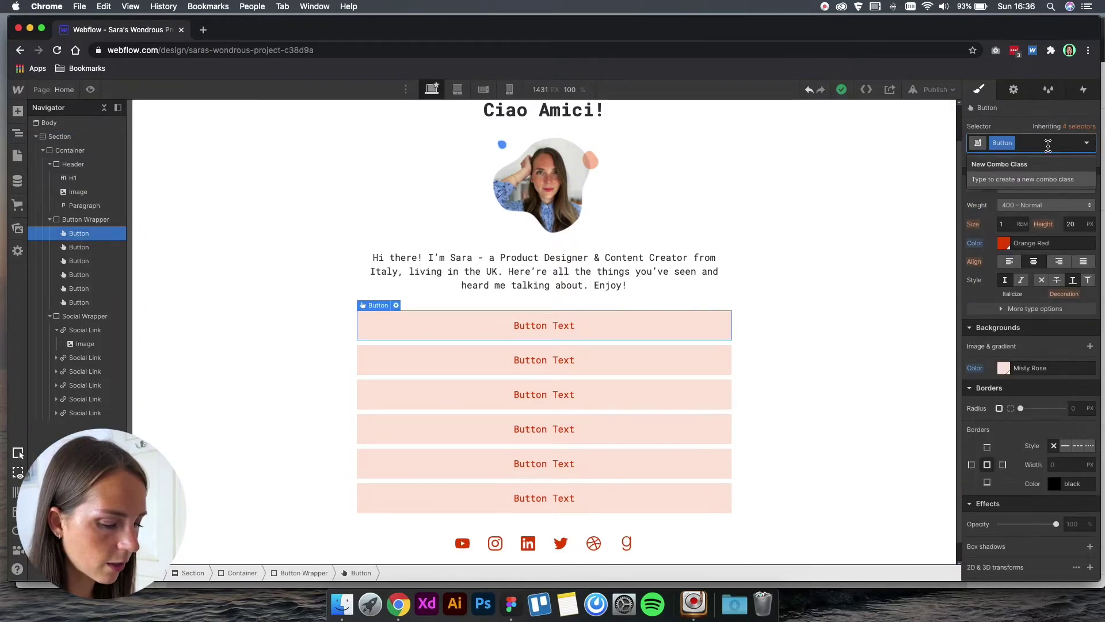
Step: Add a Blue combo class giving the first button Royal Blue text on a lavender background
type("Blue")
key("Return")
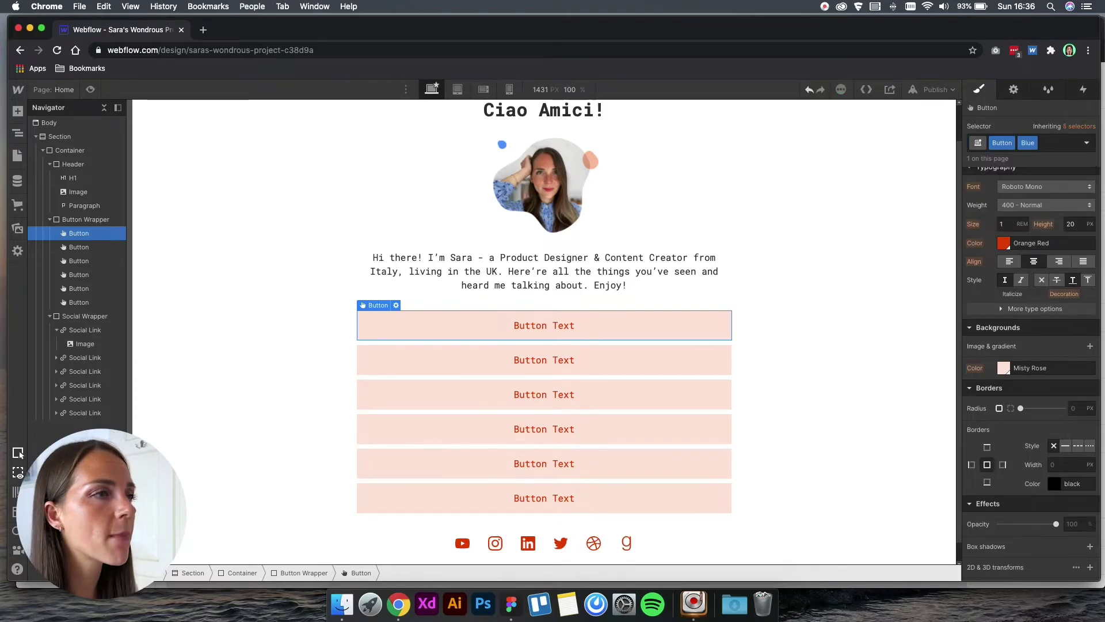
left_click(1004, 244)
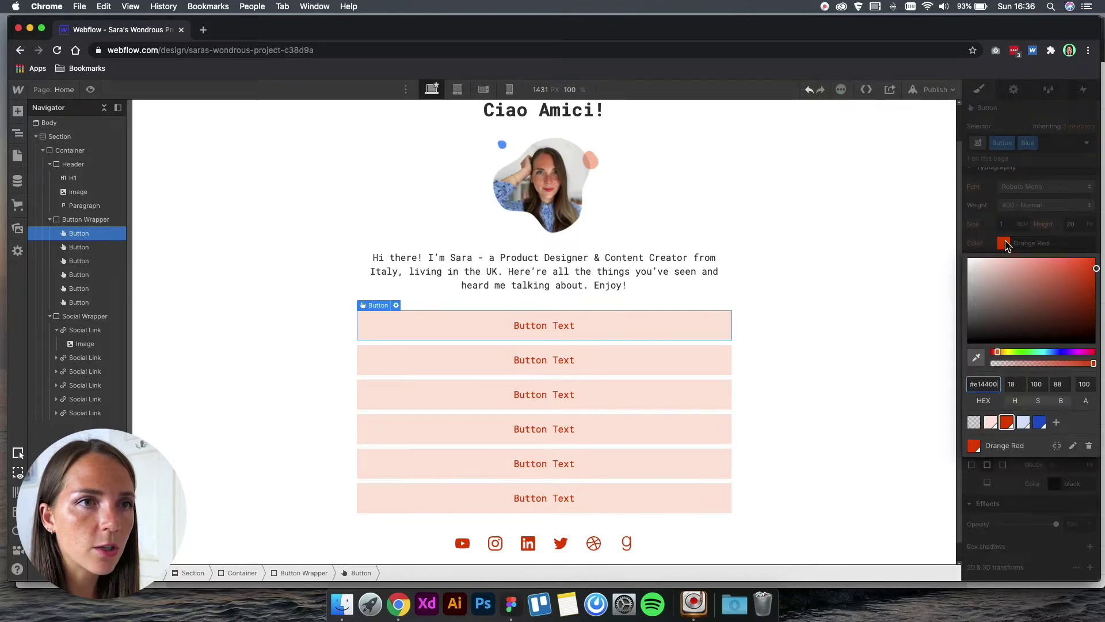
left_click(1038, 422)
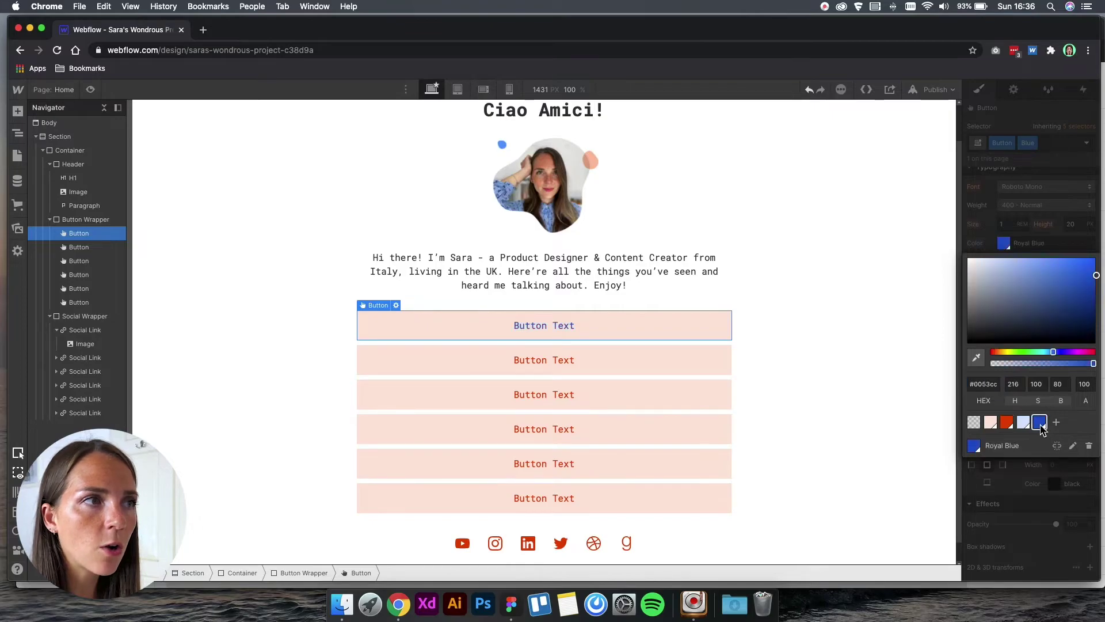
left_click(1004, 245)
left_click(1002, 368)
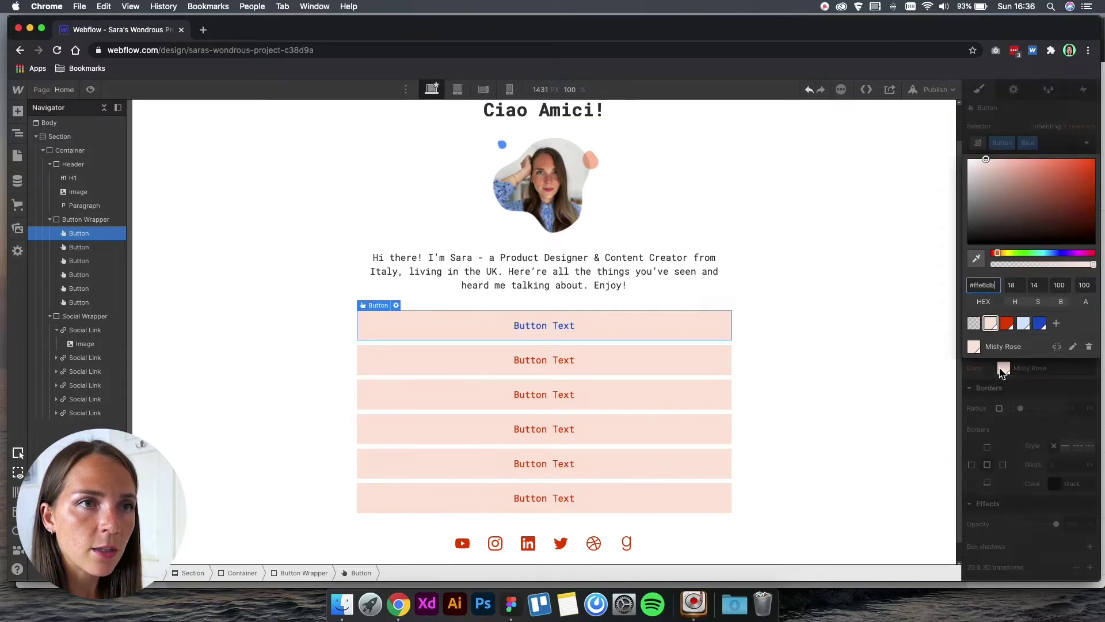
left_click(1024, 323)
left_click(811, 331)
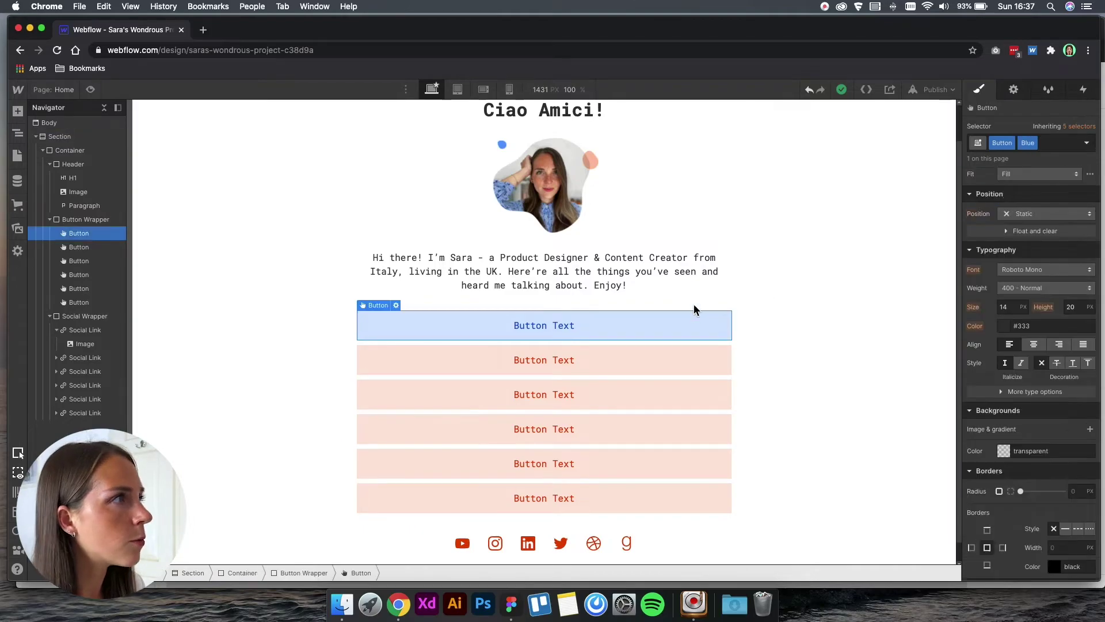
left_click(90, 89)
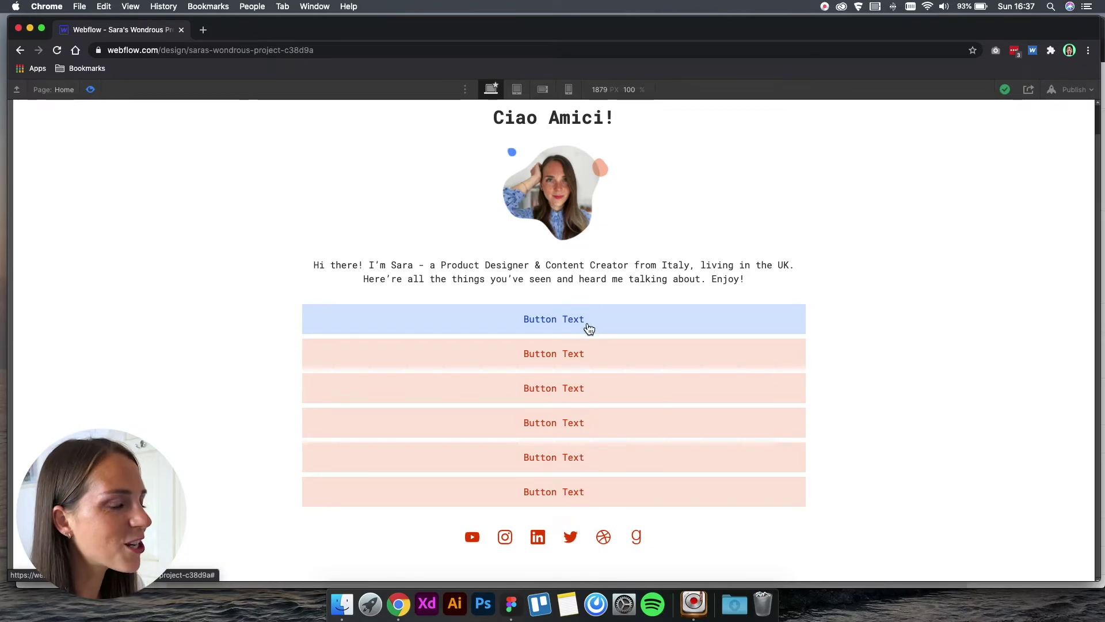
left_click(91, 89)
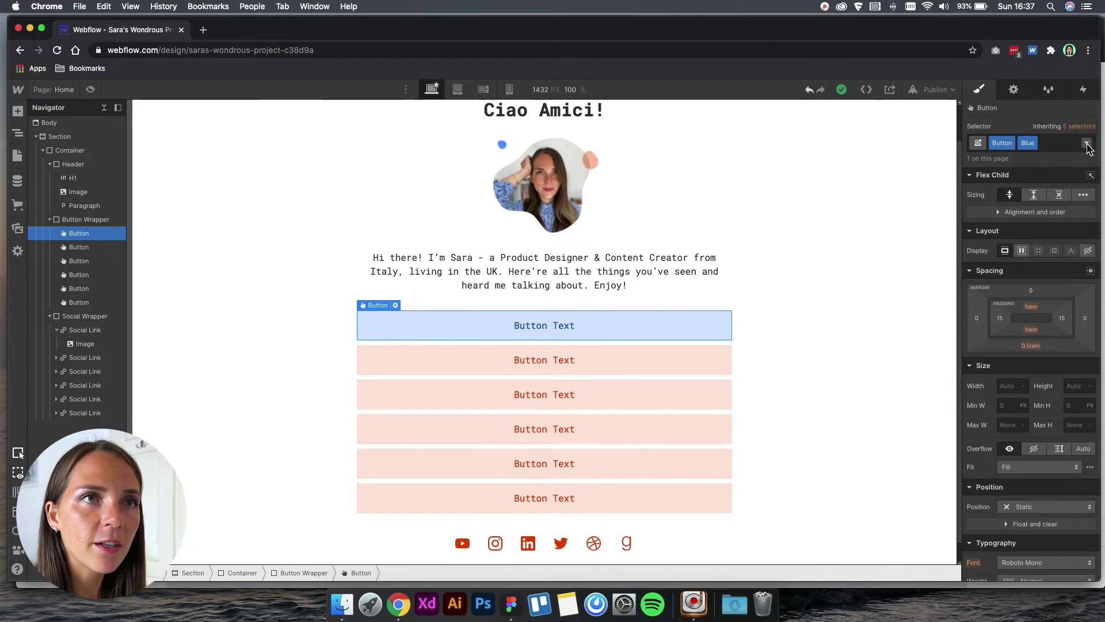
Step: Set the first button's Hover state opacity to 70% under Effects
left_click(1087, 144)
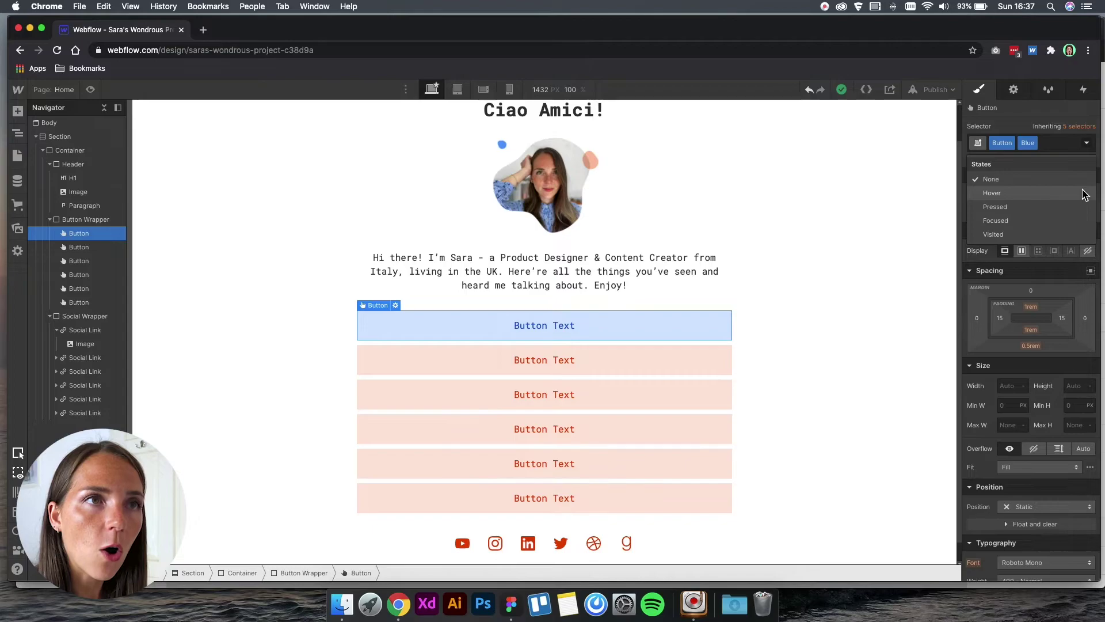
left_click(1079, 191)
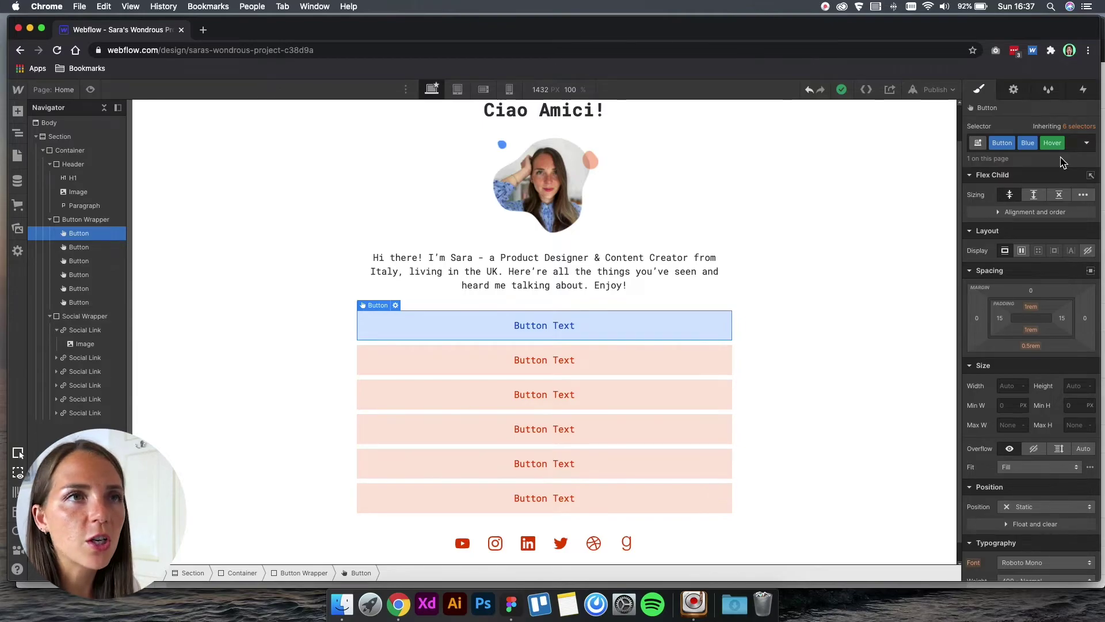
scroll(1033, 297, "down", 5)
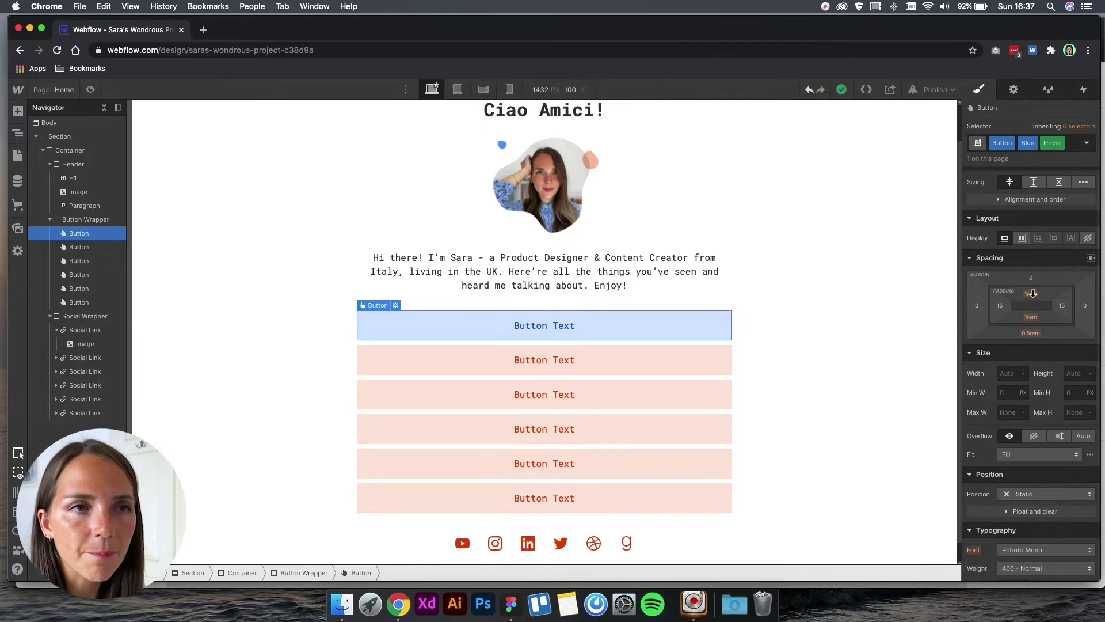
scroll(1033, 295, "down", 4)
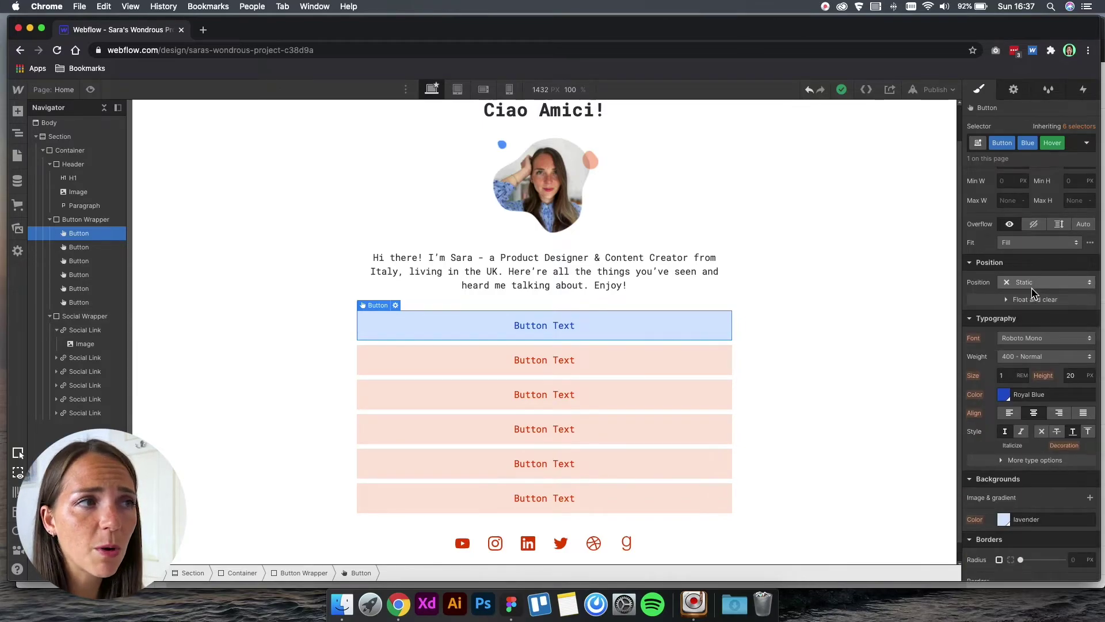
scroll(1033, 292, "down", 3)
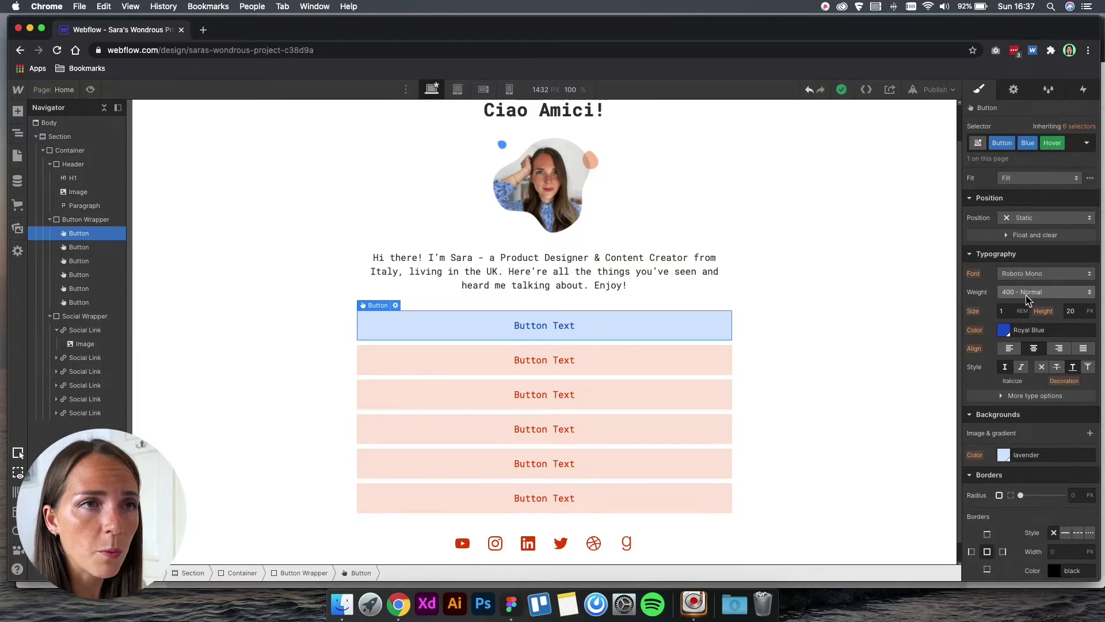
scroll(1027, 297, "down", 3)
scroll(1042, 455, "down", 3)
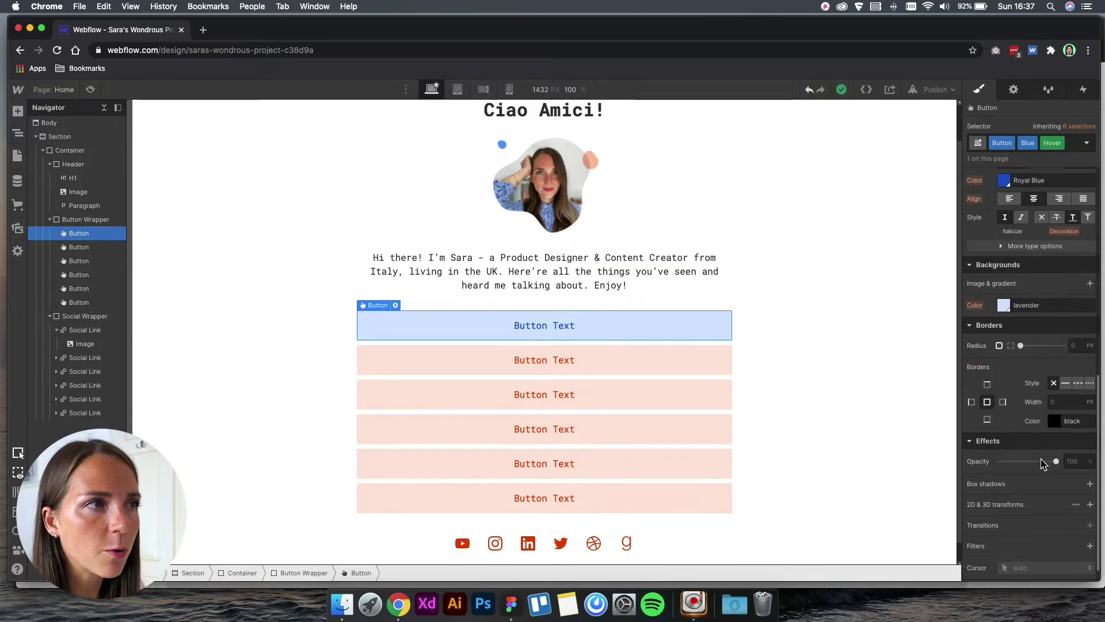
left_click_drag(1057, 460, 1041, 461)
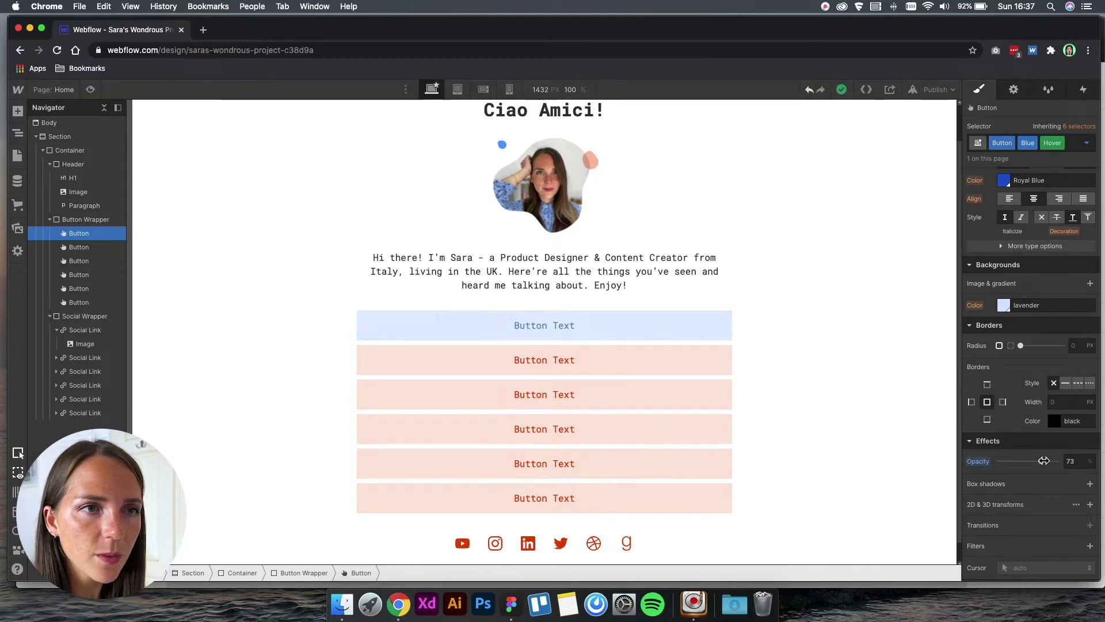
left_click(1077, 461)
type("7")
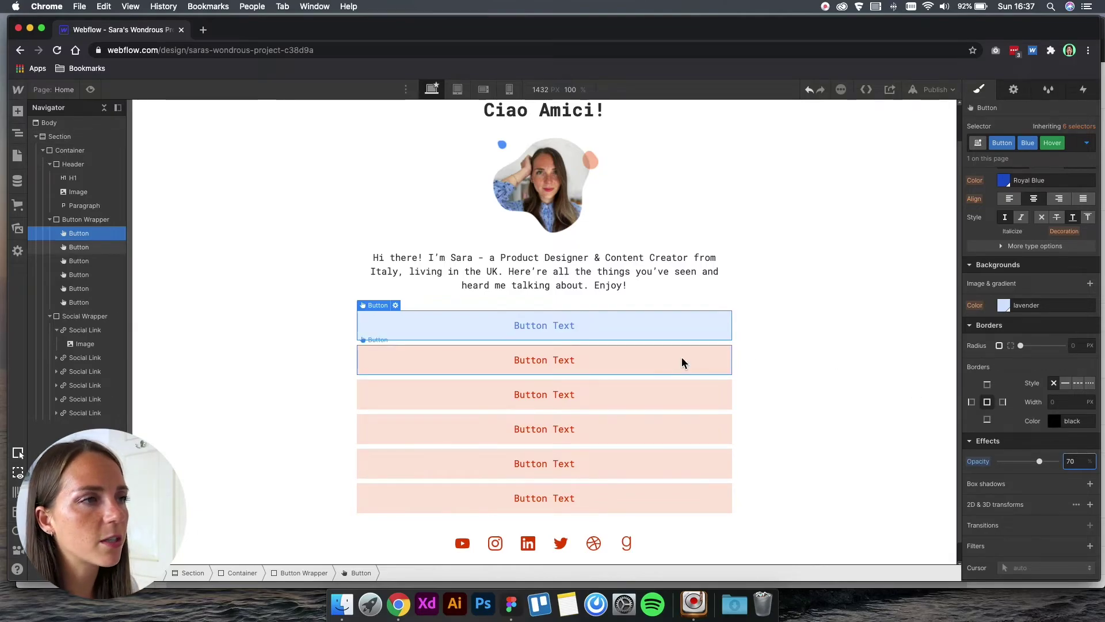
left_click(496, 357)
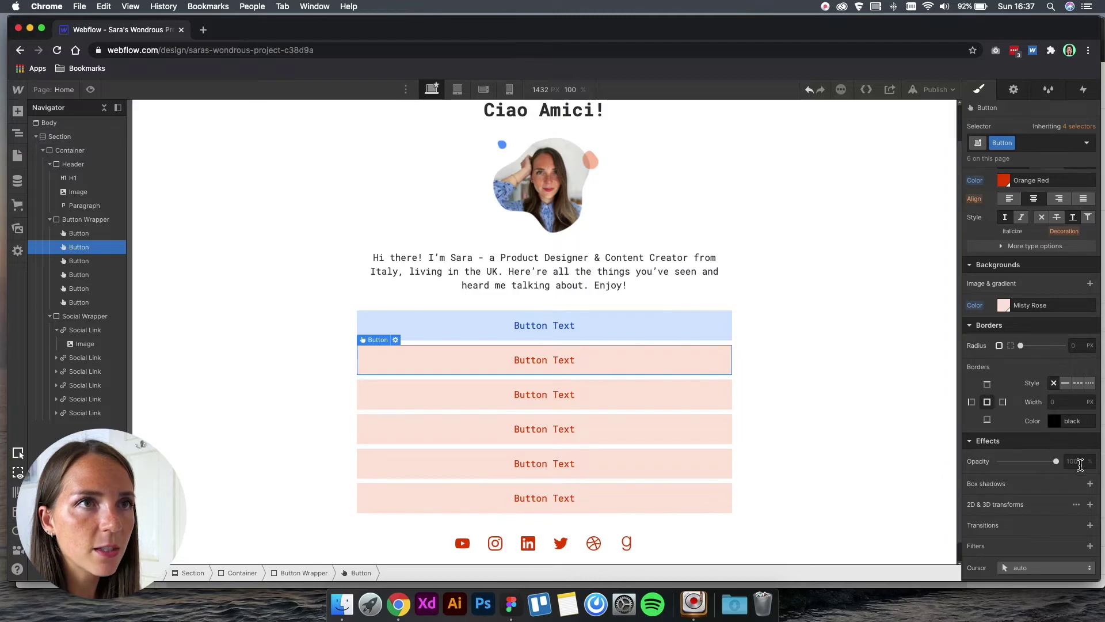
Step: Give the pink Button class a Hover state with lowered opacity
left_click(1086, 150)
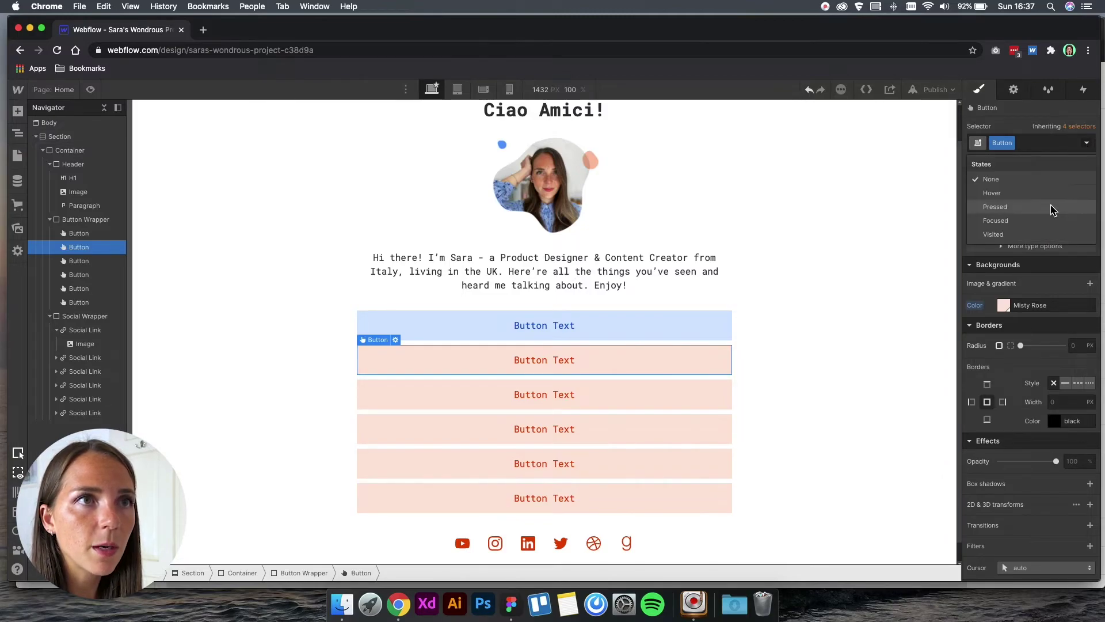
left_click(1047, 197)
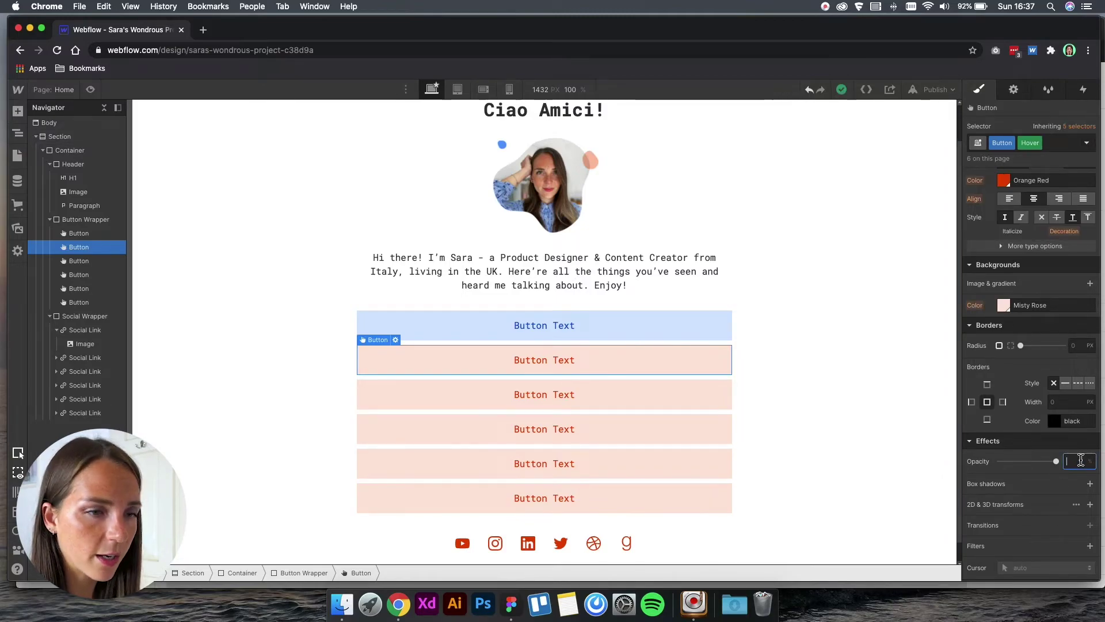
type("8")
type("0")
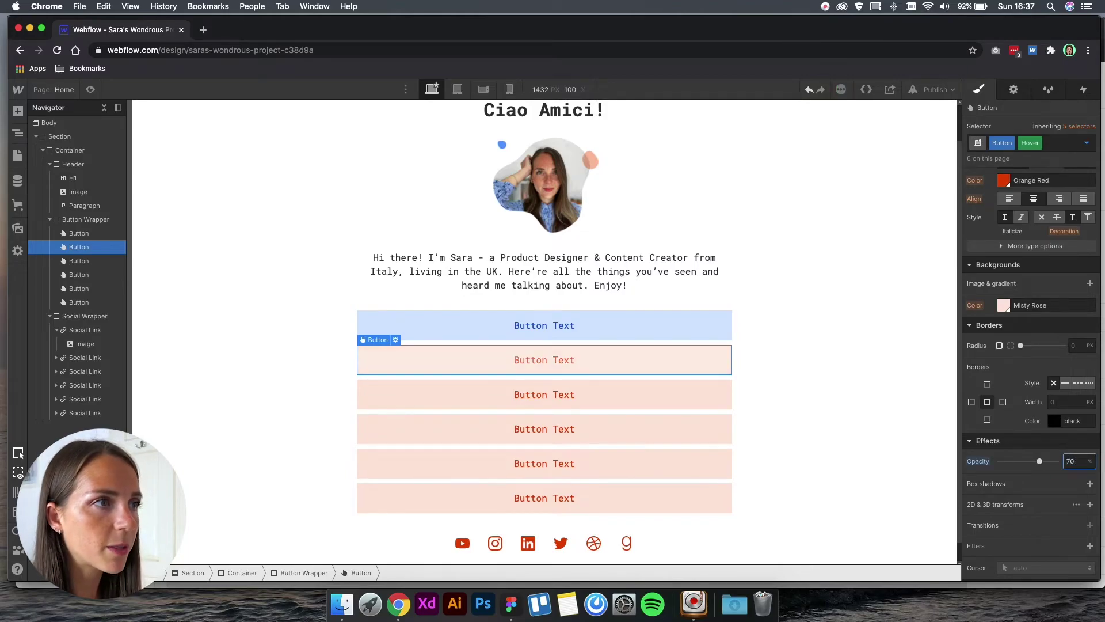
left_click(899, 368)
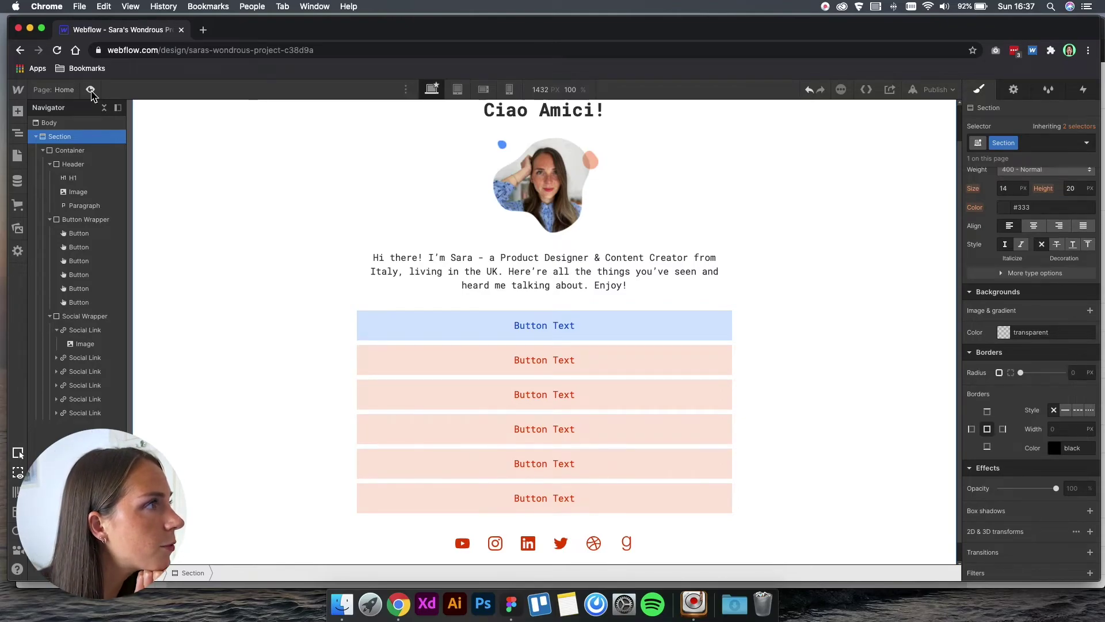
left_click(91, 89)
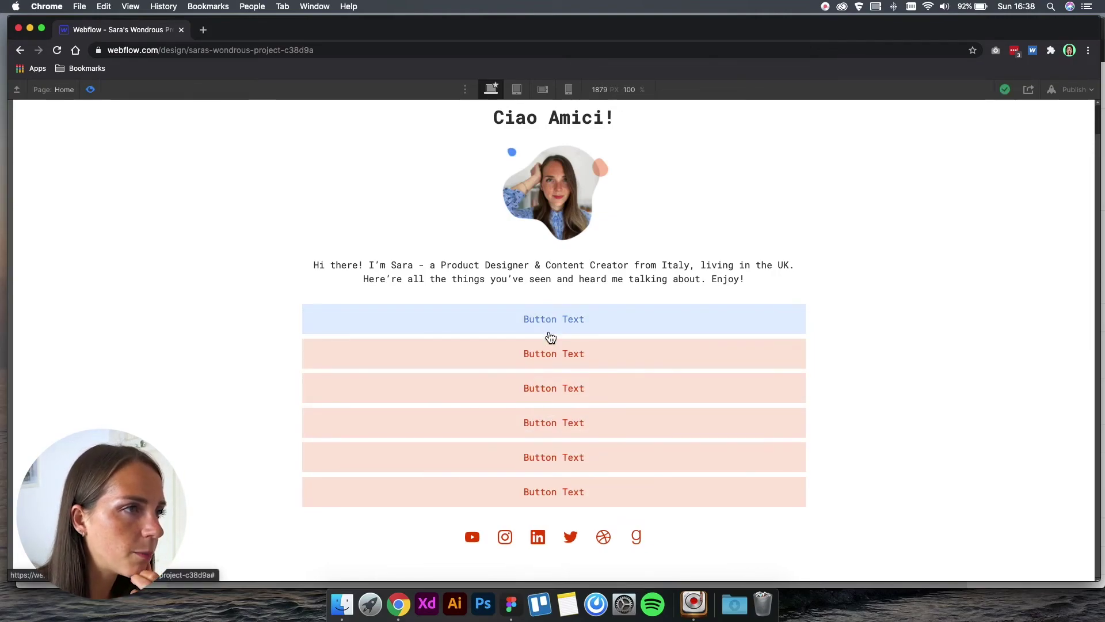
left_click(90, 89)
left_click(1085, 144)
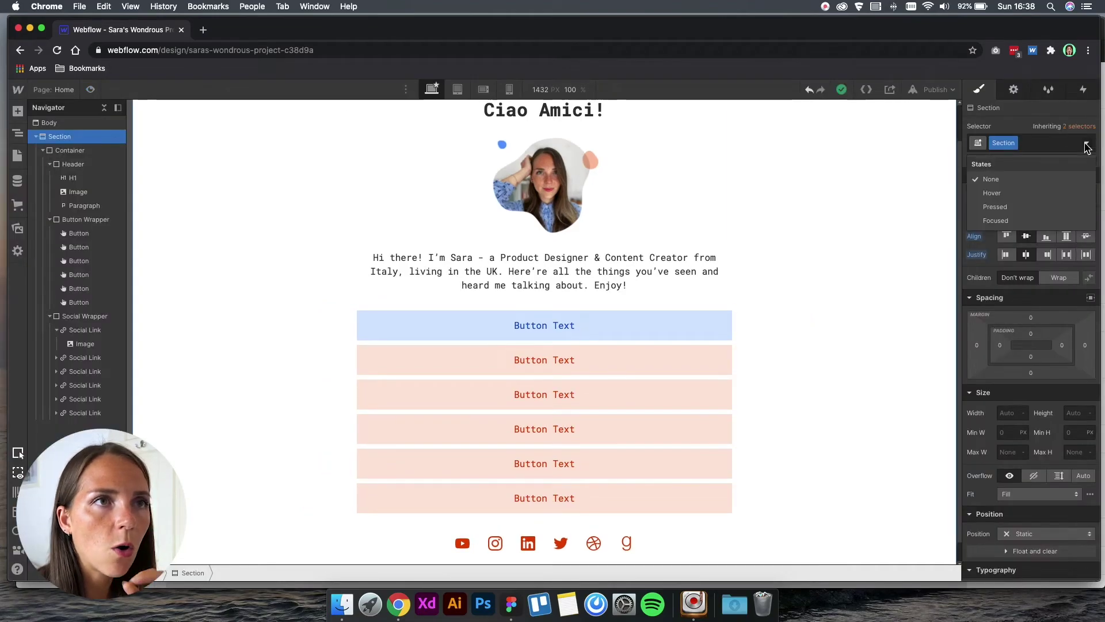
left_click(758, 264)
left_click(667, 328)
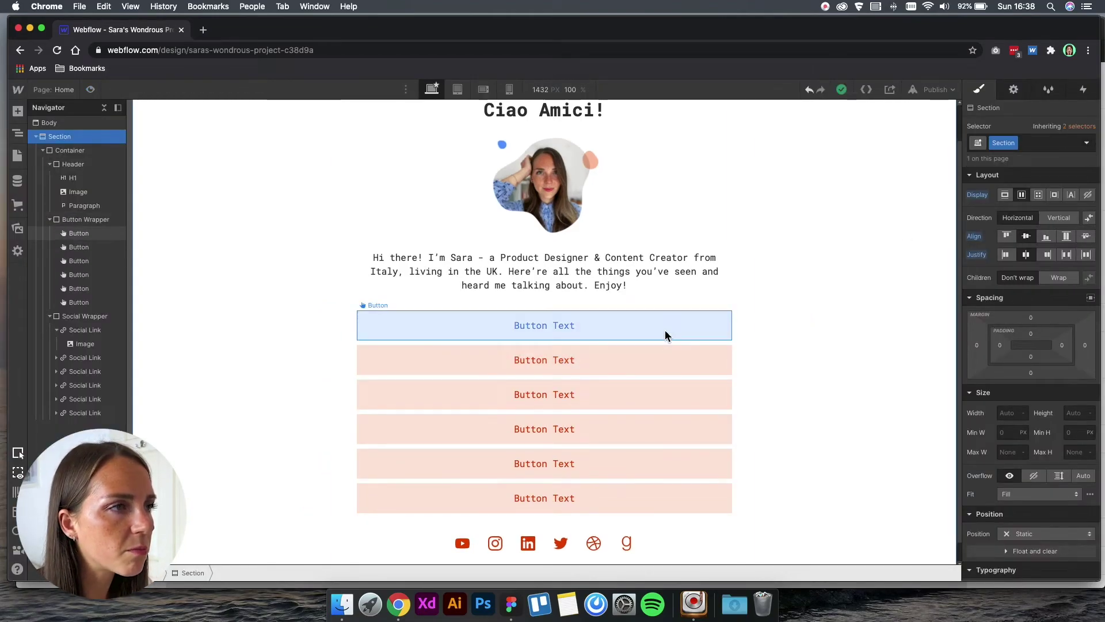
left_click(666, 368)
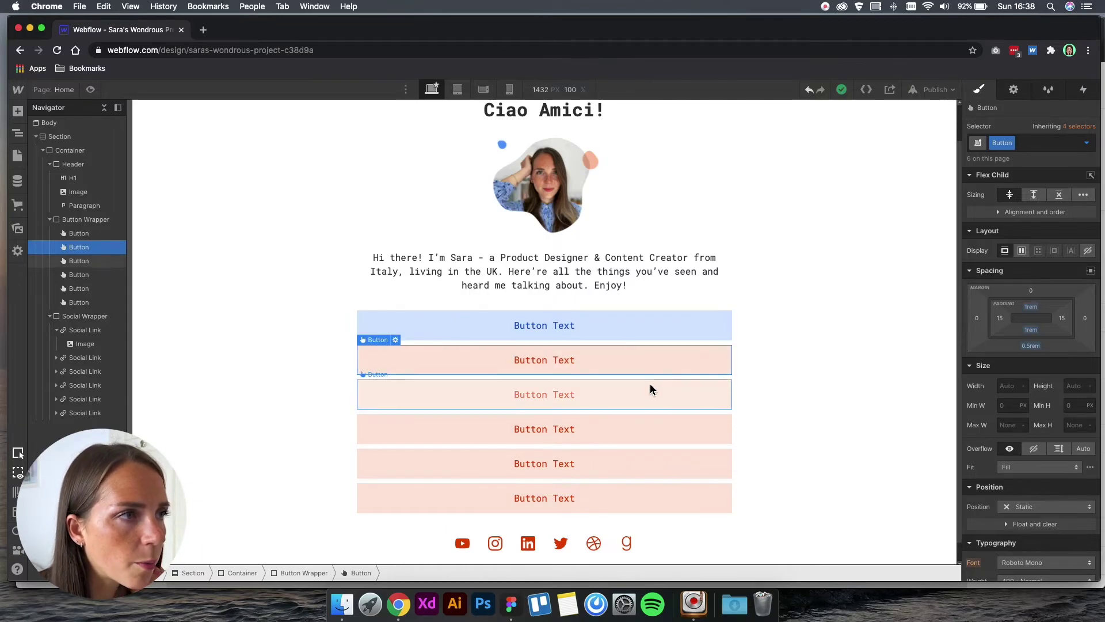
left_click(650, 384)
left_click(727, 353)
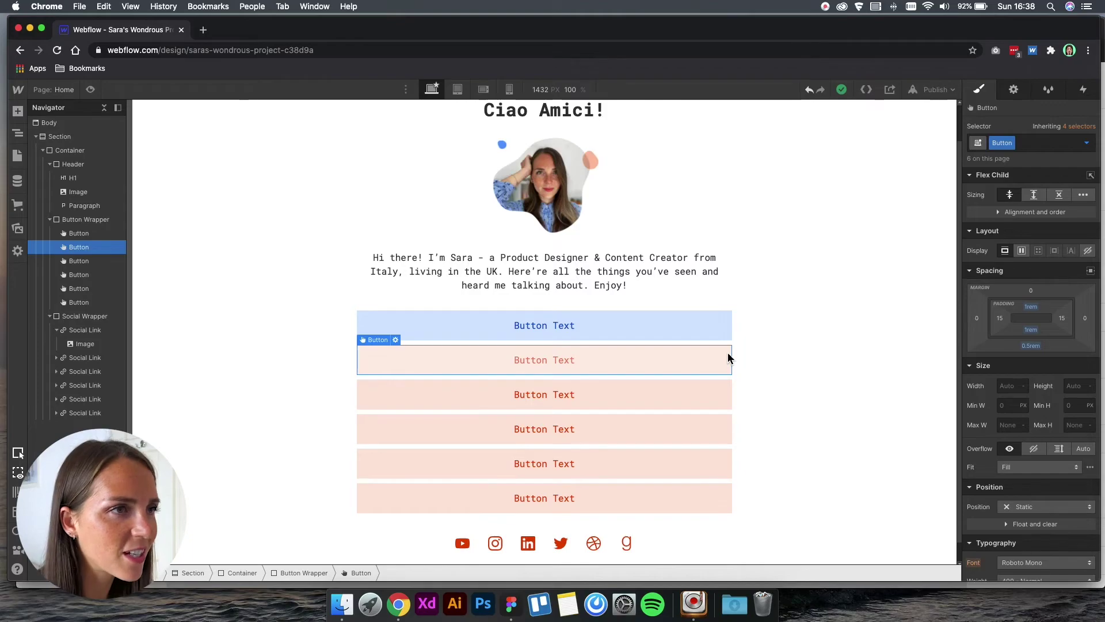
left_click(787, 377)
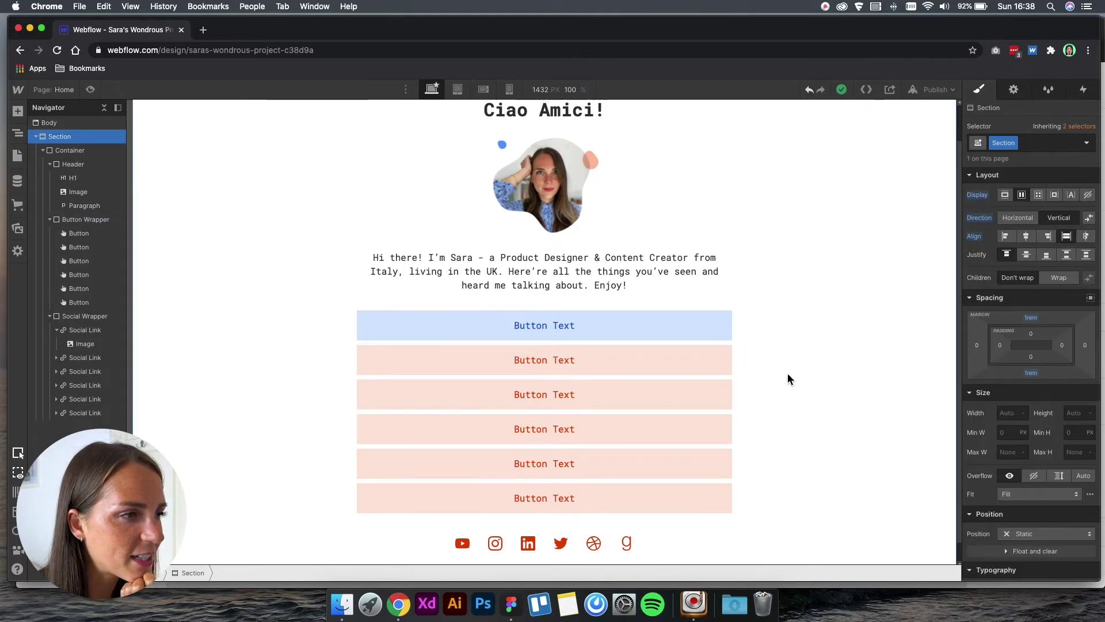
left_click(478, 546)
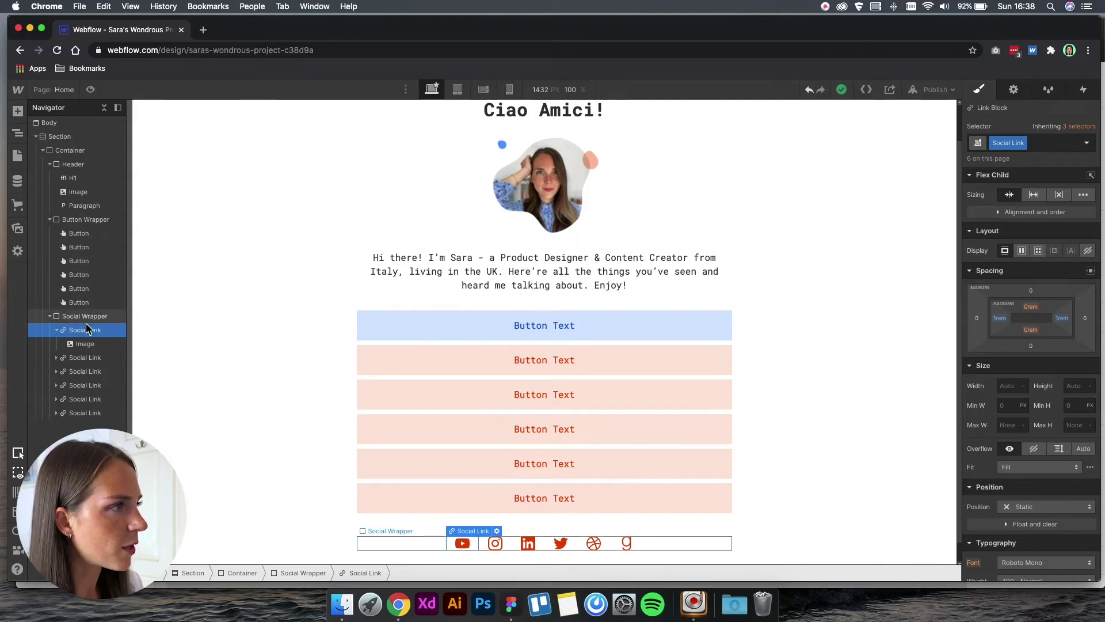
Step: Style the Social Link's Hover state under Effects and preview the icon hover
left_click(1088, 146)
left_click(1034, 194)
scroll(1044, 448, "down", 3)
scroll(1043, 447, "down", 3)
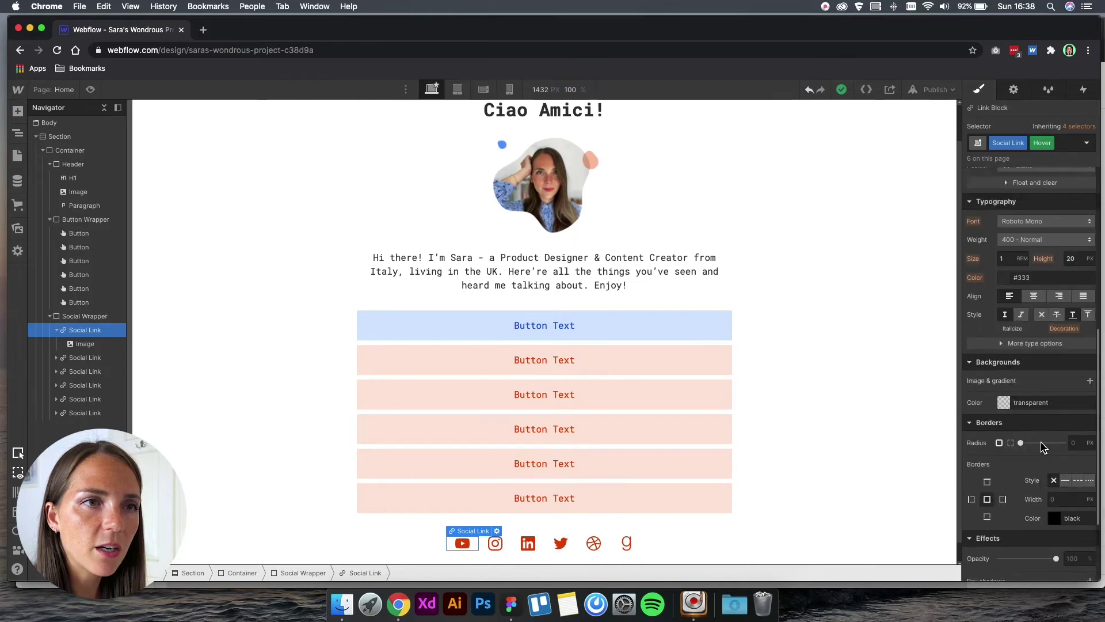
scroll(1043, 448, "down", 2)
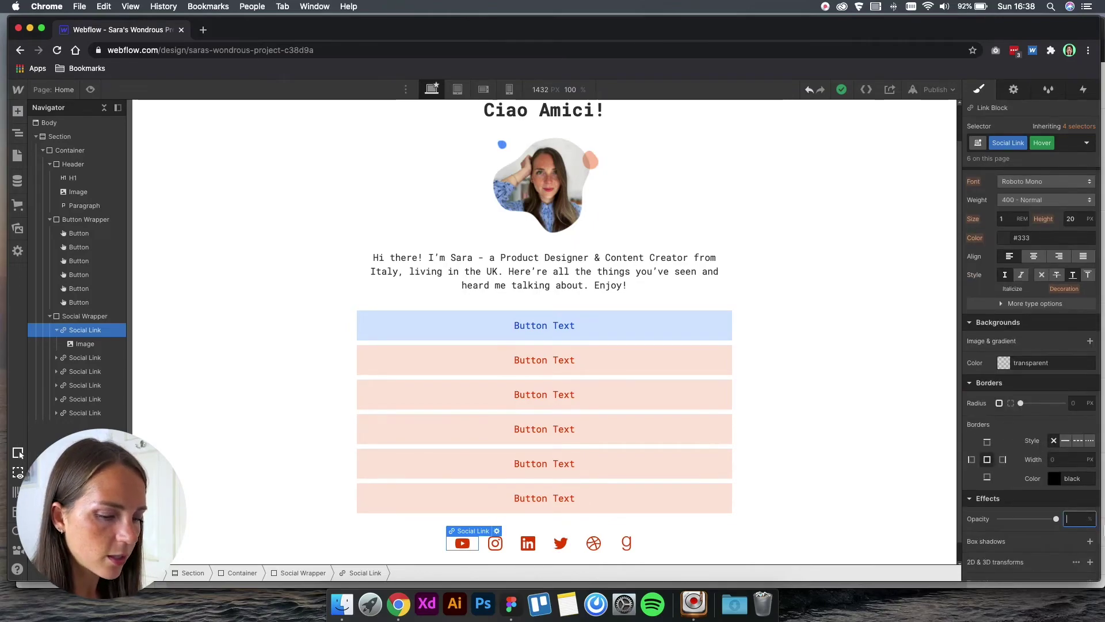
left_click(90, 90)
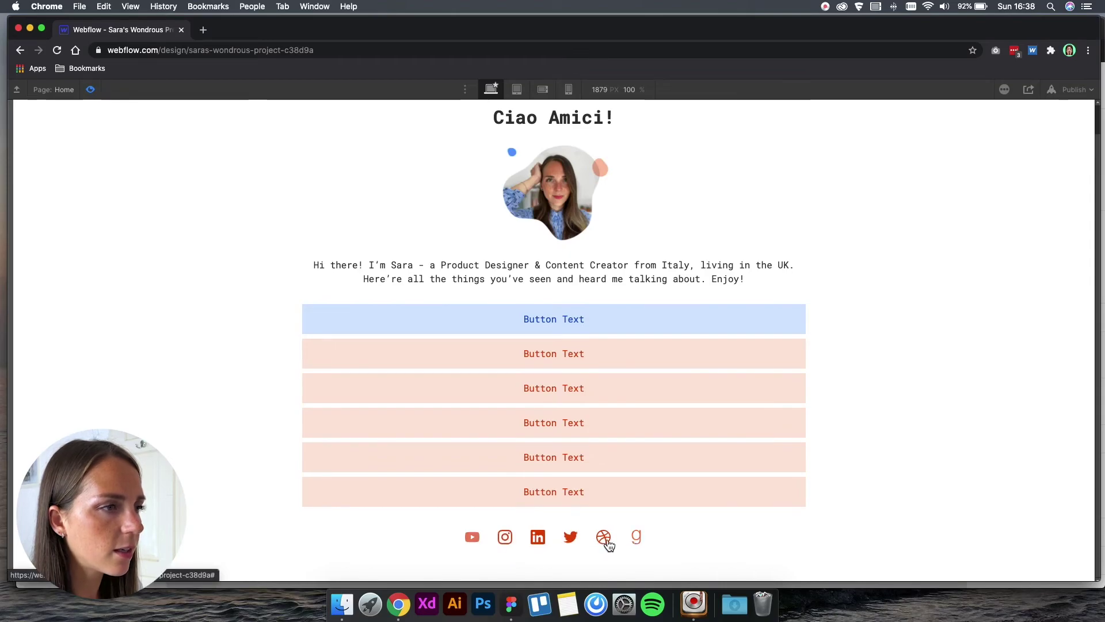
Step: Exit Preview mode via the eye icon to resume editing with the Social Link hover style intact
left_click(90, 89)
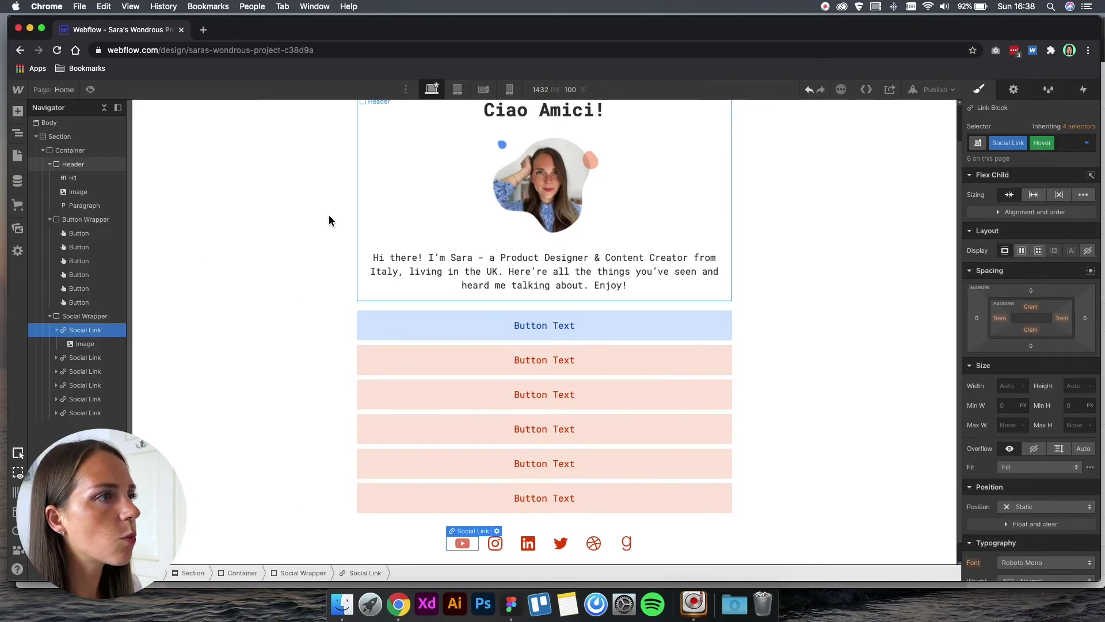